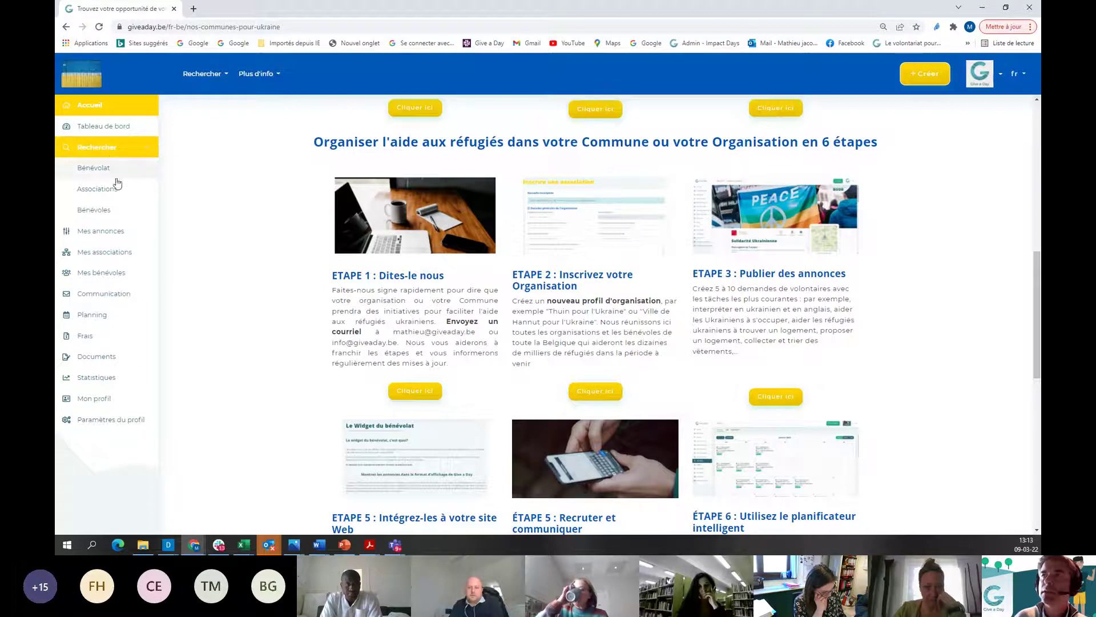
Browse the associations directory, view the Kraainem Solidair profile and its calendar, and return to the directory
left_click(112, 189)
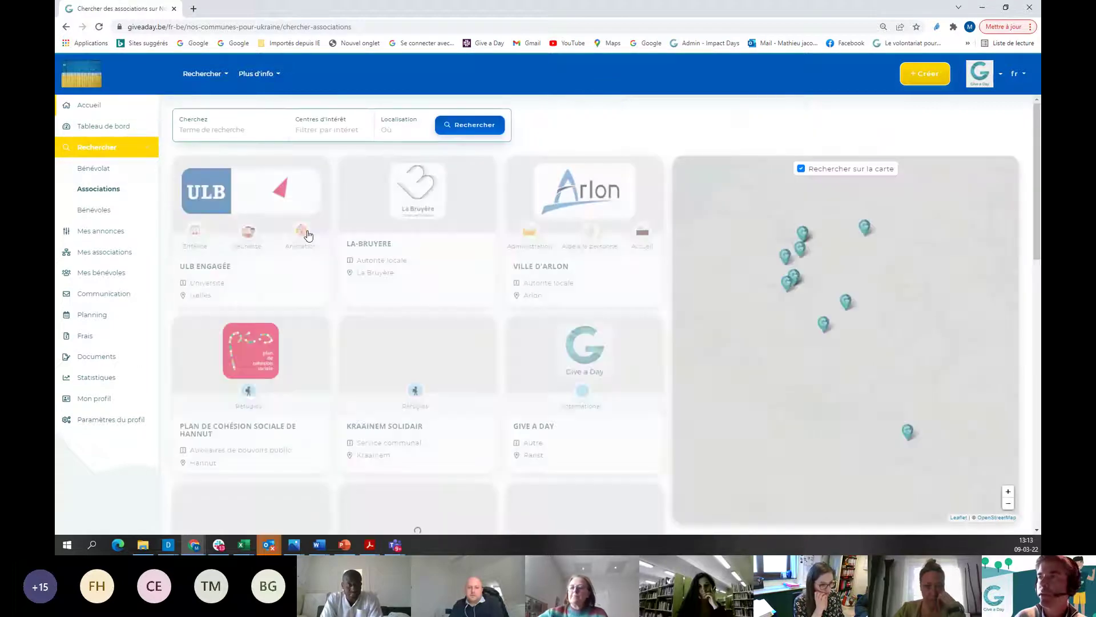
scroll(308, 235, "down", 2)
scroll(308, 236, "down", 1)
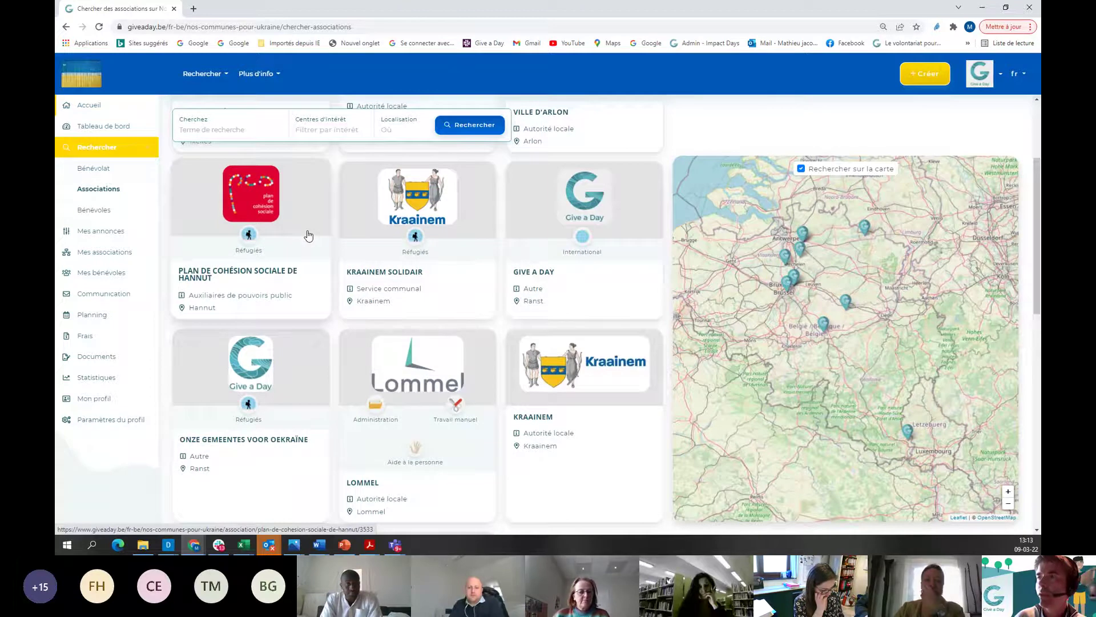
left_click(401, 234)
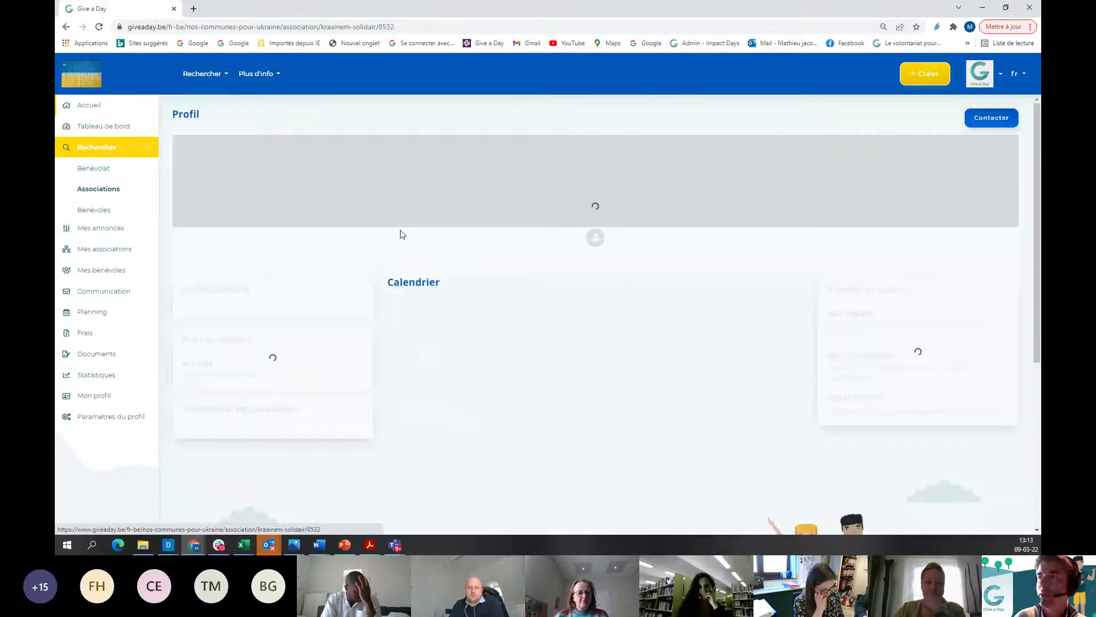
scroll(401, 234, "down", 2)
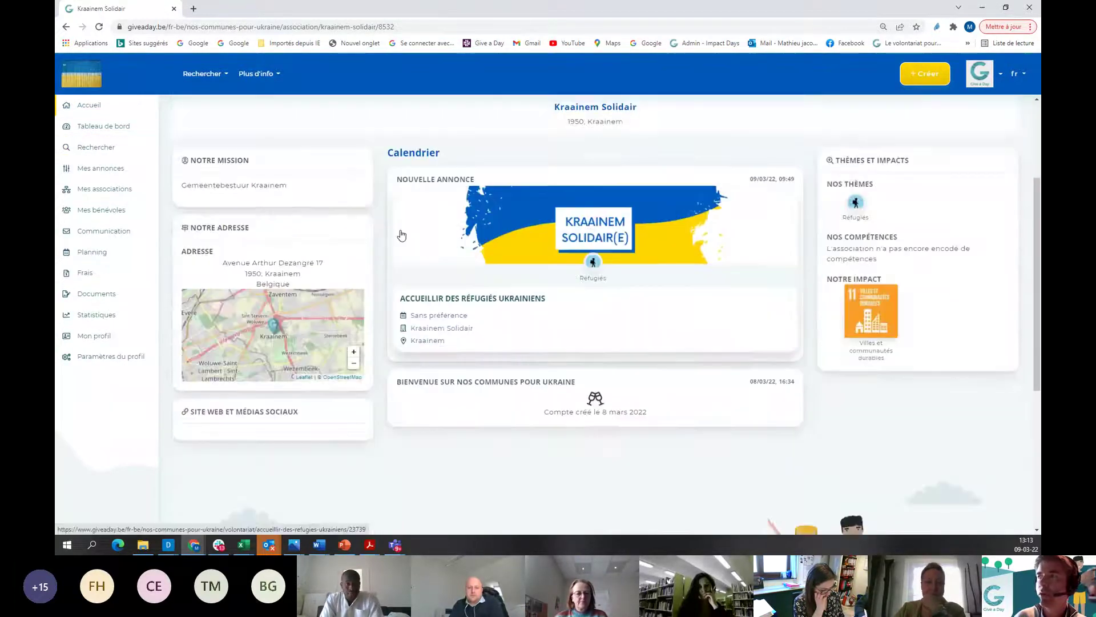
left_click(66, 28)
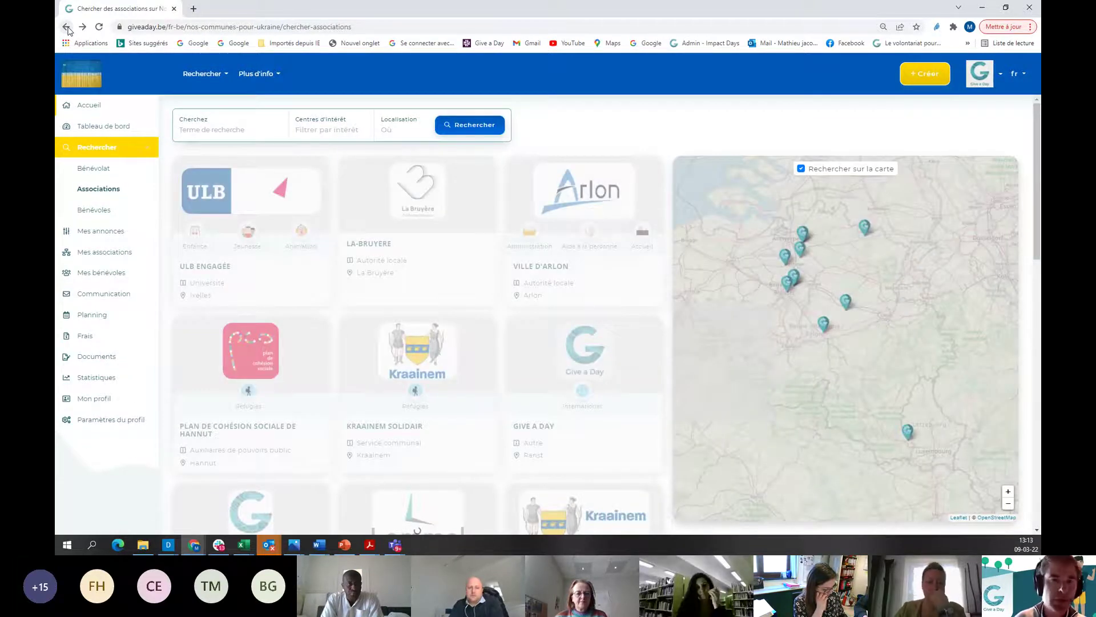
From the home page, open the association registration form linked under "ETAPE 2 : Inscrivez votre Organisation"
left_click(88, 101)
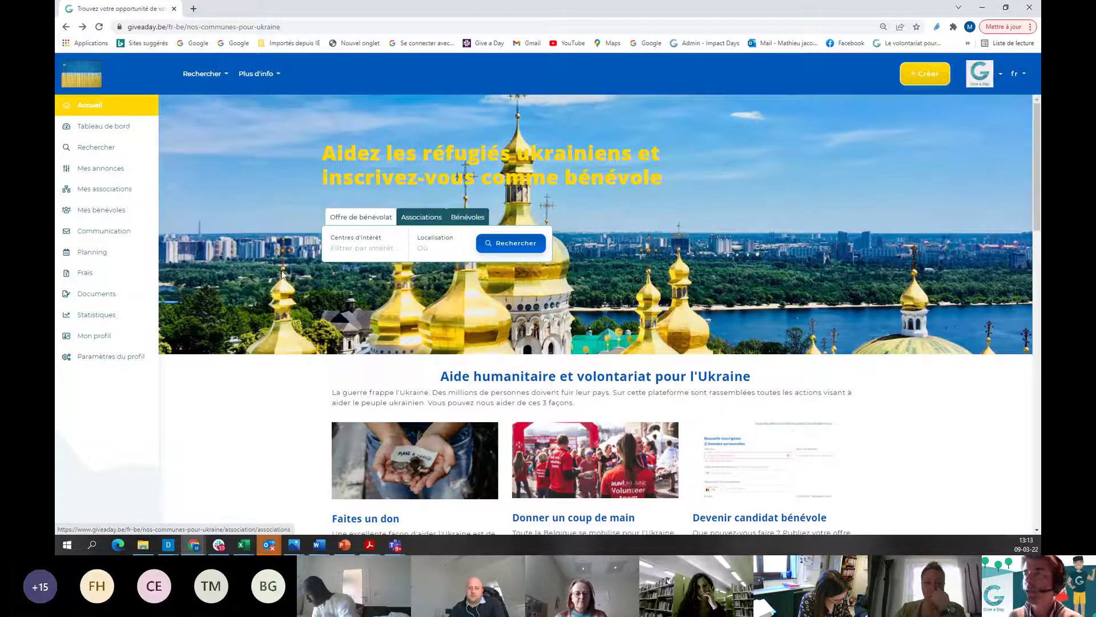
scroll(282, 275, "down", 3)
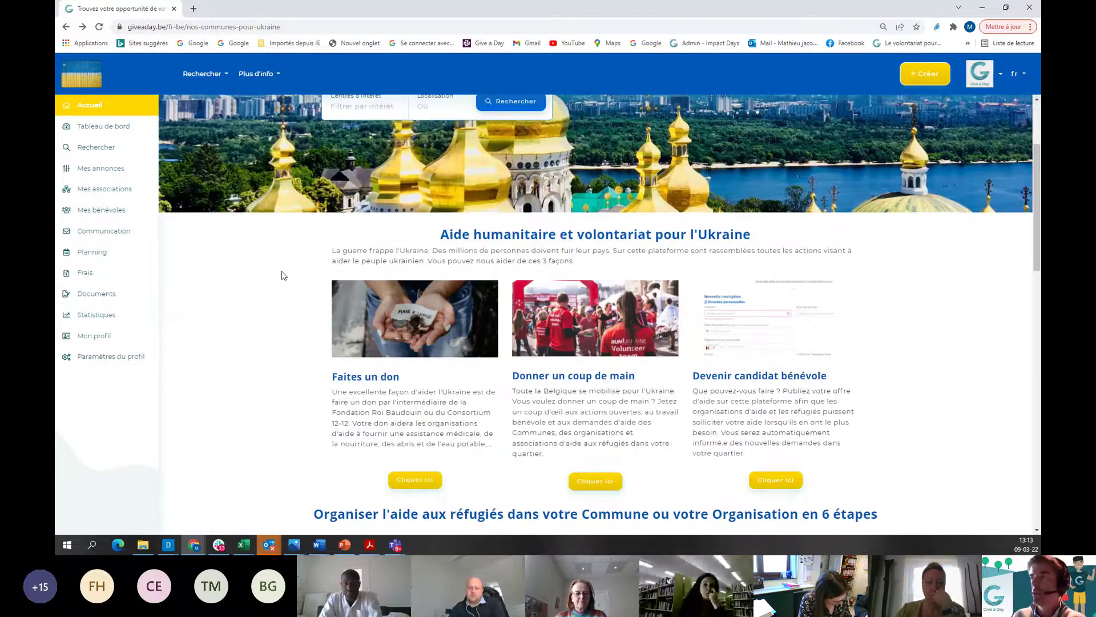
scroll(282, 275, "down", 9)
left_click(588, 339)
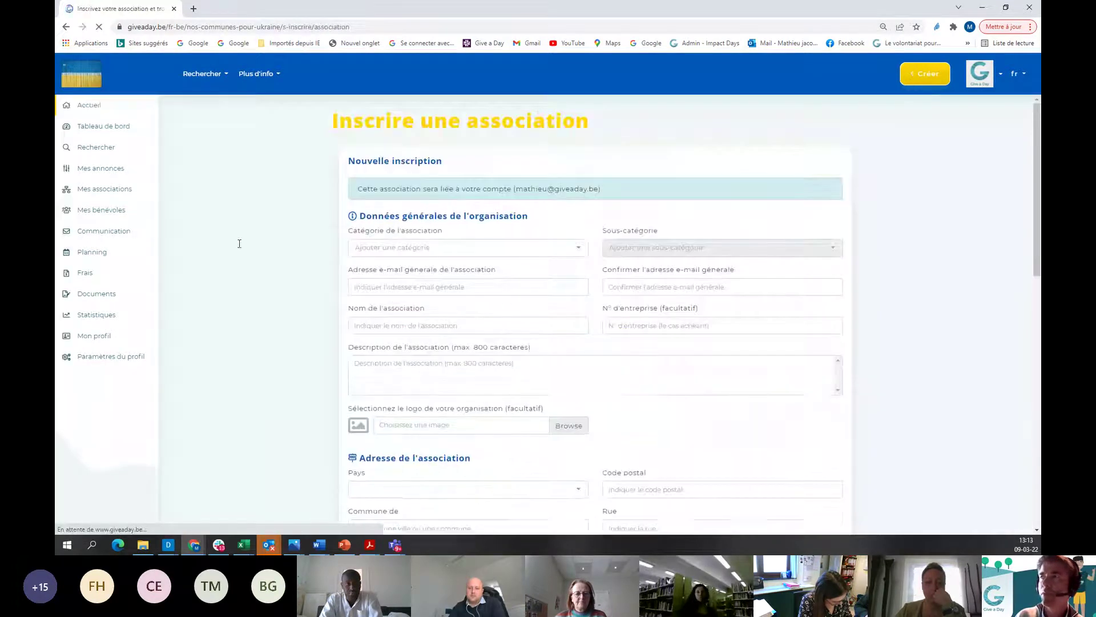
scroll(238, 244, "down", 1)
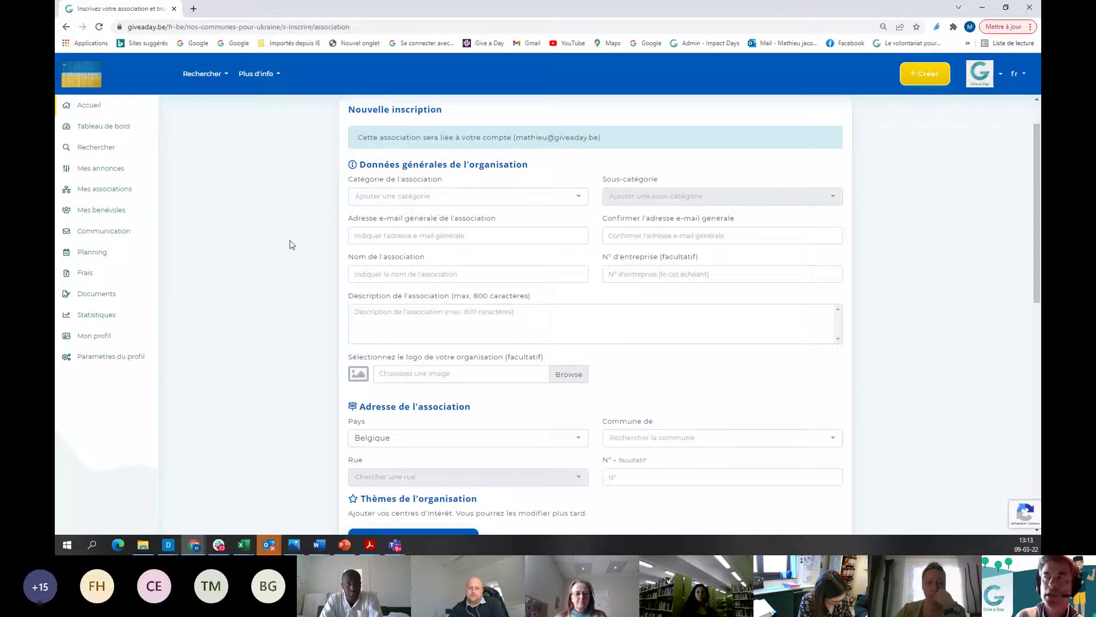
Set the association's category to Commune and its sub-category to Service communal
left_click(363, 197)
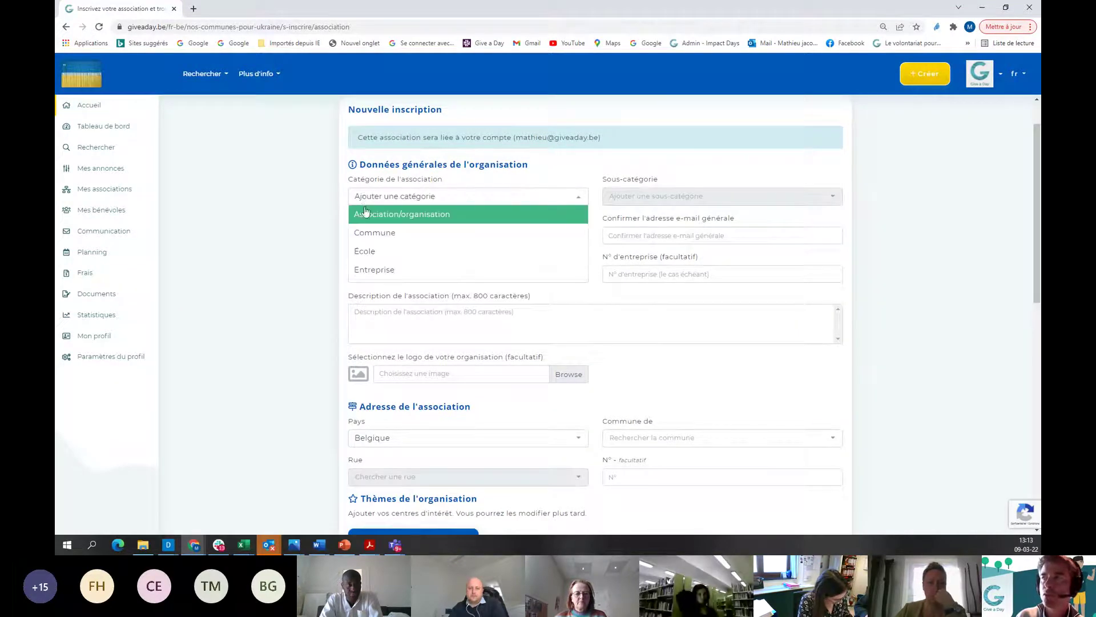
scroll(374, 240, "down", 1)
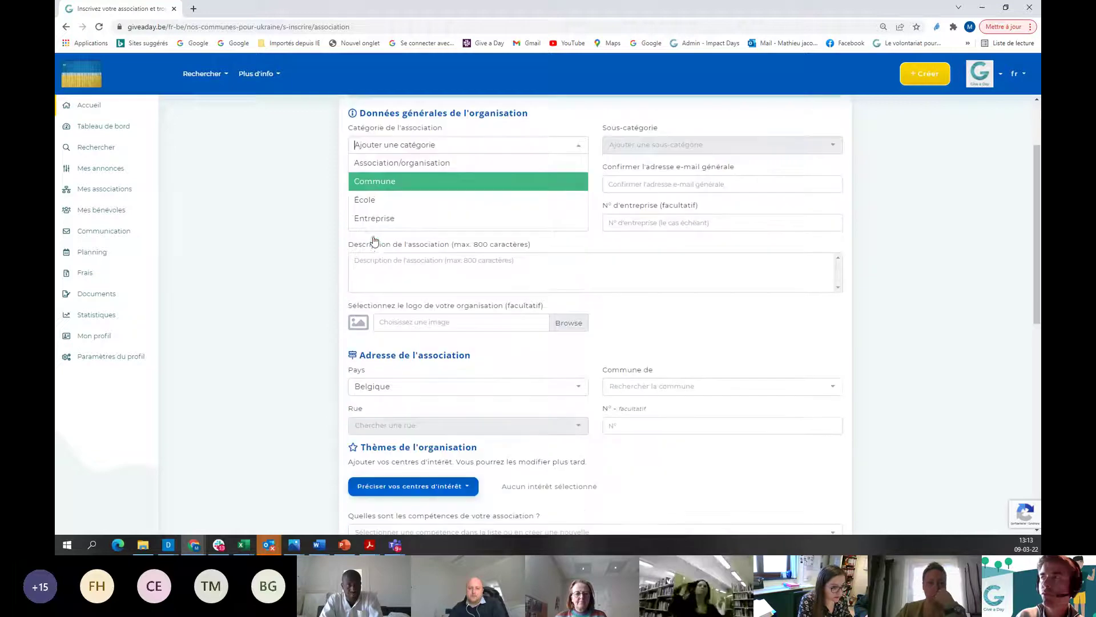
left_click(387, 181)
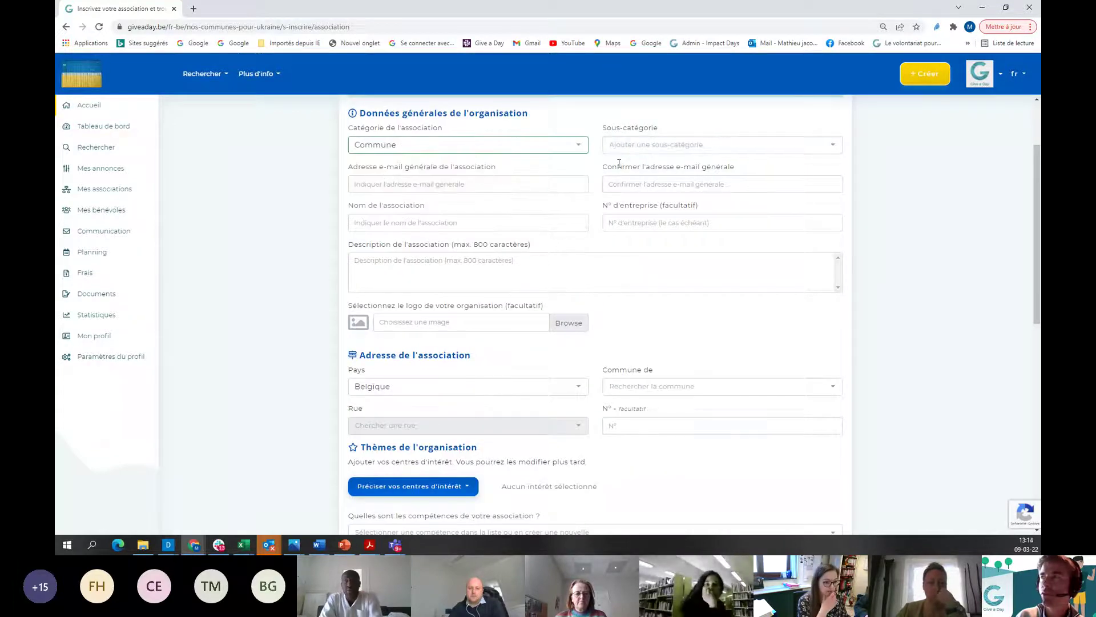
left_click(655, 146)
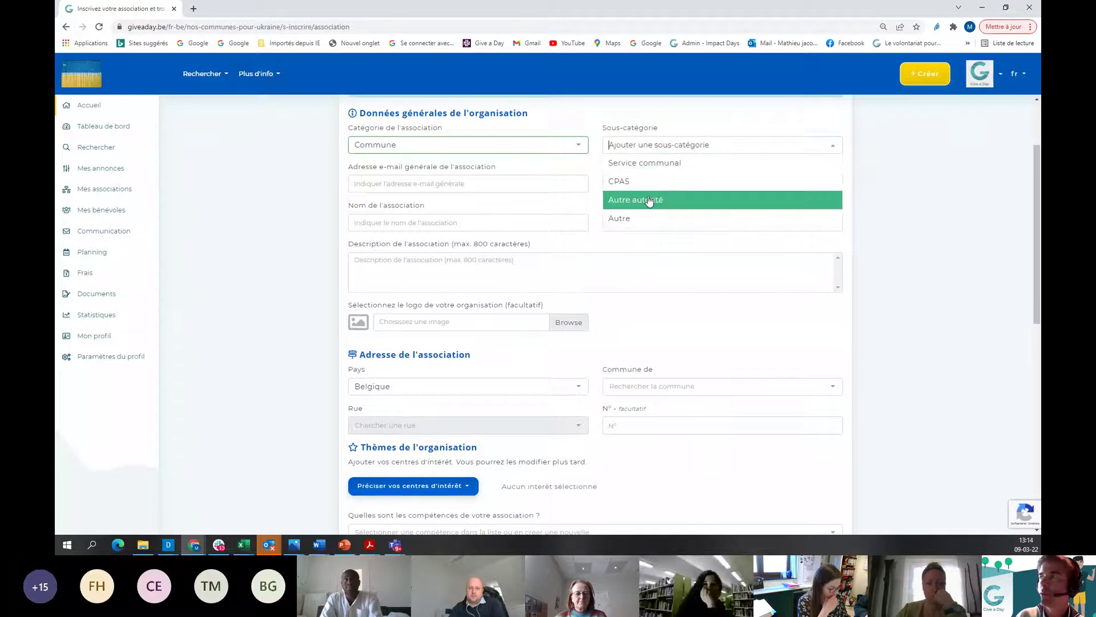
left_click(648, 164)
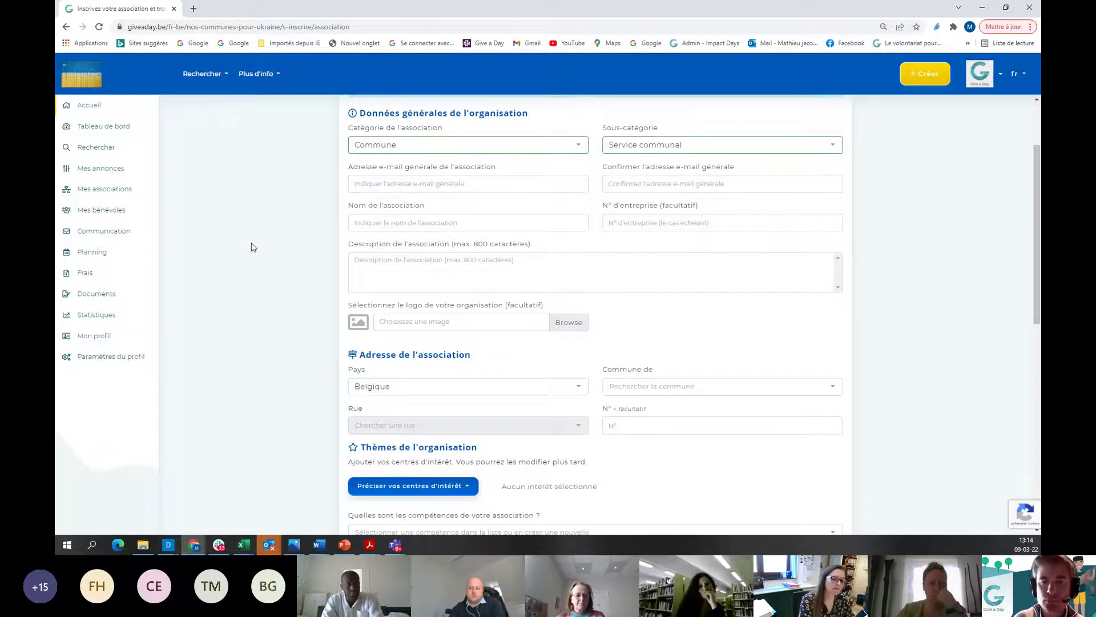
Add Réfugiés to the organisation's interests and look through the available SDG options without choosing one
scroll(289, 272, "down", 1)
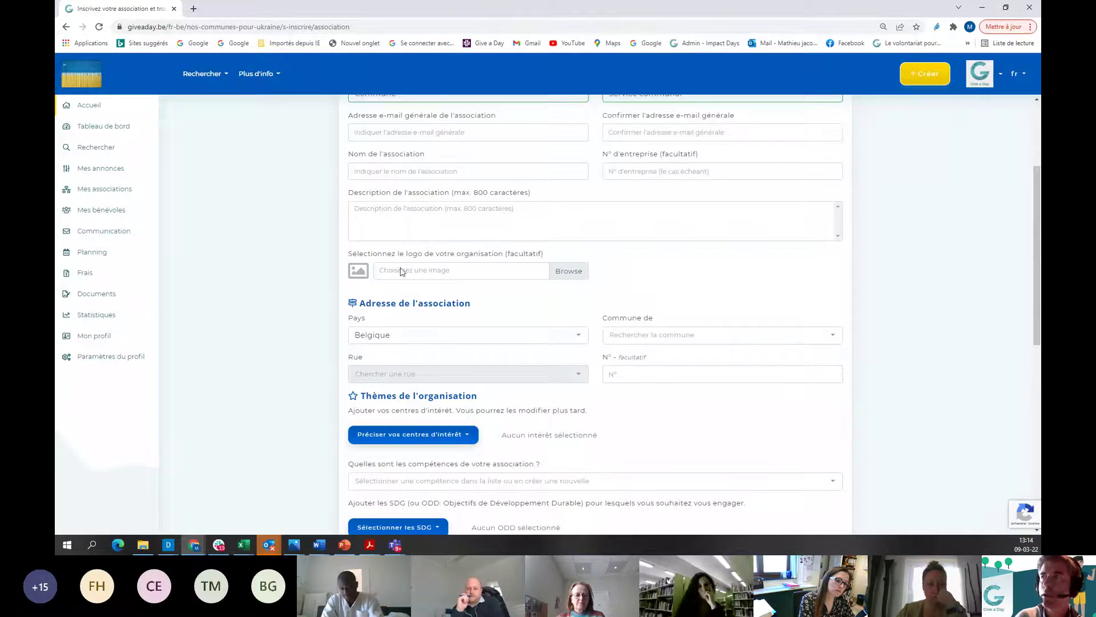
scroll(463, 276, "down", 2)
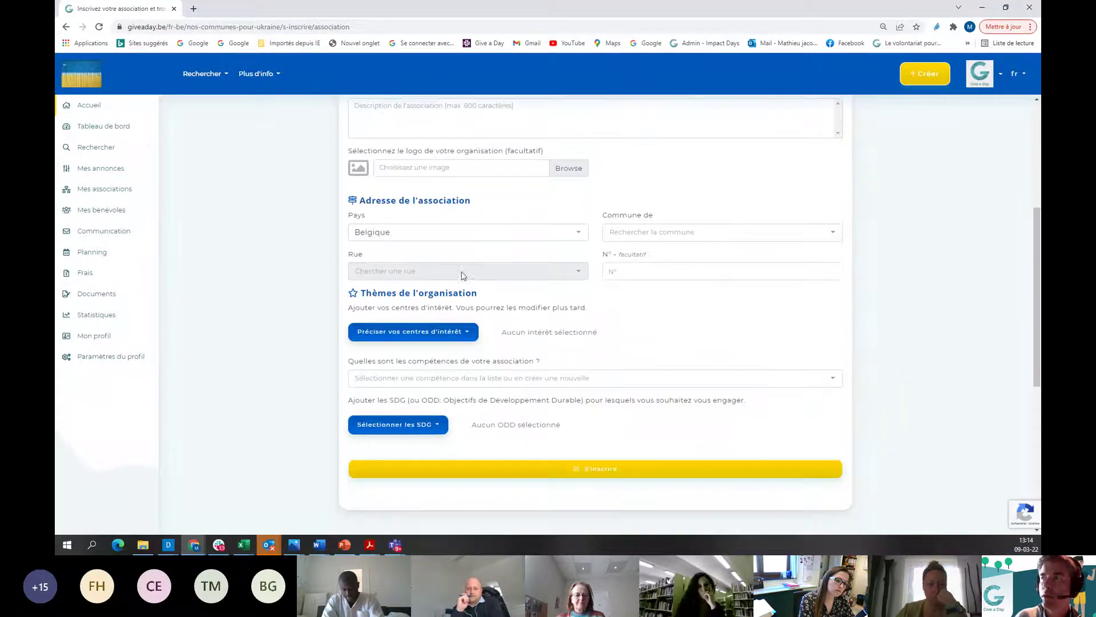
left_click(402, 332)
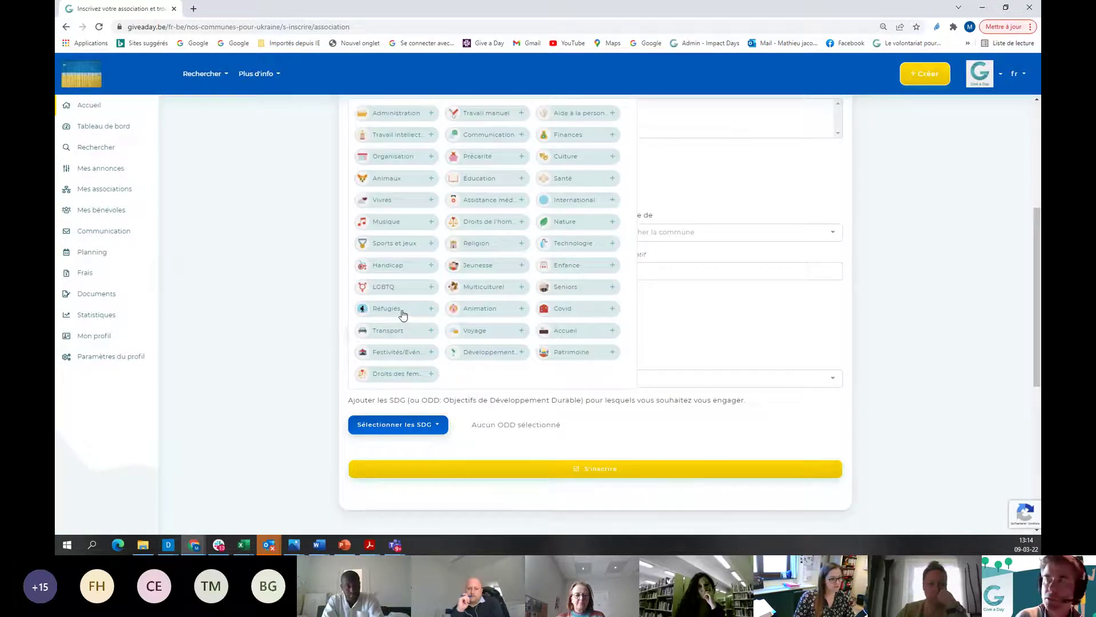
left_click(403, 314)
left_click(233, 297)
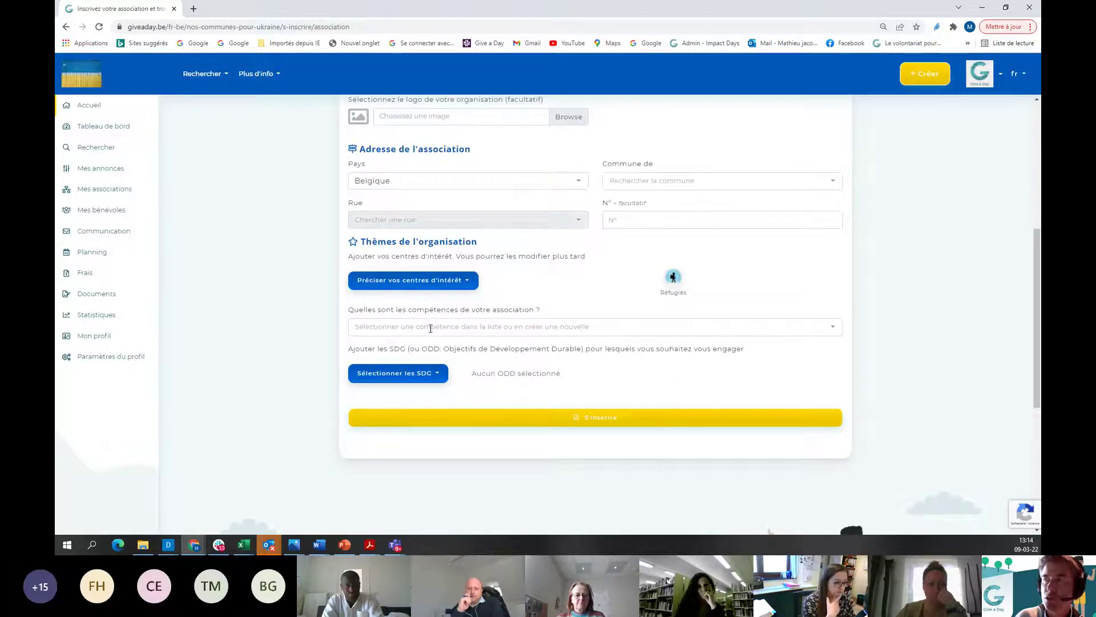
left_click(423, 375)
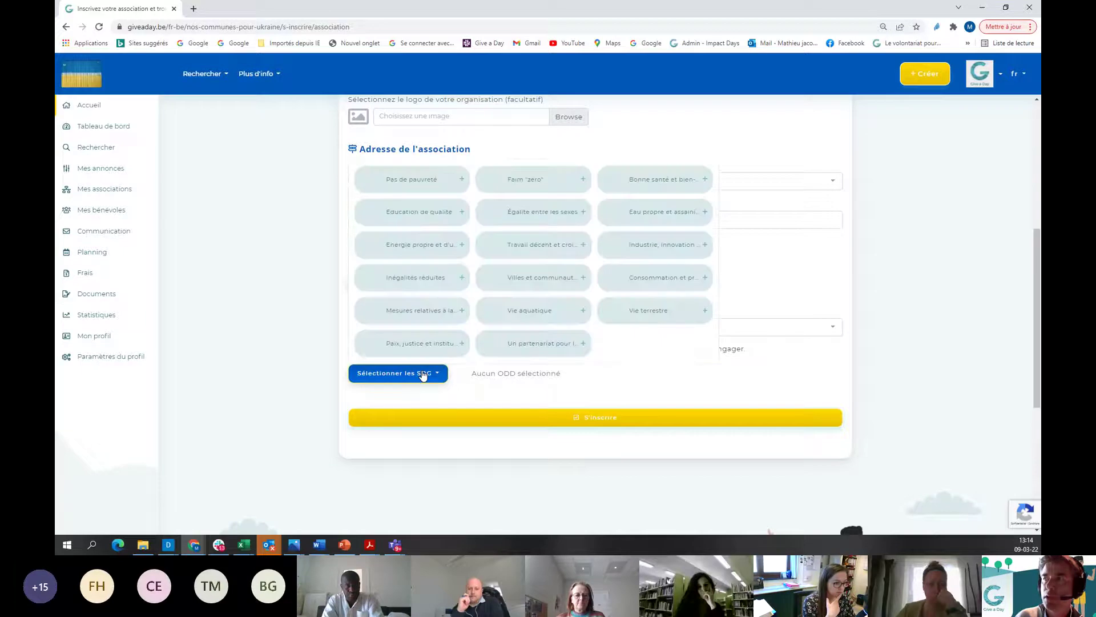
left_click(303, 328)
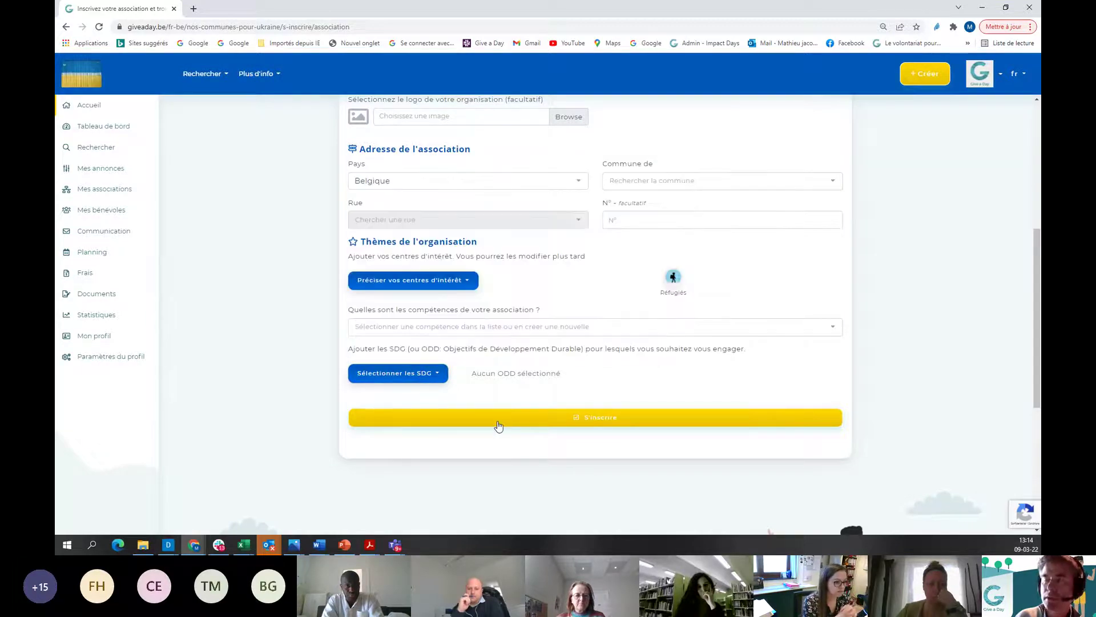
Look over the associations directory, return to the home page and highlight the heading "ETAPE 2 : Inscrivez votre Organisation"
left_click(105, 148)
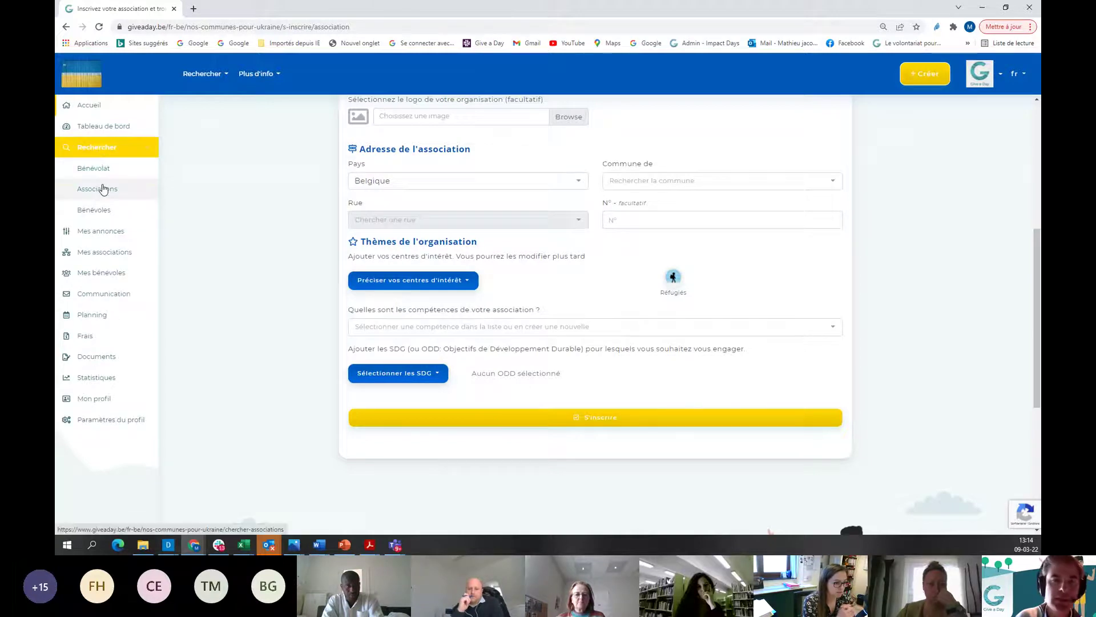
left_click(103, 186)
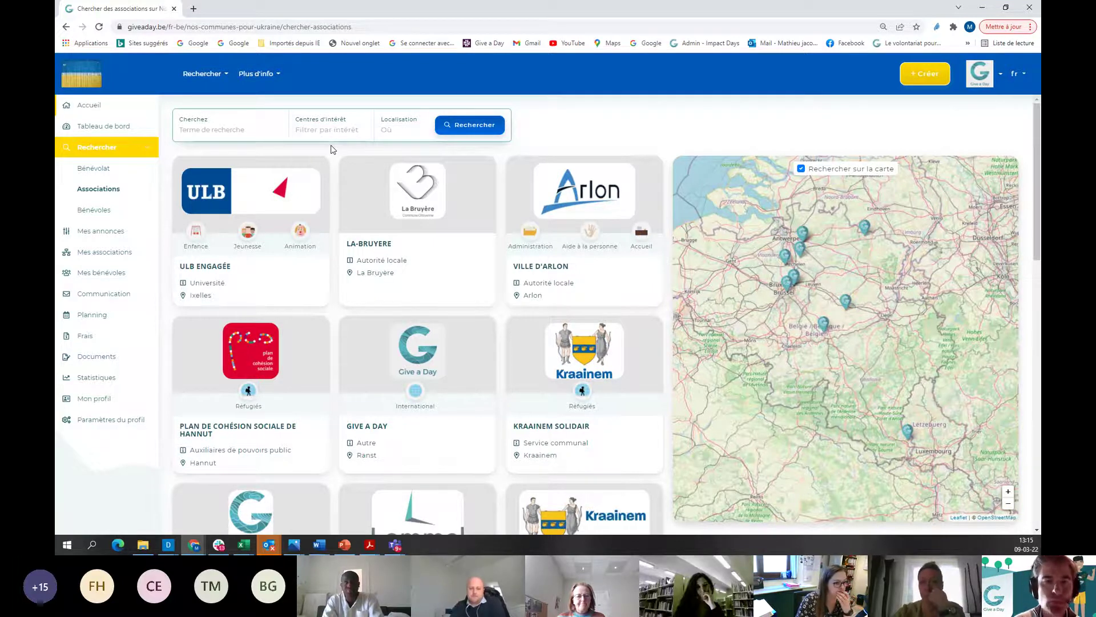
left_click(66, 27)
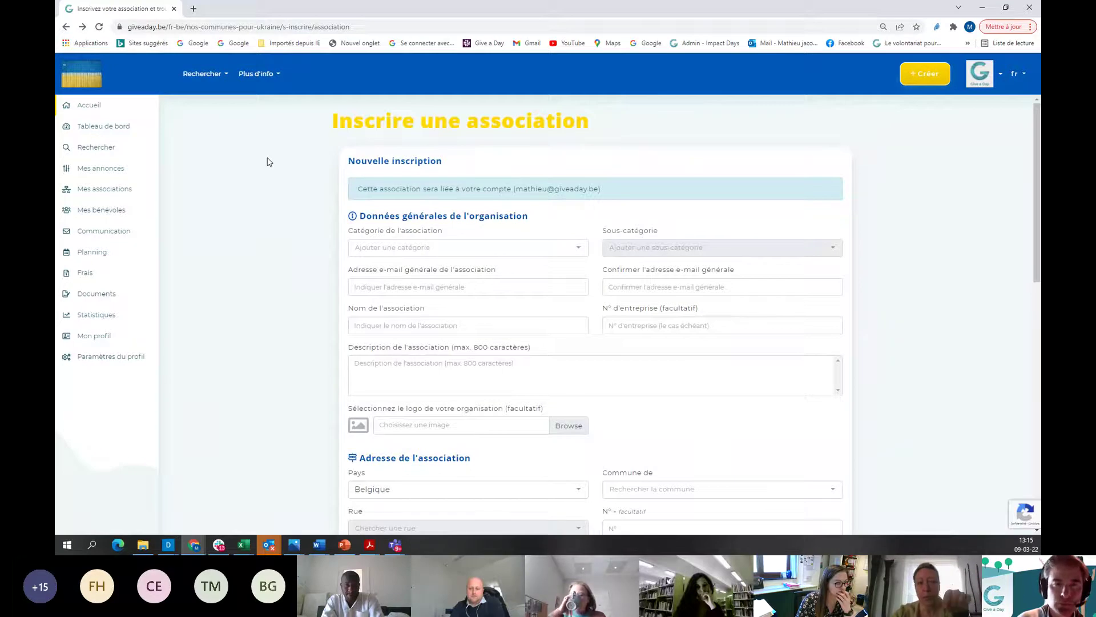
left_click(66, 27)
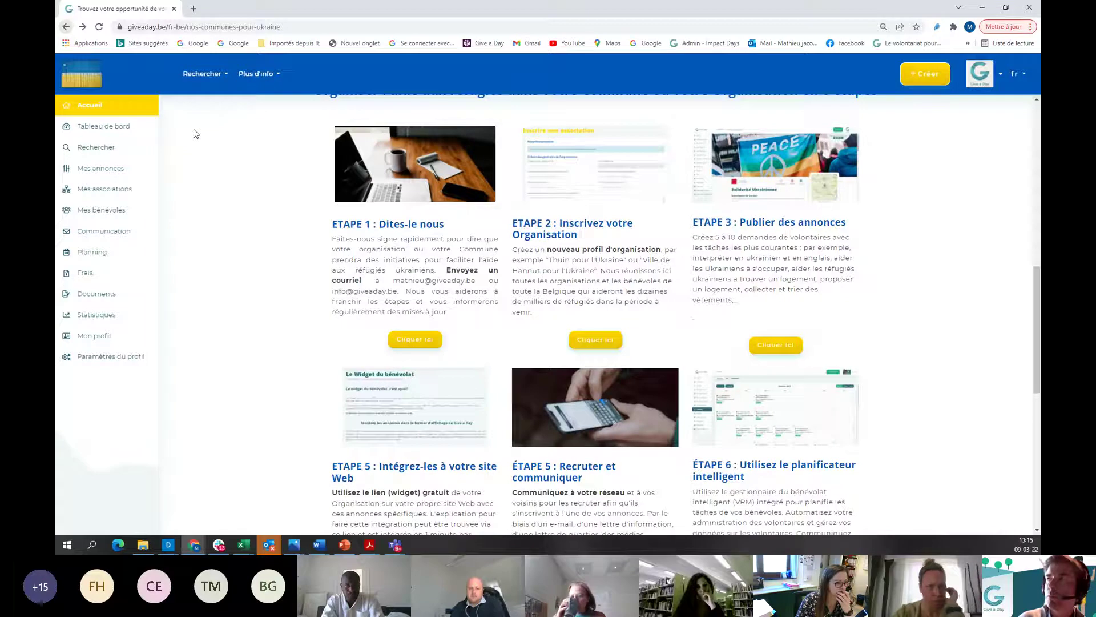
left_click_drag(512, 223, 603, 237)
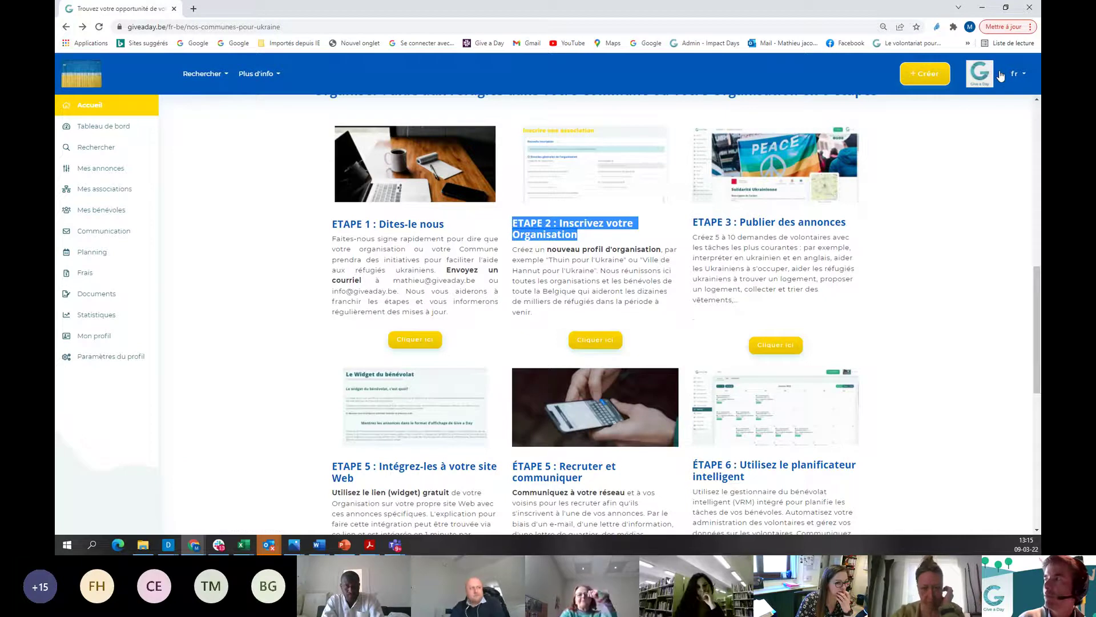
Log out of the current account from the end of the profile list
left_click(980, 73)
scroll(886, 413, "down", 5)
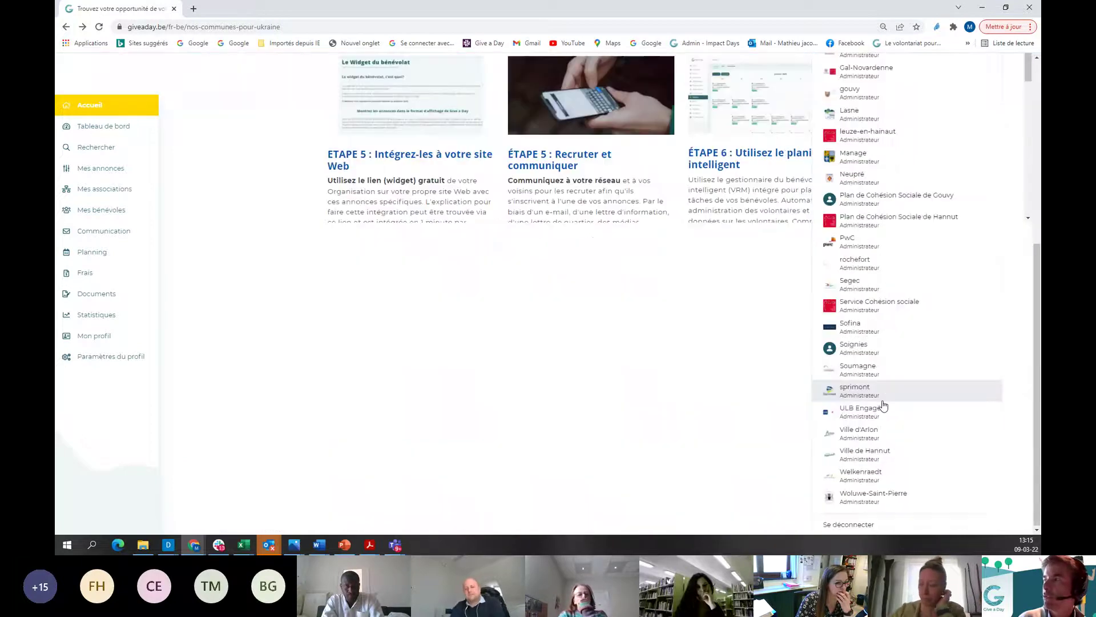
left_click(870, 524)
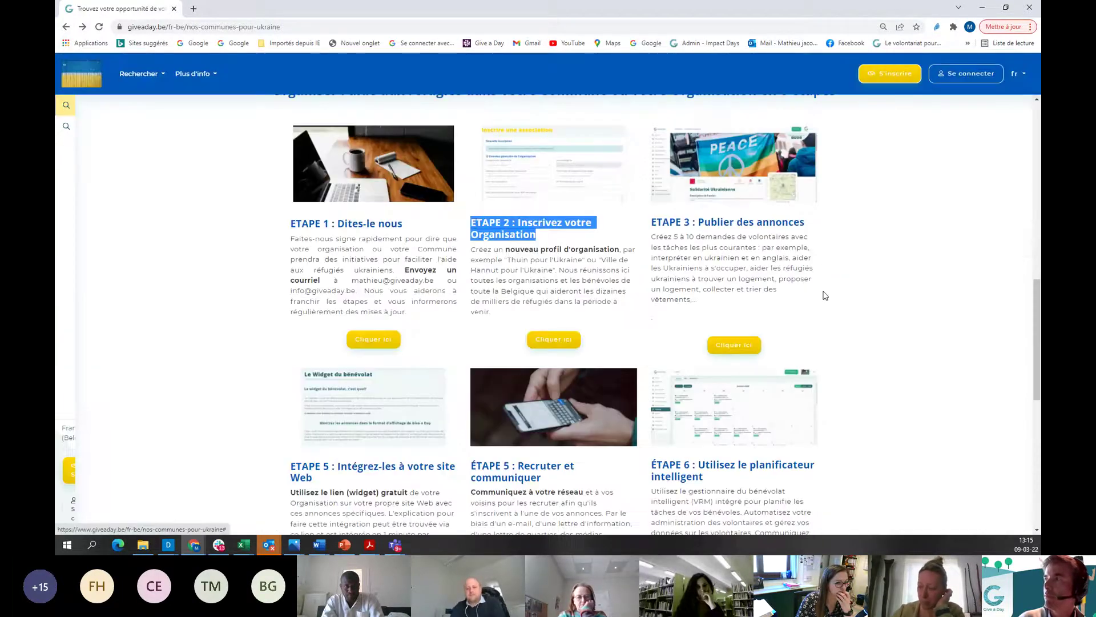
Open the association registration form as a new visitor who is not logged in
left_click(896, 80)
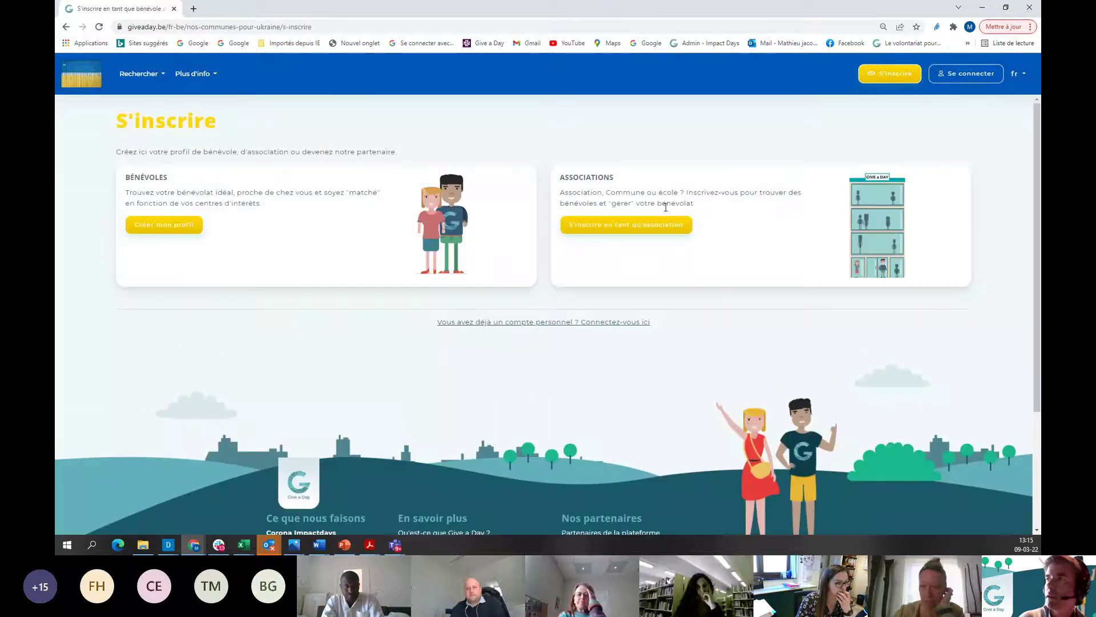
left_click(652, 224)
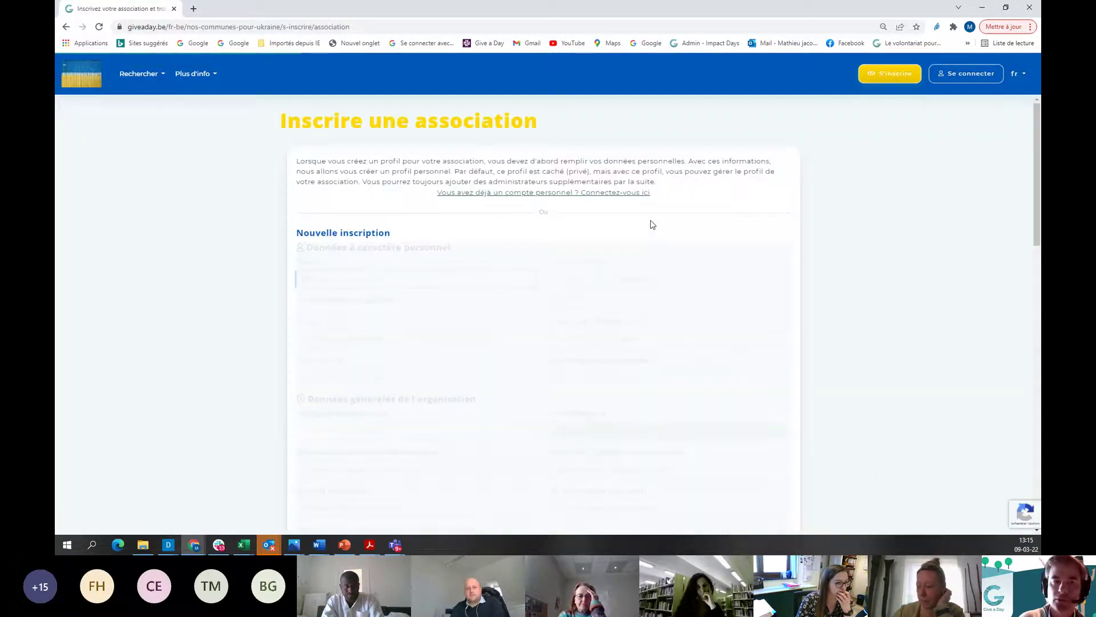
left_click(206, 182)
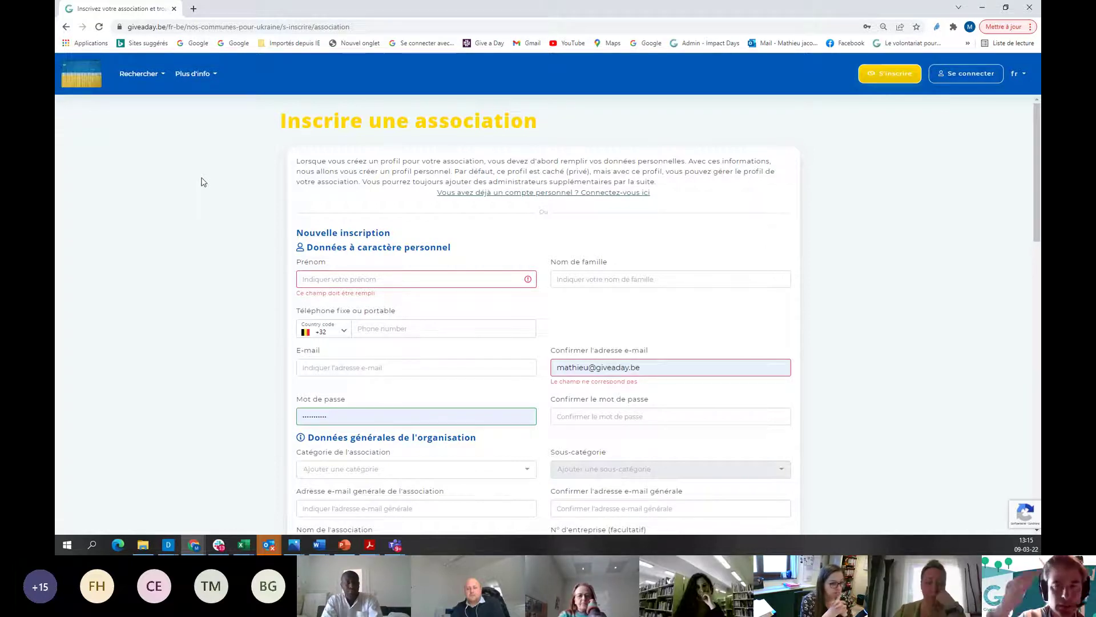
Go back to the home page and view the "Aide humanitaire et volontariat pour l'Ukraine" section
left_click(67, 27)
left_click(66, 27)
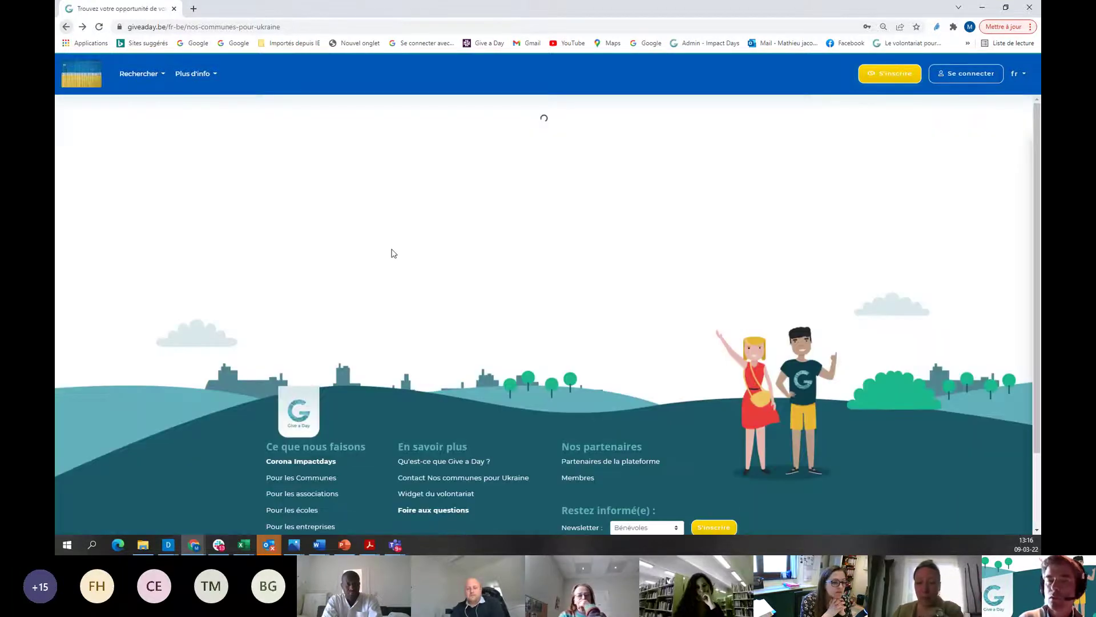
scroll(208, 356, "down", 3)
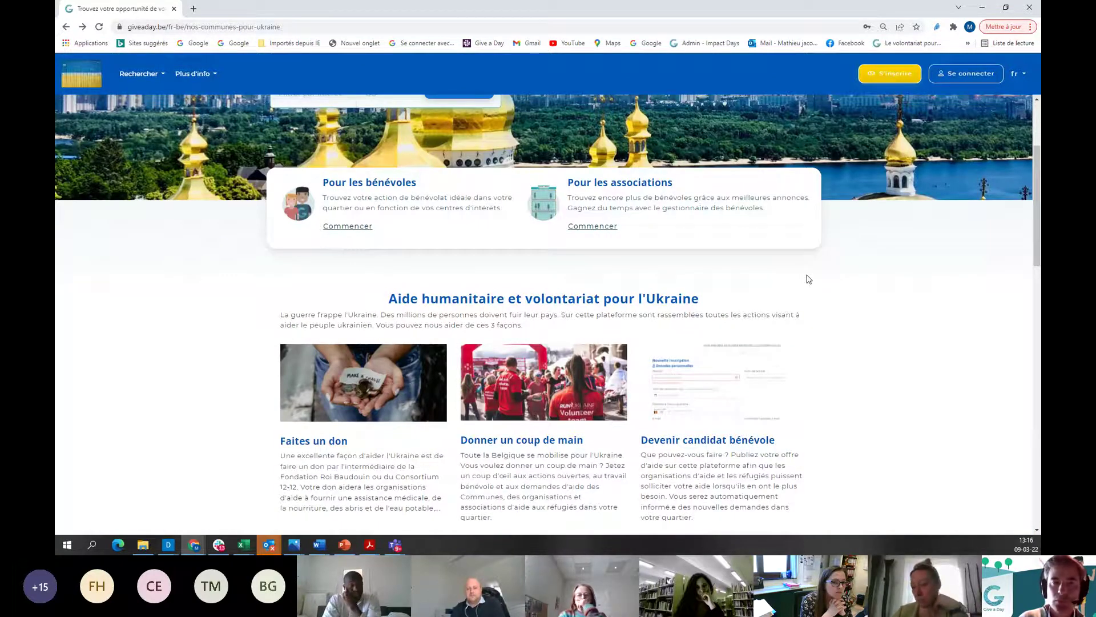
scroll(809, 280, "down", 2)
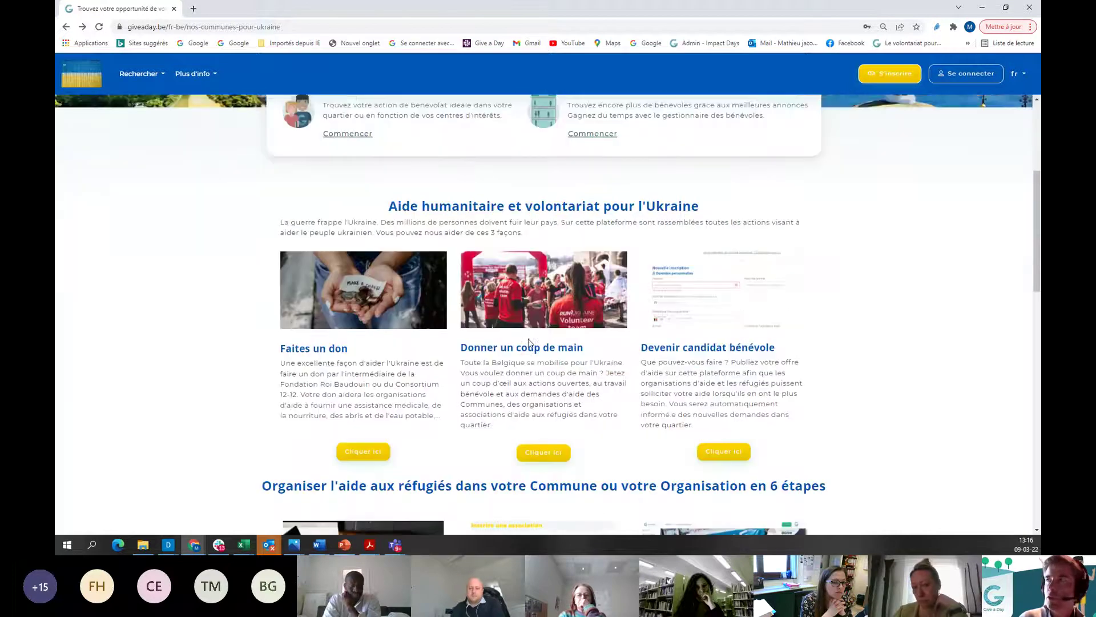
Copy the full web address of the Nos communes pour Ukraine page
double_click(194, 27)
left_click_drag(200, 27, 253, 27)
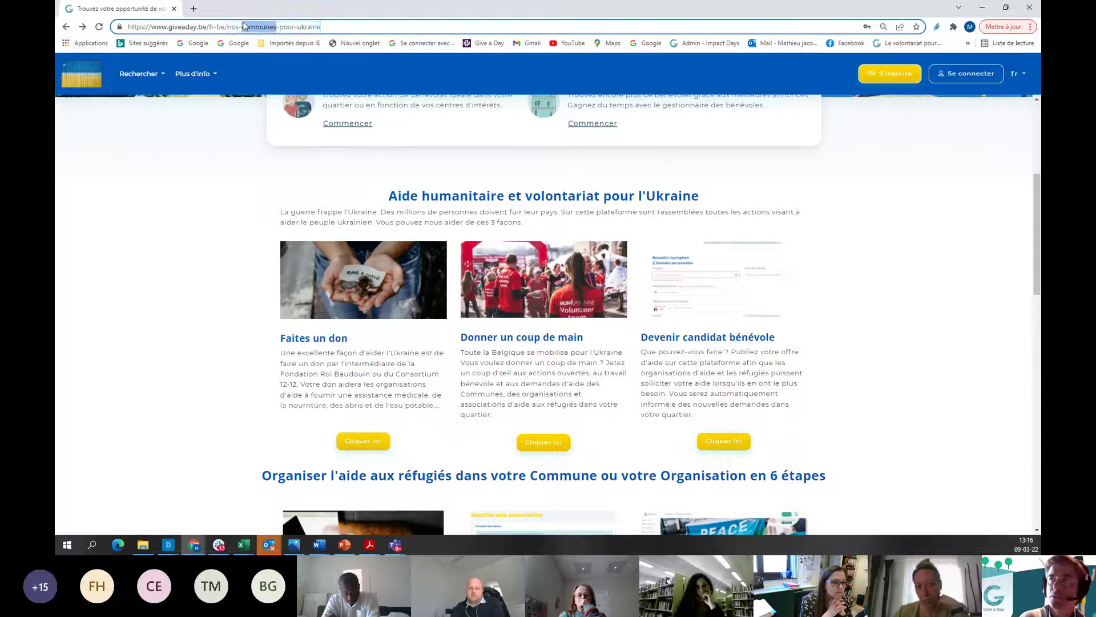
triple_click(254, 27)
right_click(245, 26)
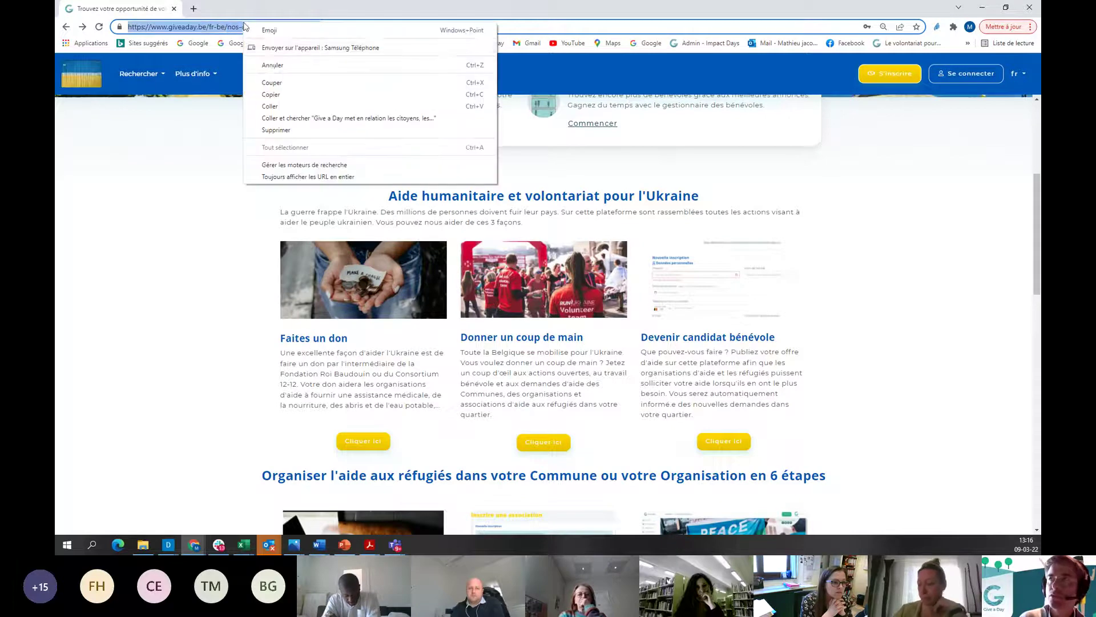
left_click(280, 94)
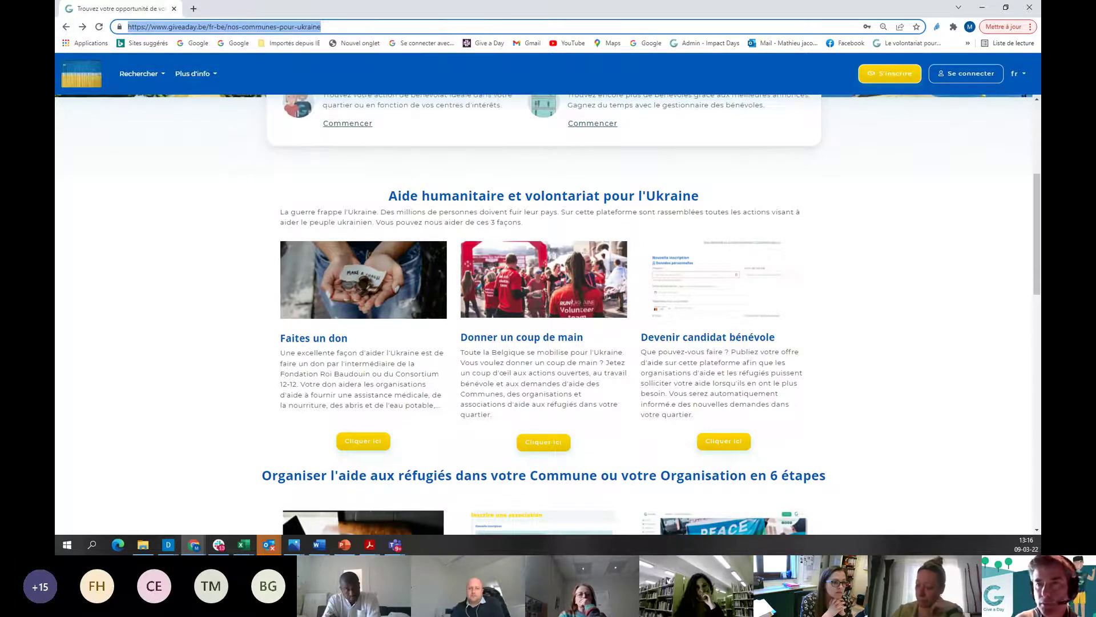
key("alt+Tab")
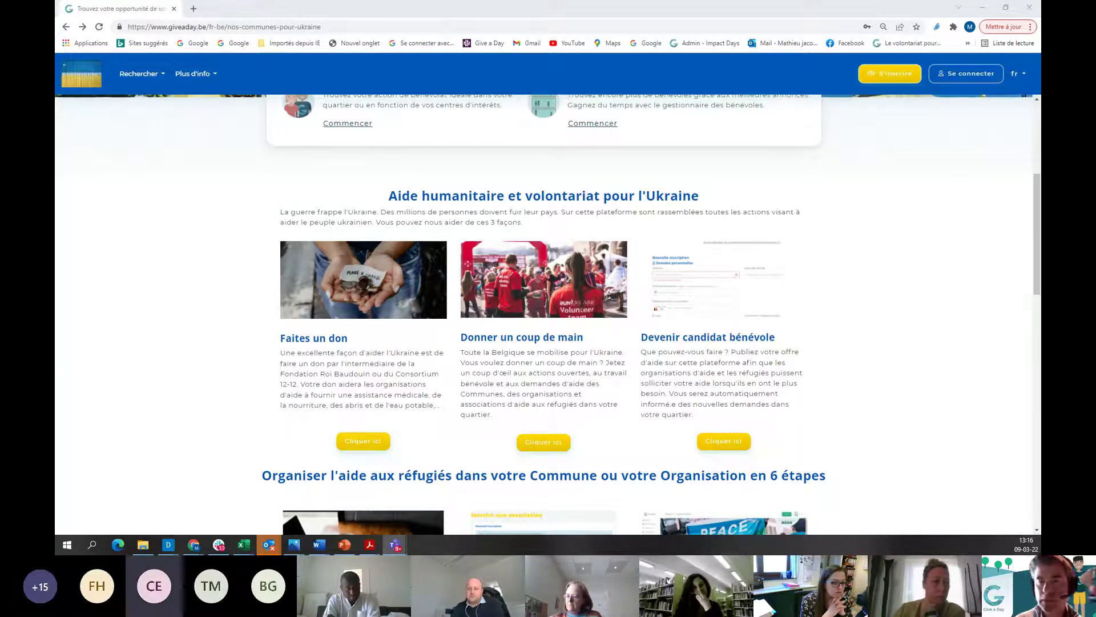
left_click(233, 288)
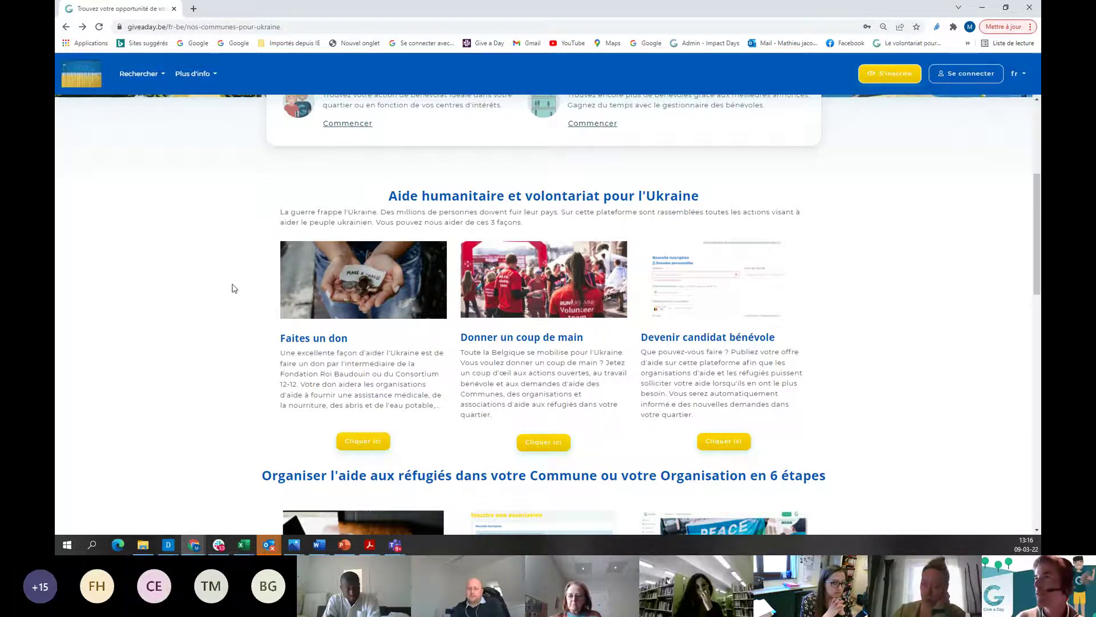
Look through the six steps for organising refugee aid and highlight the word "widget" under "Intégrez-les à votre site Web"
scroll(233, 288, "down", 1)
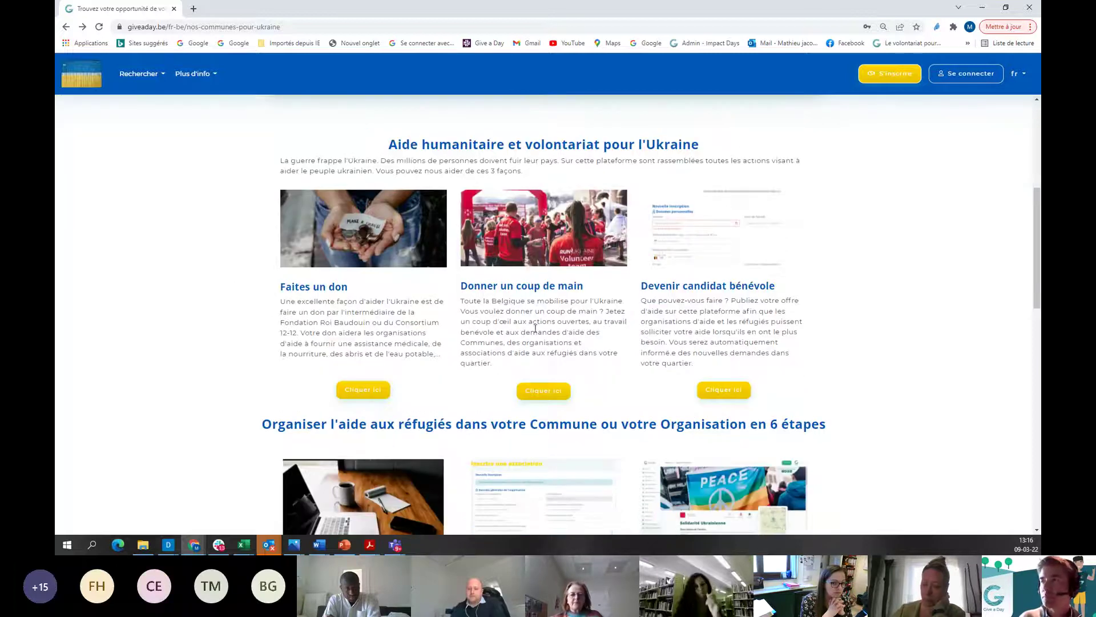
scroll(535, 329, "down", 2)
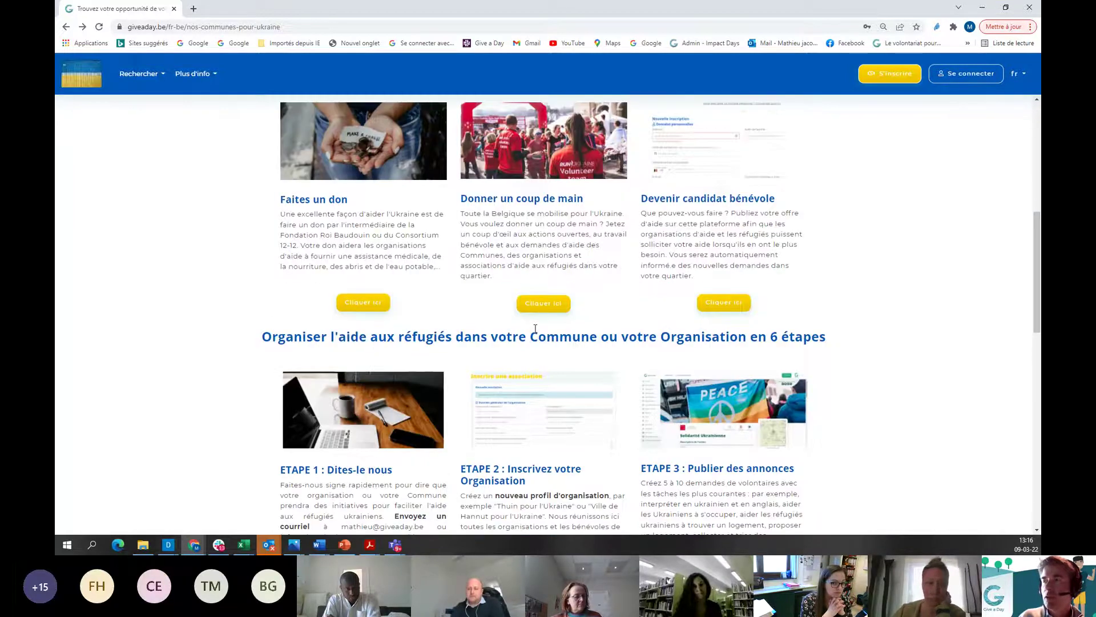
scroll(535, 329, "down", 4)
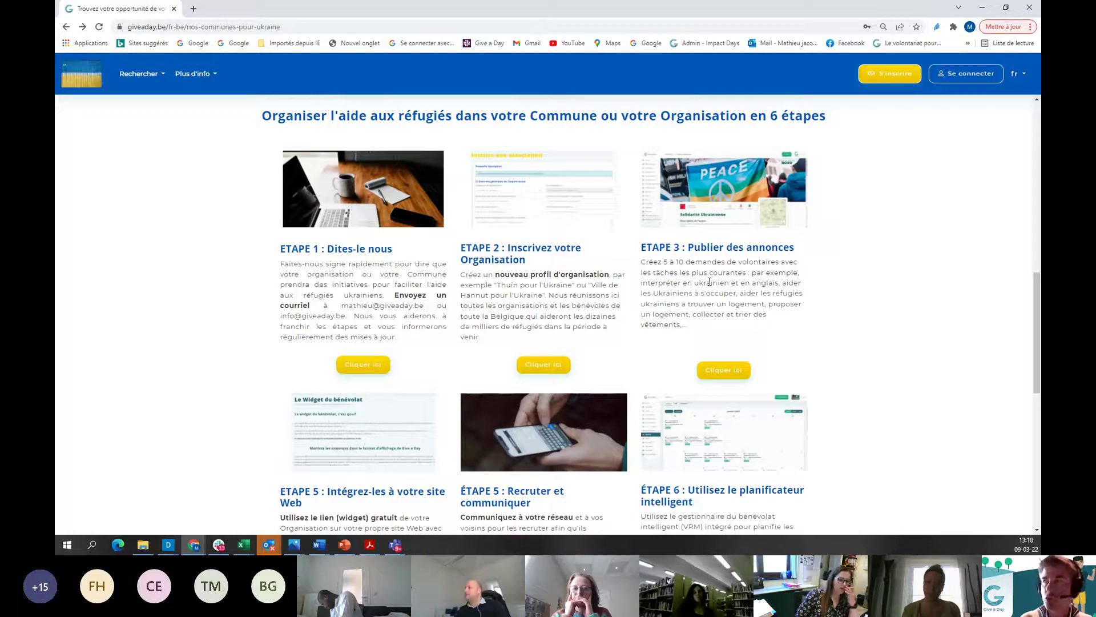
scroll(911, 251, "down", 1)
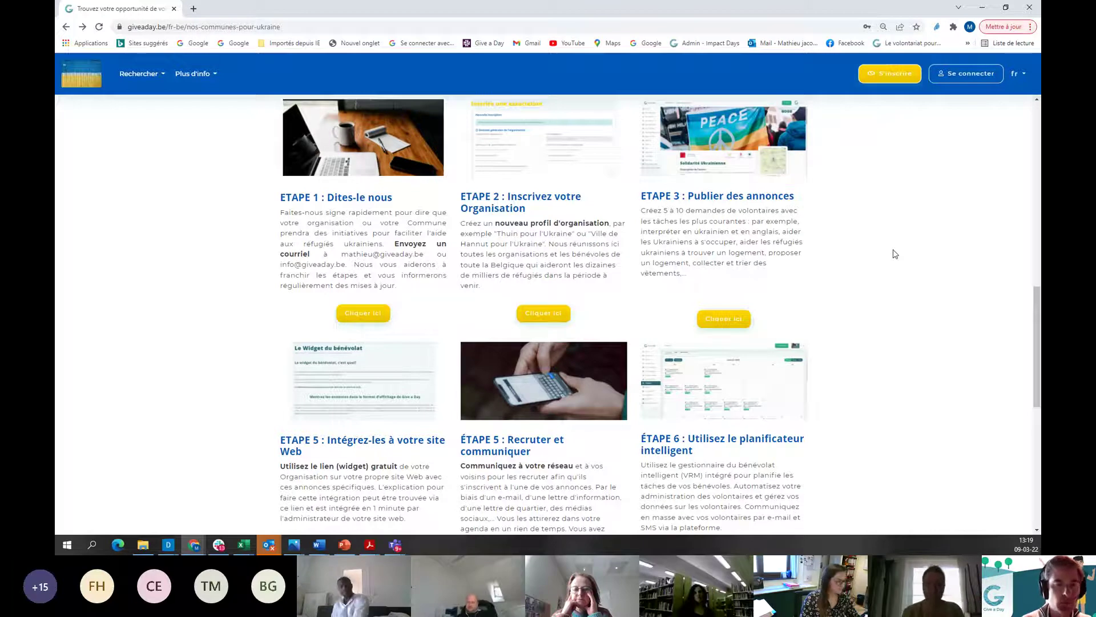
scroll(895, 254, "down", 1)
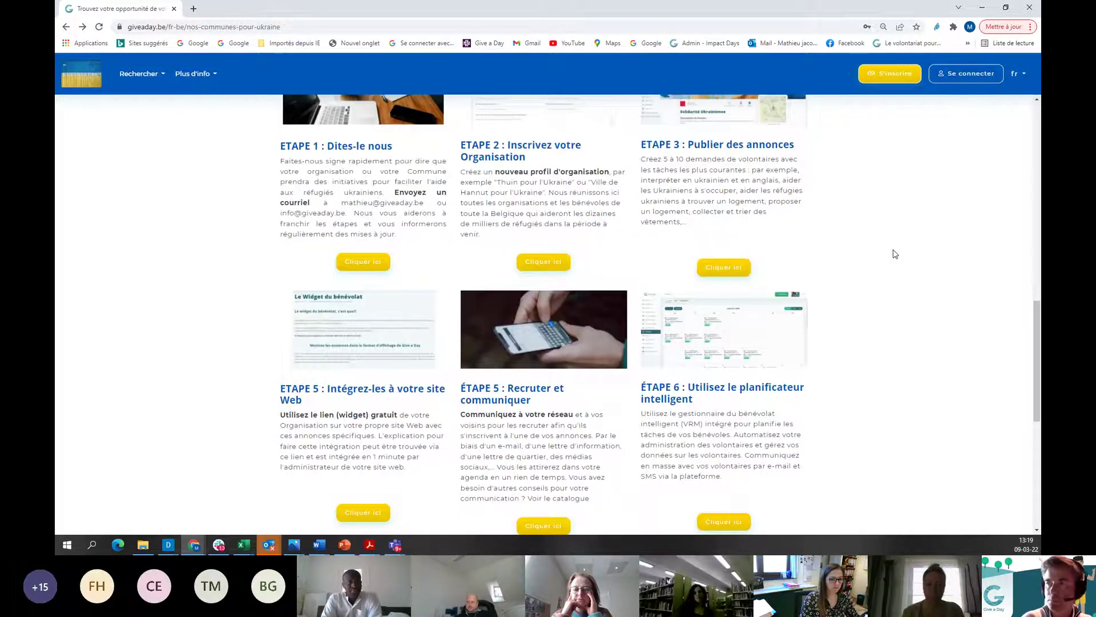
scroll(894, 253, "down", 1)
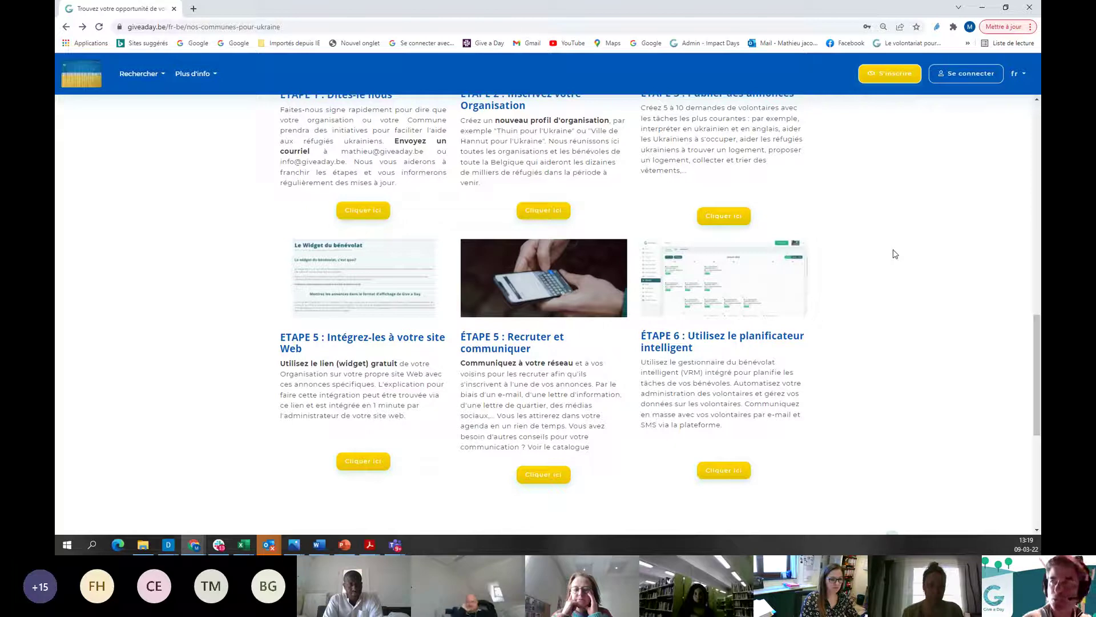
double_click(348, 362)
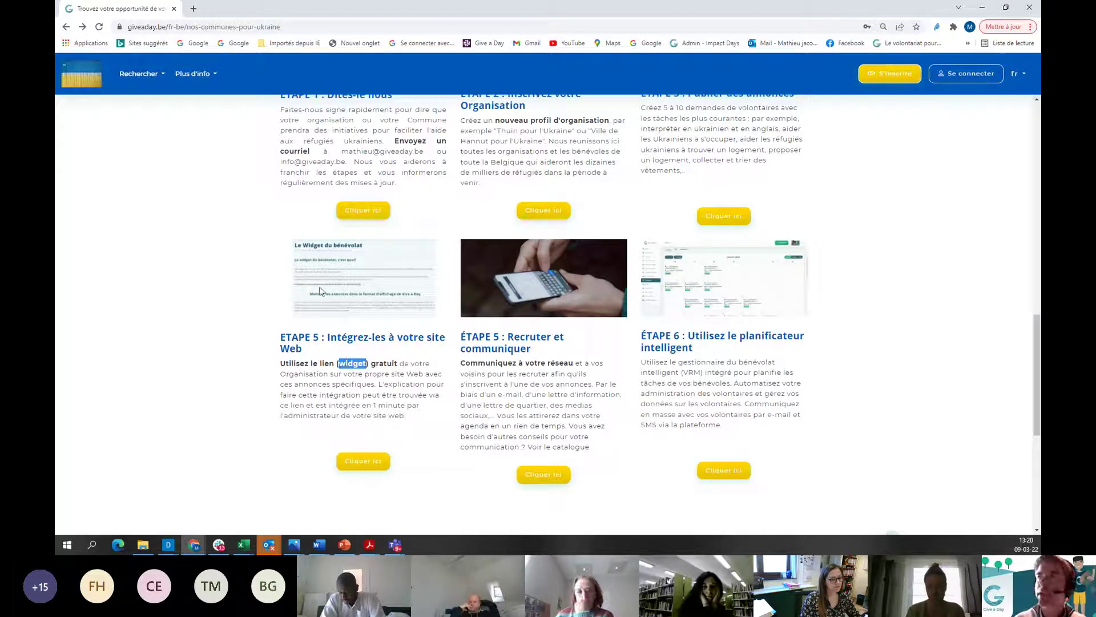
Search Google for "hannut volontariat" in a new tab and open the "Volontariat à Hannut" result
left_click(194, 8)
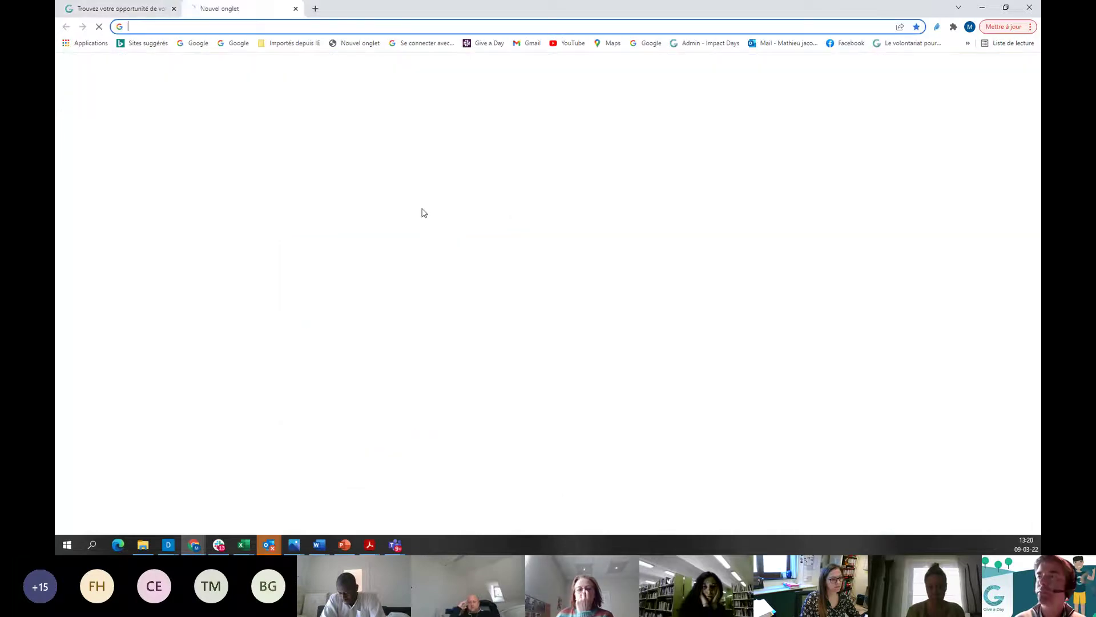
left_click(449, 218)
type("hannut volontariat")
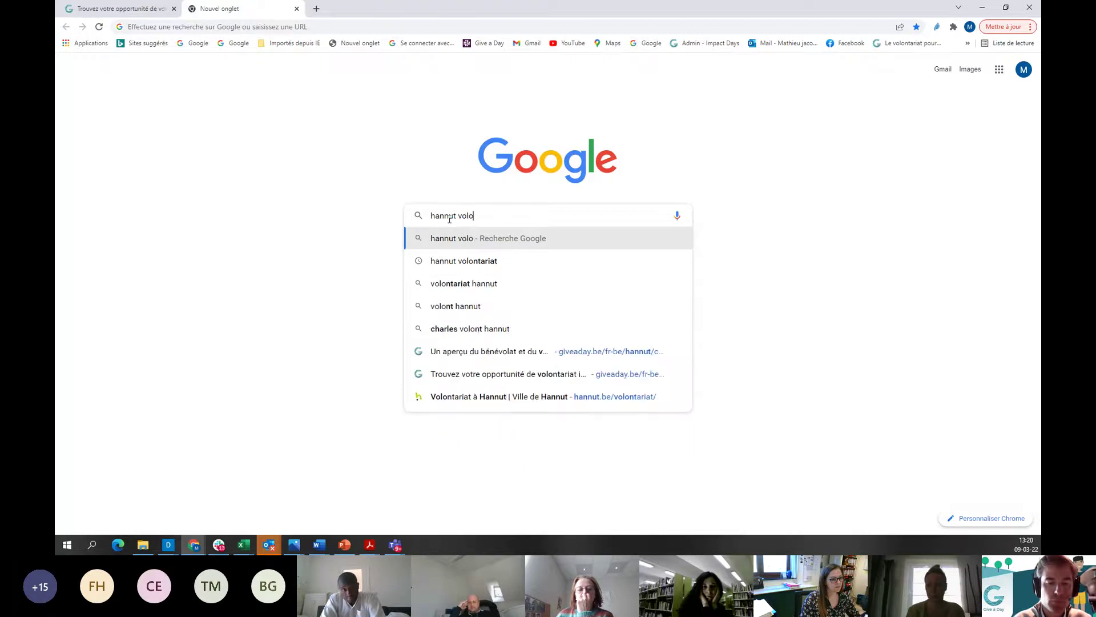
left_click(472, 261)
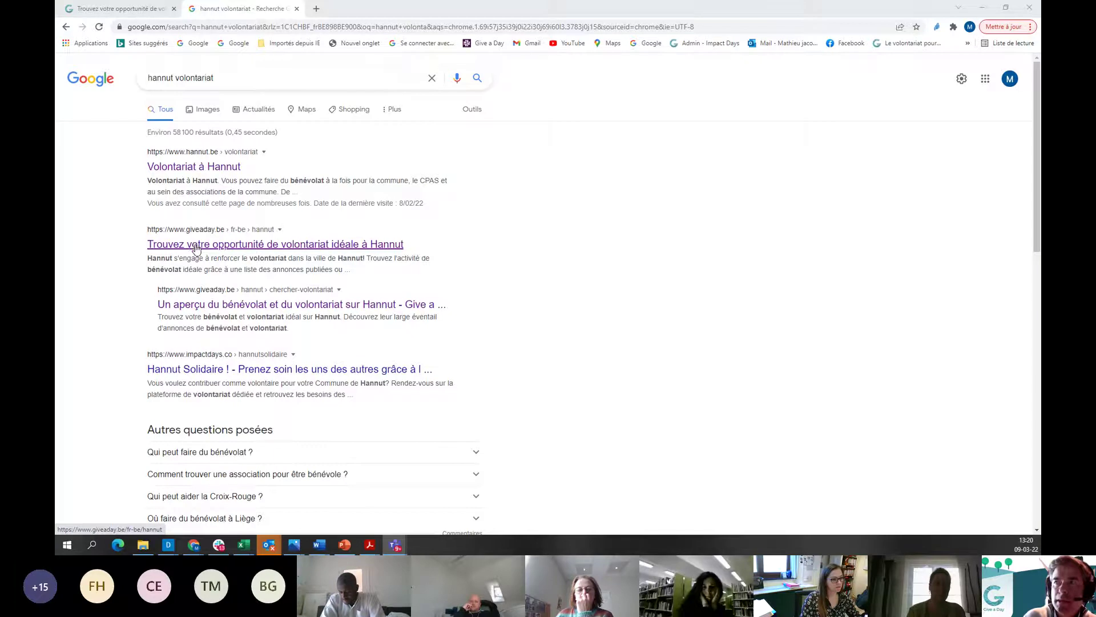
left_click(213, 169)
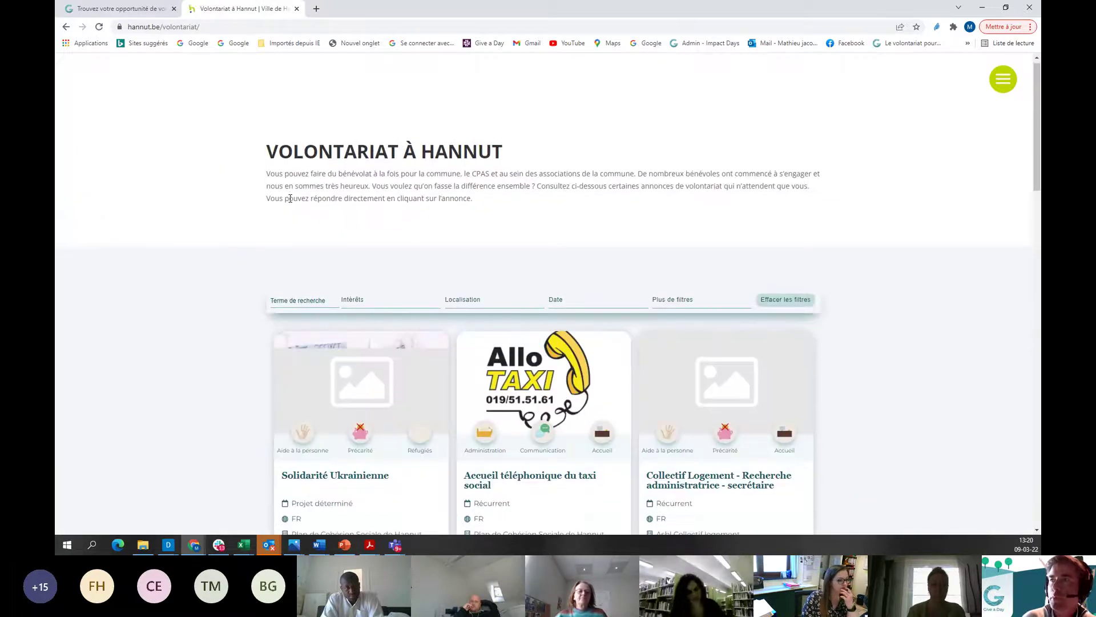
Open the "Solidarité Ukrainienne" announcement from Hannut's volunteering listings
scroll(290, 199, "down", 2)
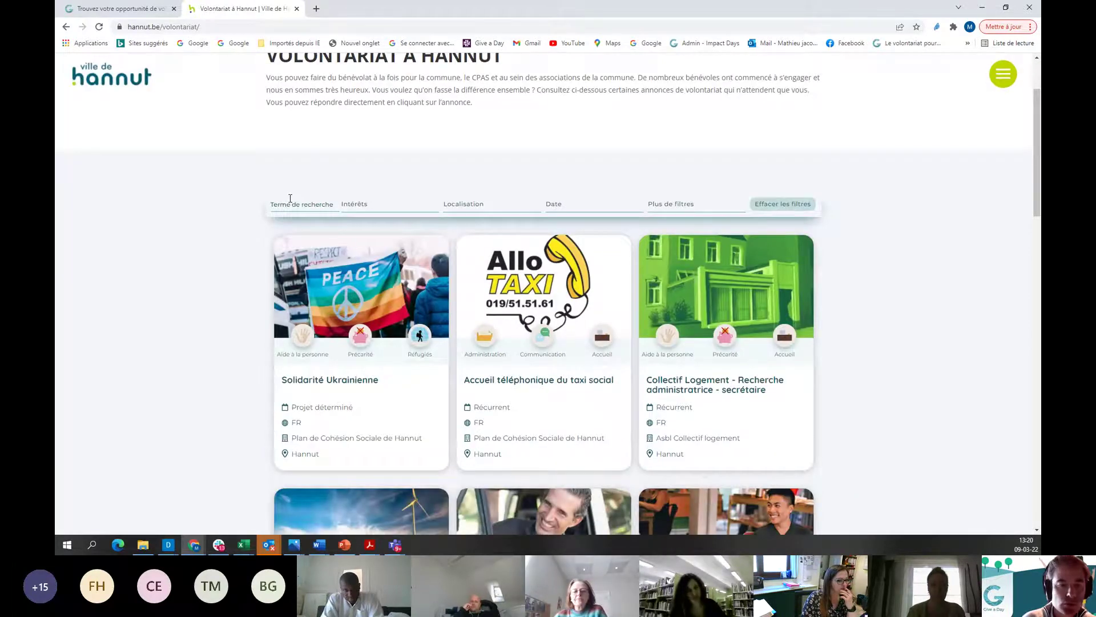
scroll(290, 199, "down", 2)
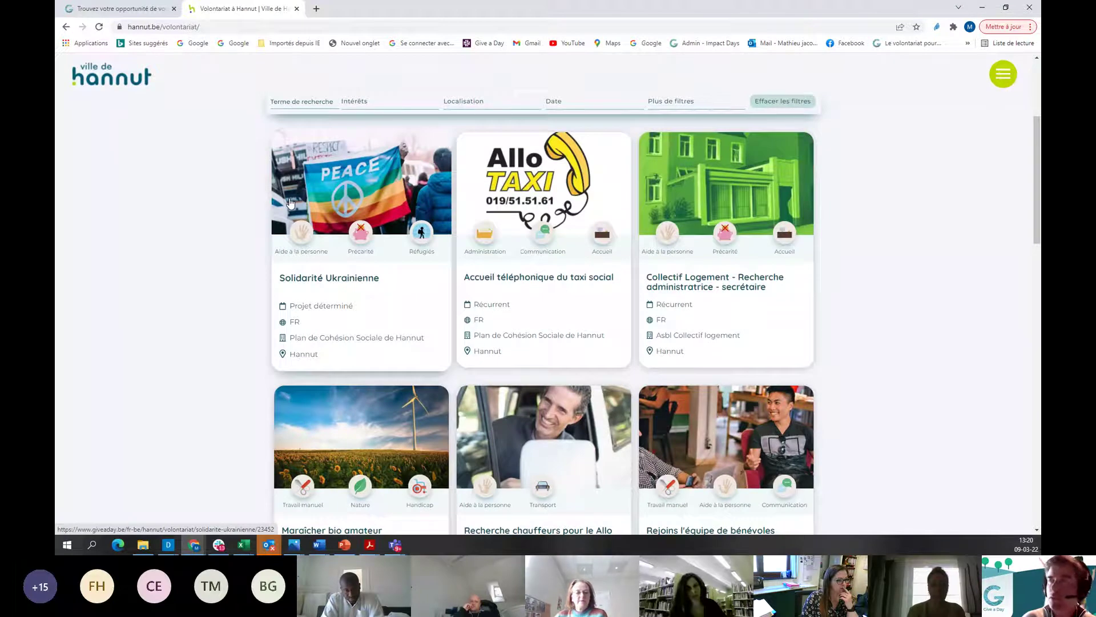
left_click(409, 258)
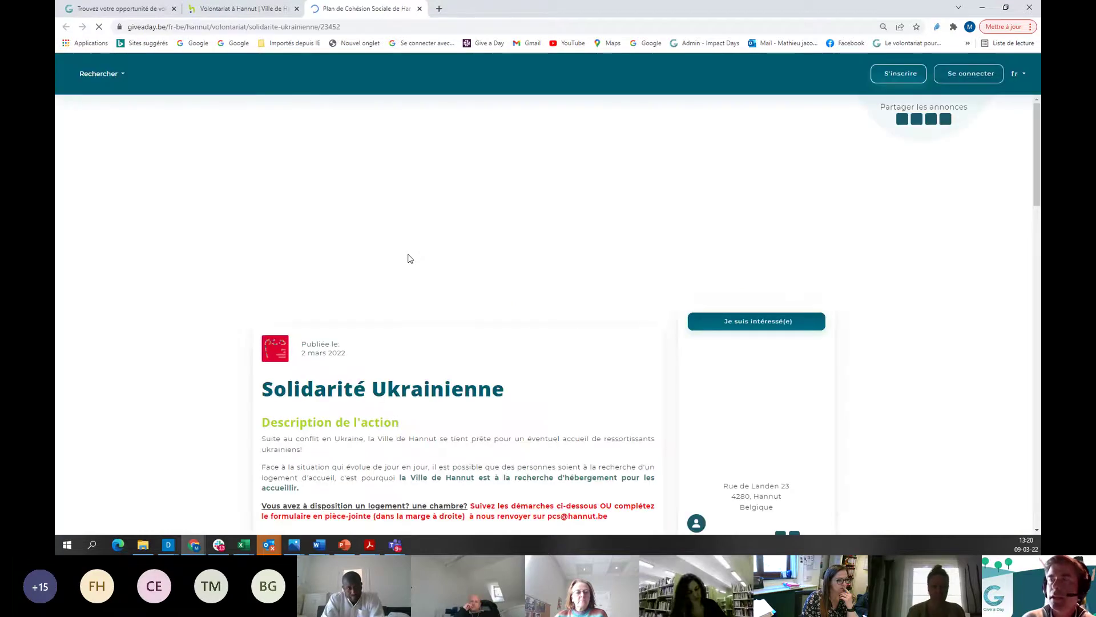
Read the "Solidarité Ukrainienne" description, highlight the housing request, and view and close the "Je suis intéressé(e)" sign-up form
scroll(406, 257, "down", 1)
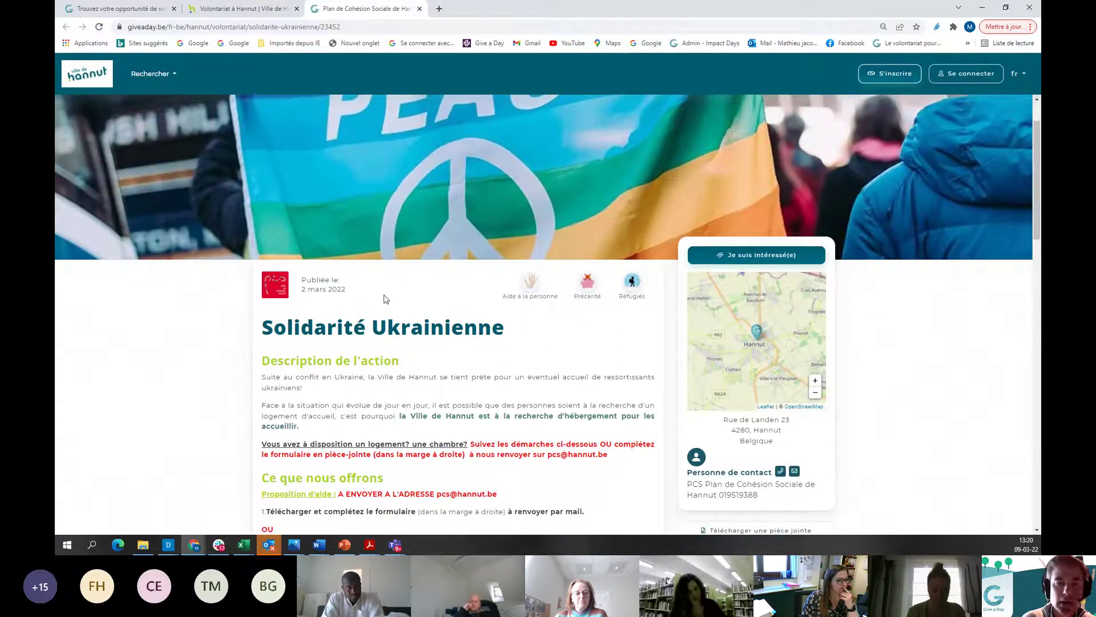
scroll(384, 298, "down", 1)
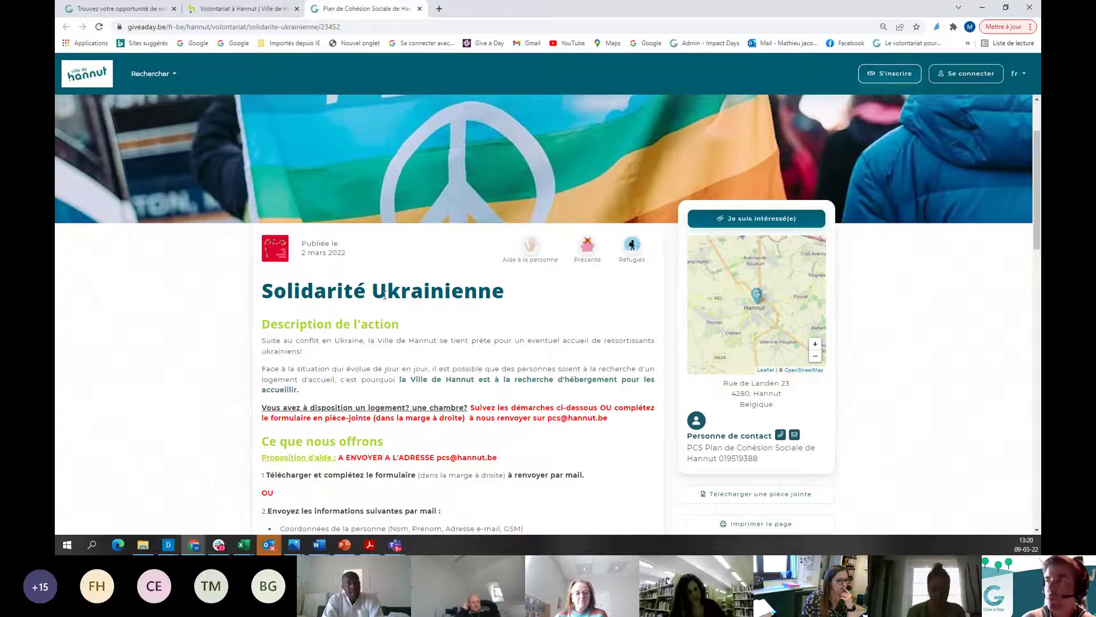
scroll(384, 296, "down", 3)
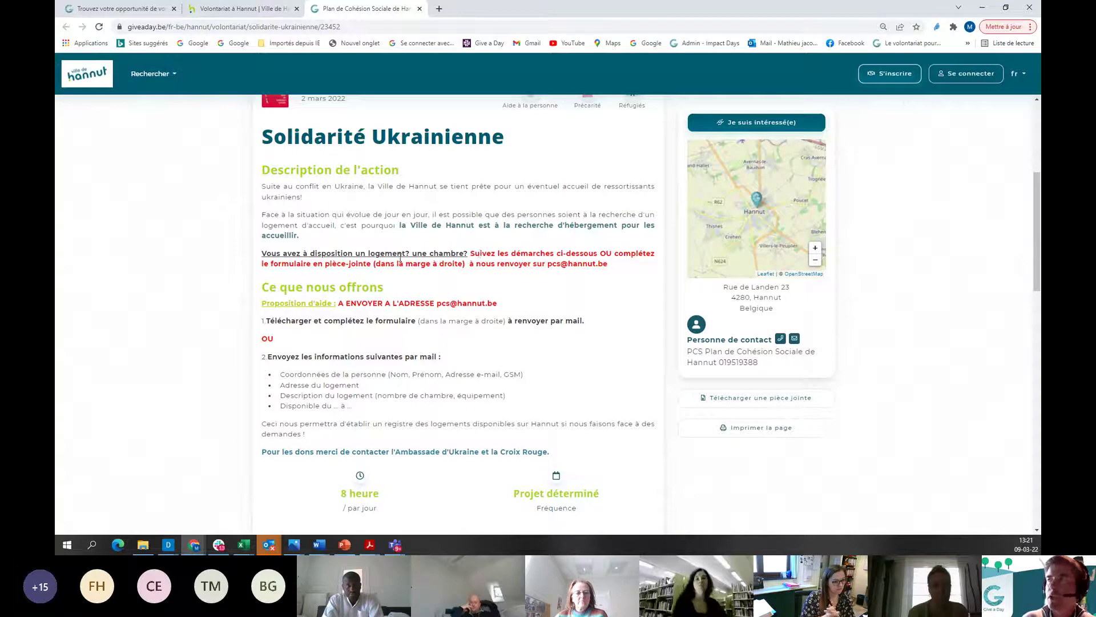
left_click_drag(369, 251, 465, 264)
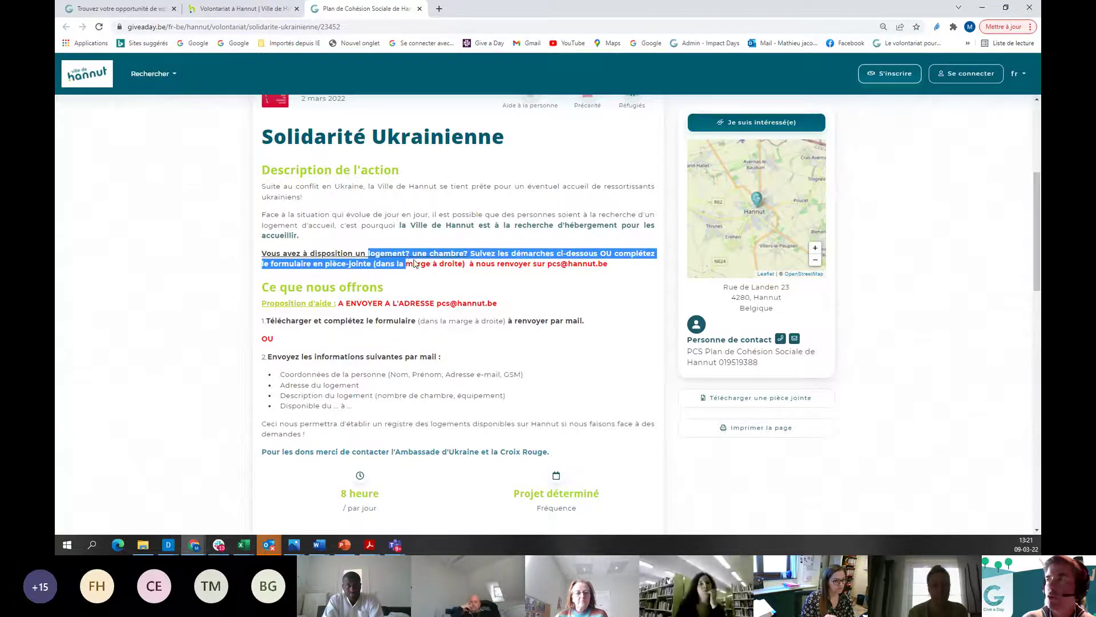
left_click(465, 264)
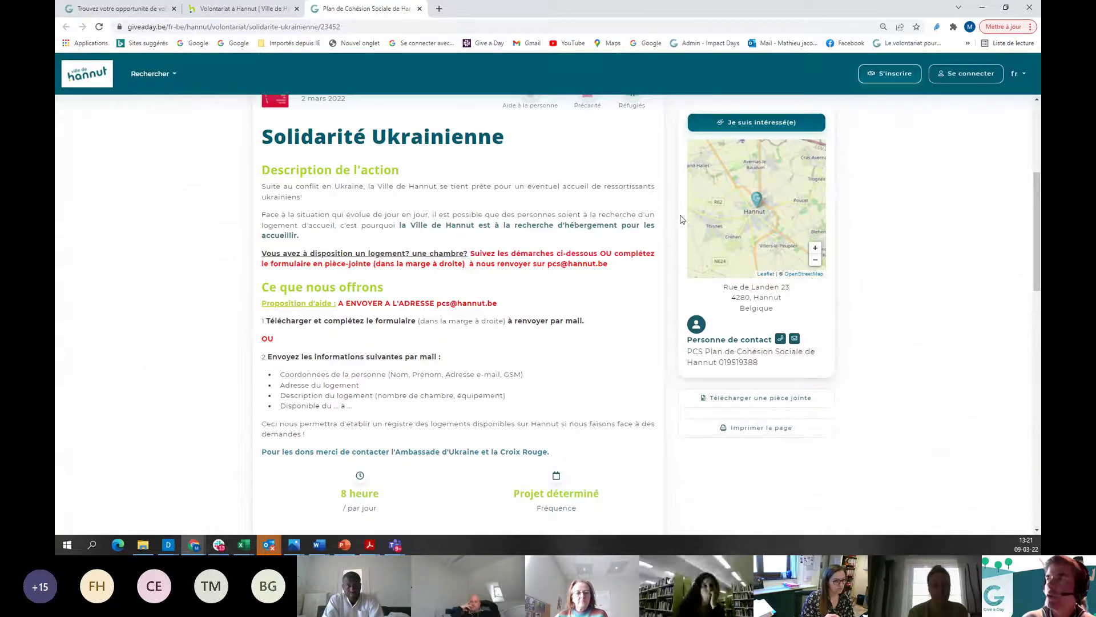
left_click(761, 131)
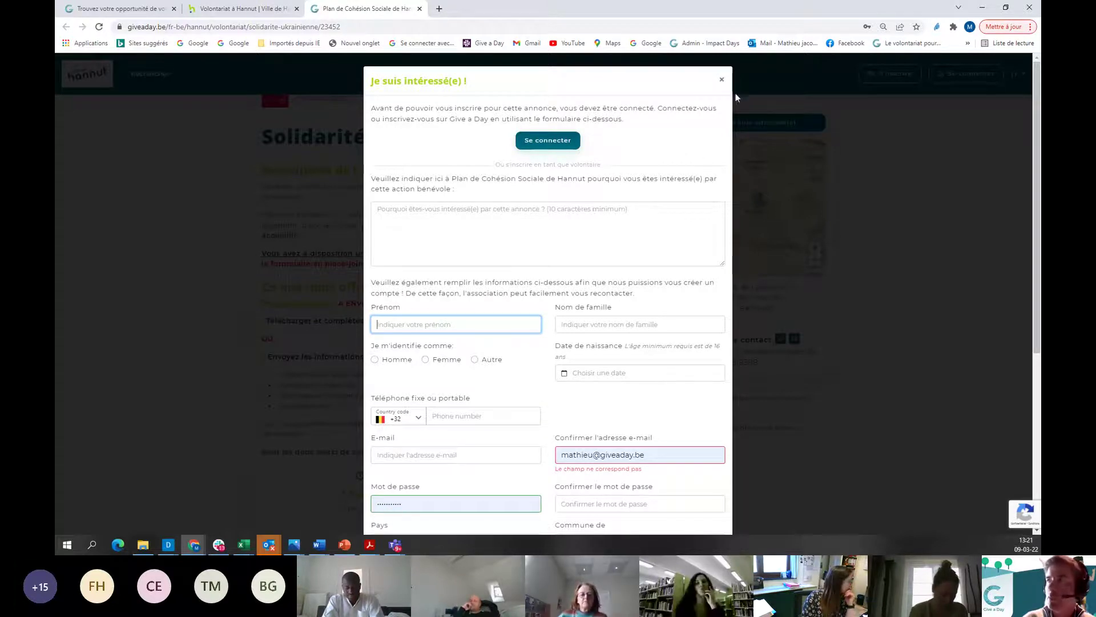
left_click(723, 81)
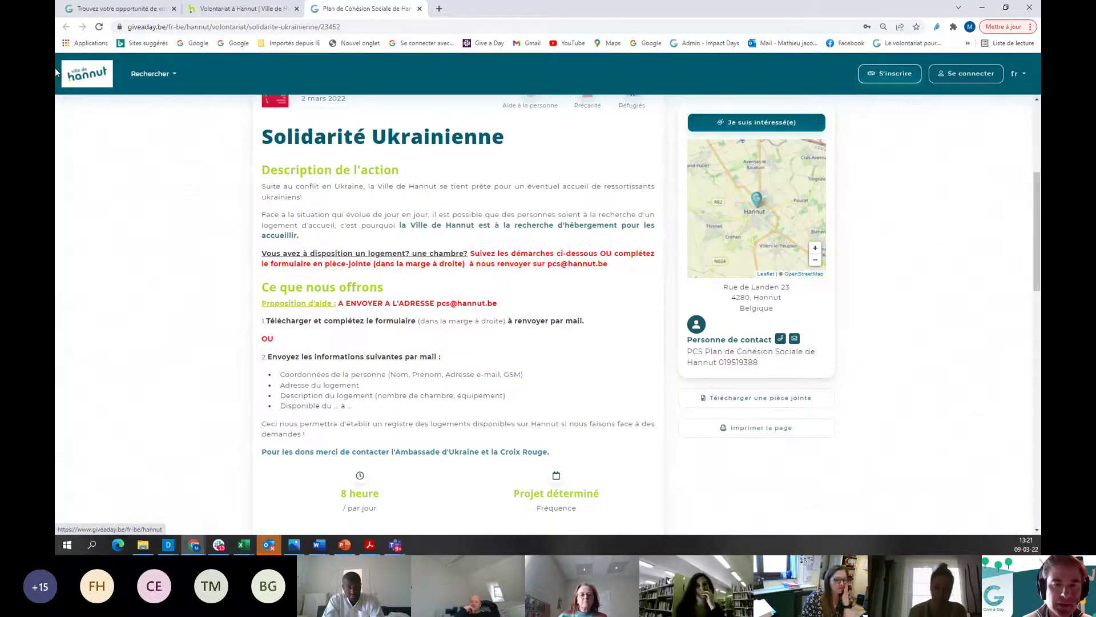
Switch between the Nos communes pour Ukraine page and Hannut's announcement, ending on the "Recruter et communiquer" step
left_click(114, 9)
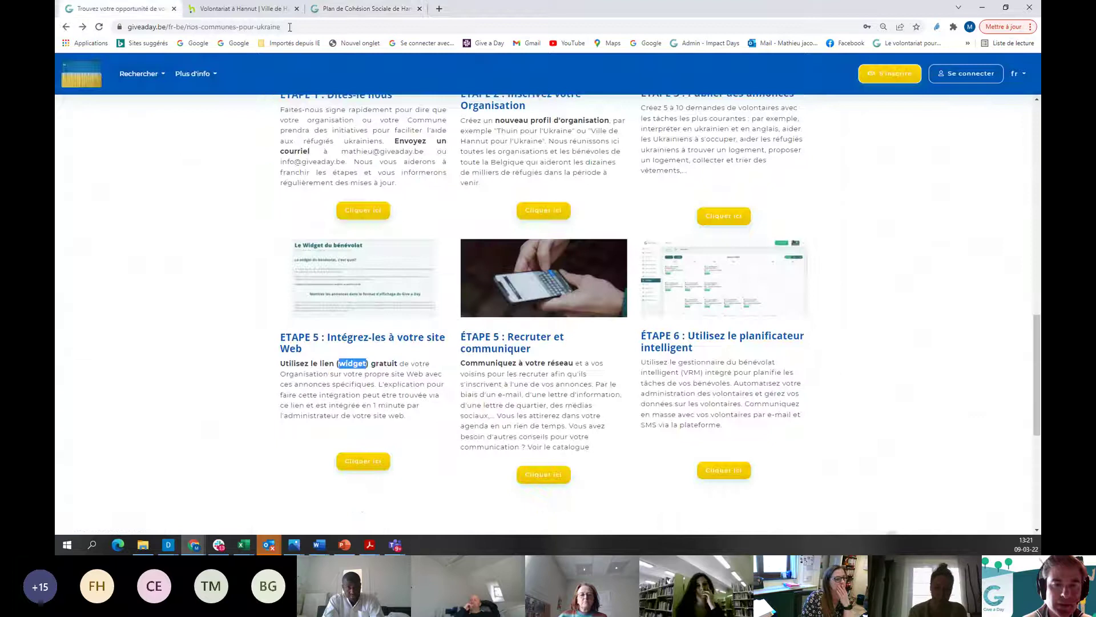
left_click(321, 9)
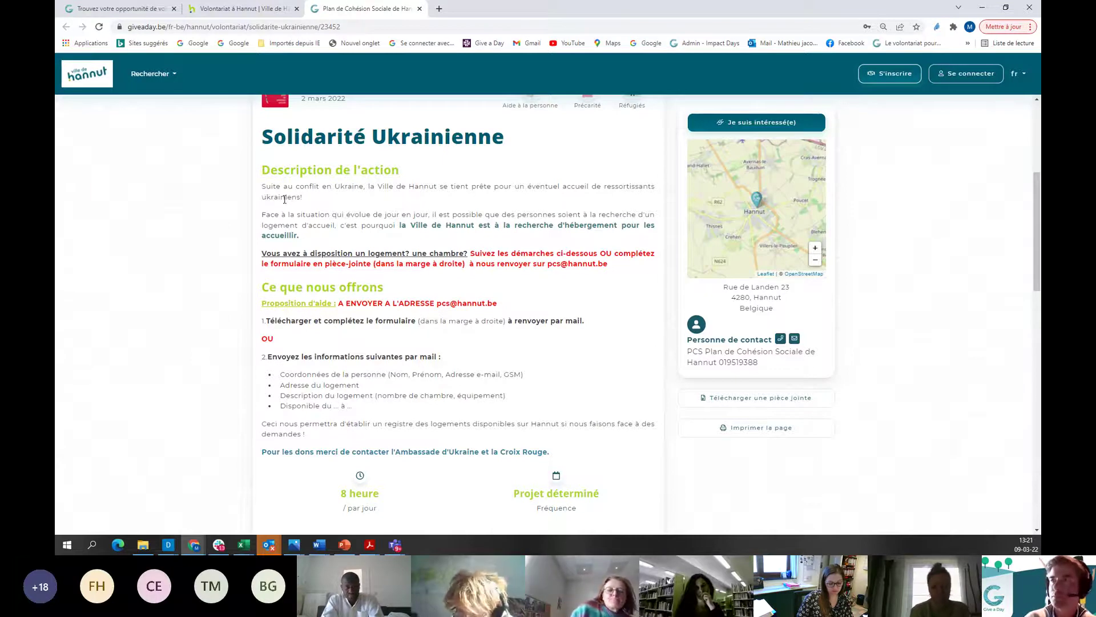
key("ctrl+1")
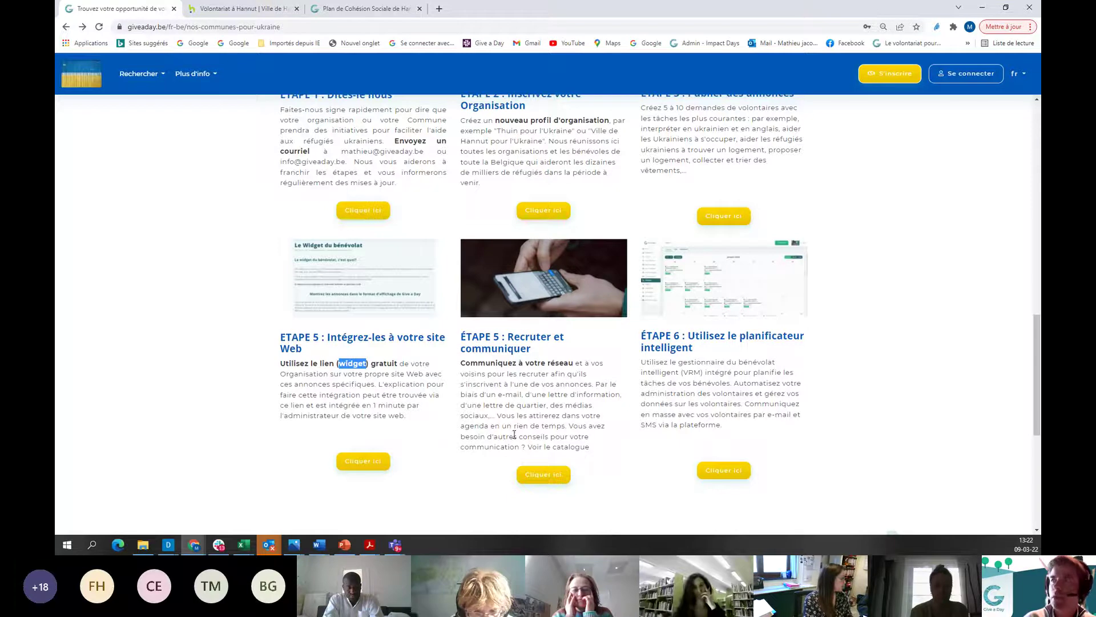
Share Hannut's "Solidarité Ukrainienne" announcement to the Facebook news feed, and open Facebook in a new tab to view the post
left_click(356, 10)
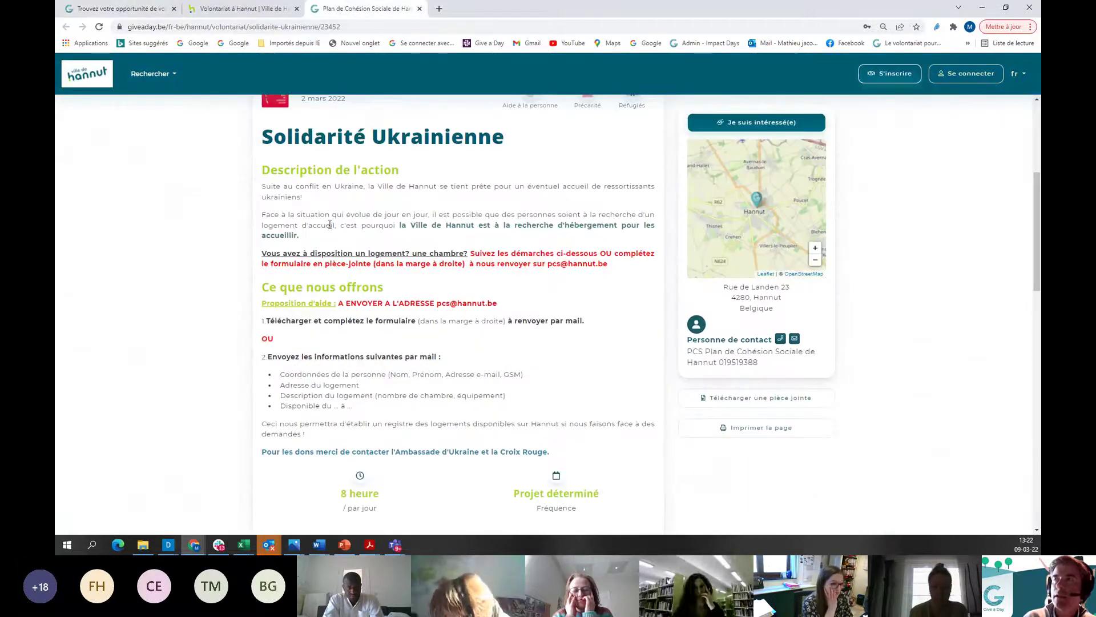
scroll(330, 225, "up", 5)
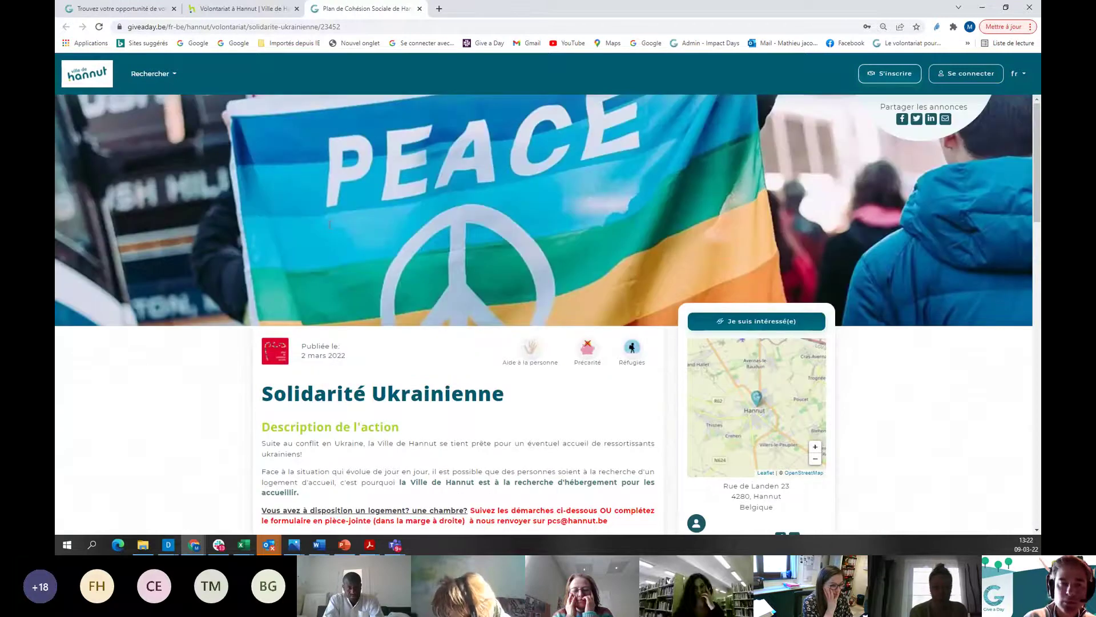
left_click(906, 122)
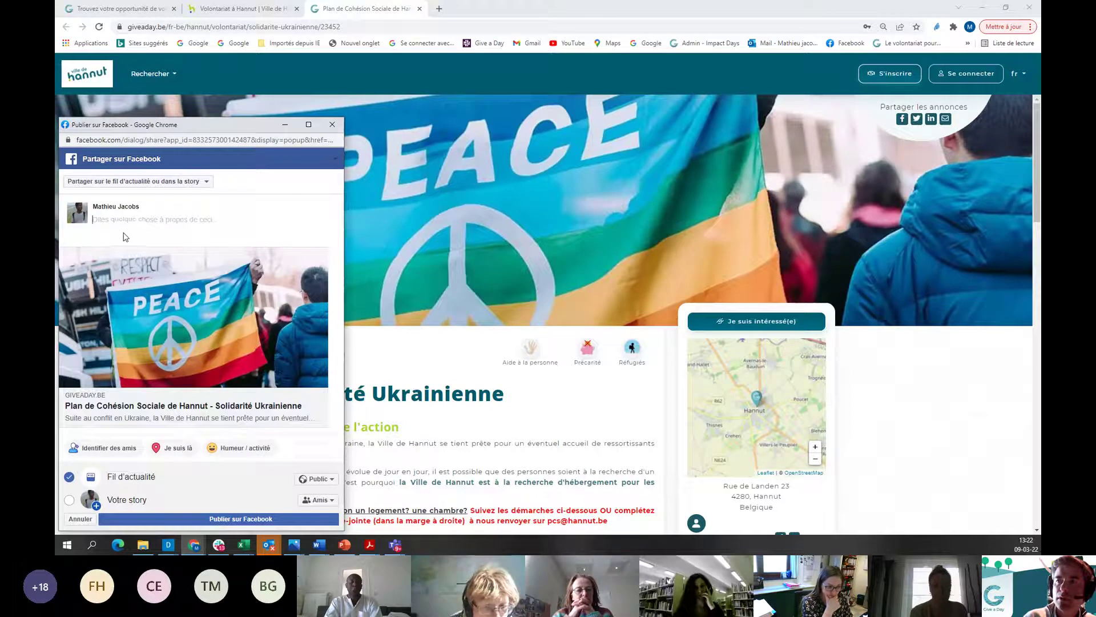
left_click(201, 521)
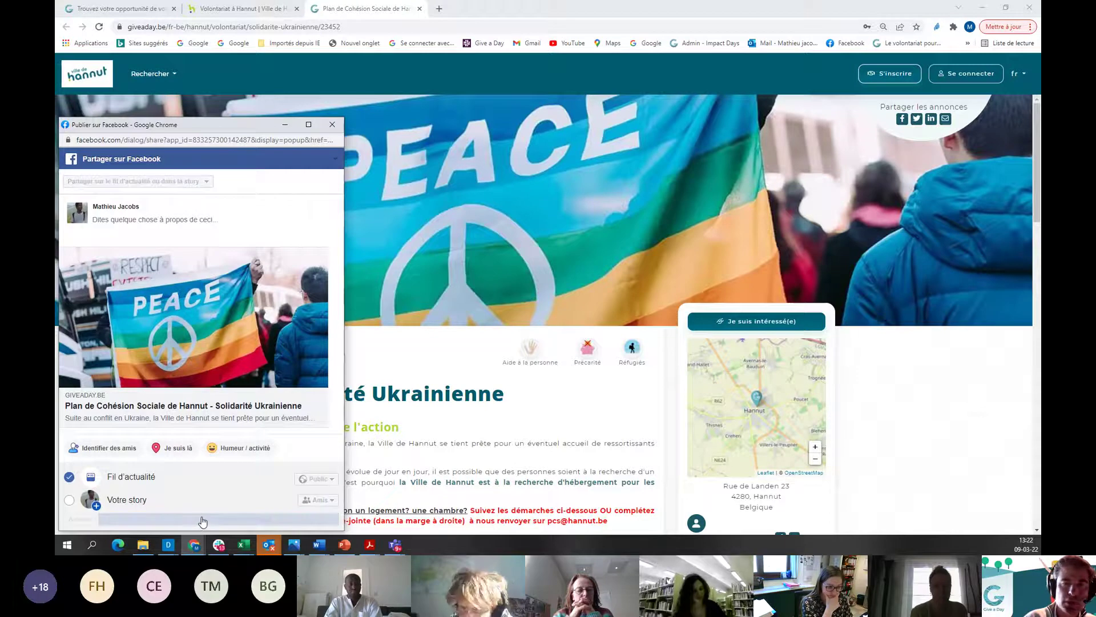
left_click(441, 12)
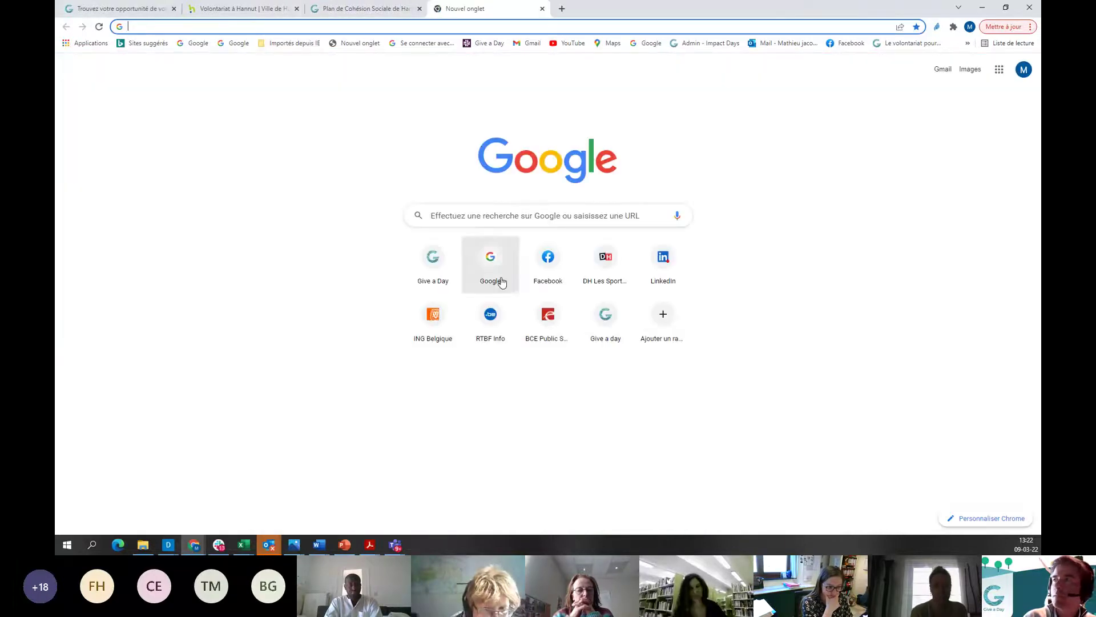
left_click(548, 263)
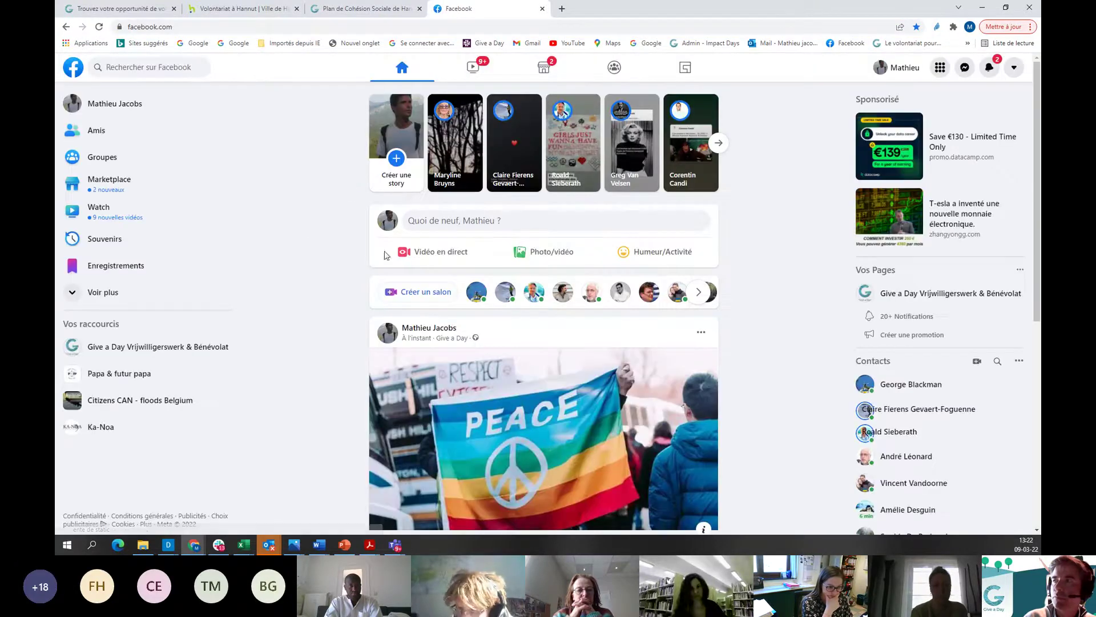
Check the shared "Solidarité Ukrainienne" post on Facebook, revisit Hannut's announcement, and return to the Nos communes pour Ukraine steps
scroll(306, 252, "down", 5)
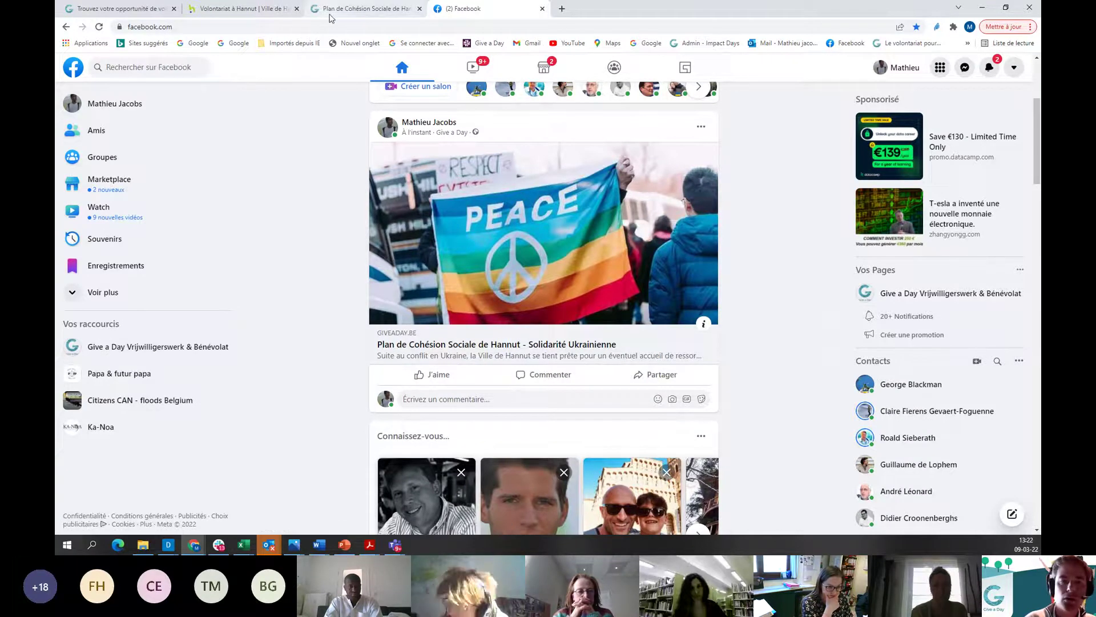
left_click(366, 8)
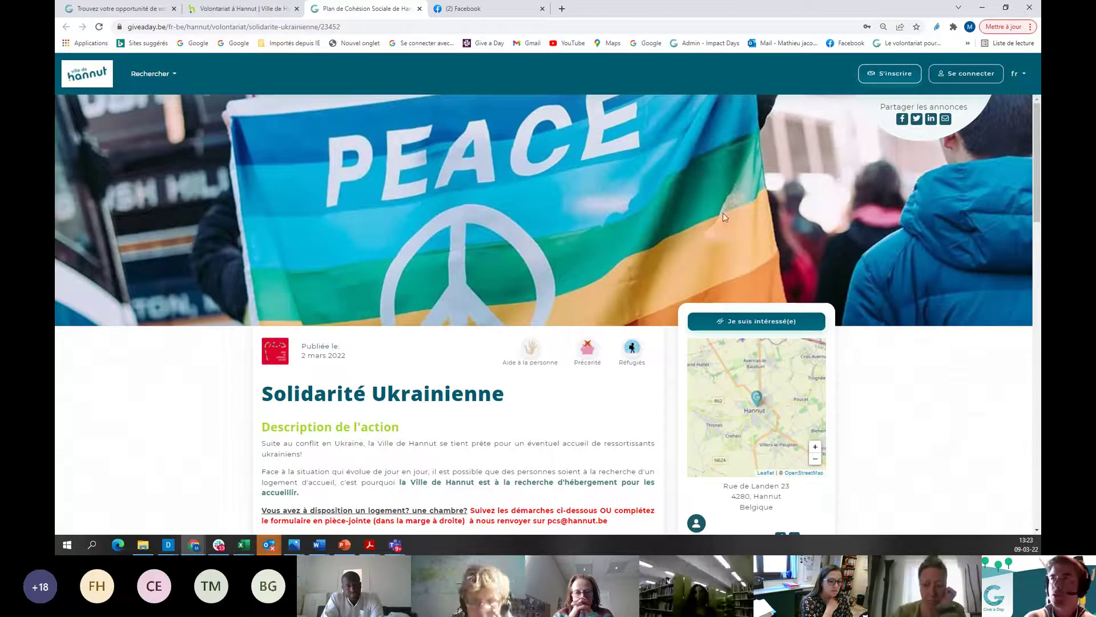
left_click(120, 9)
left_click(374, 348)
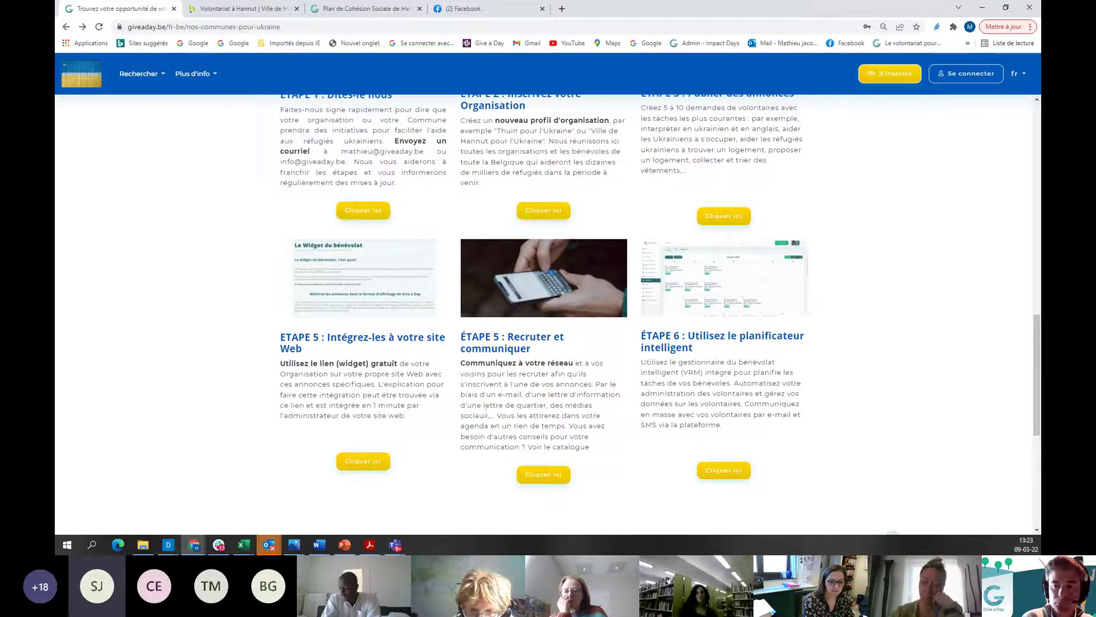
Review the six steps for organising refugee aid on the Nos communes pour Ukraine home page, from contacting the team to using the planner
mouse_move(269, 545)
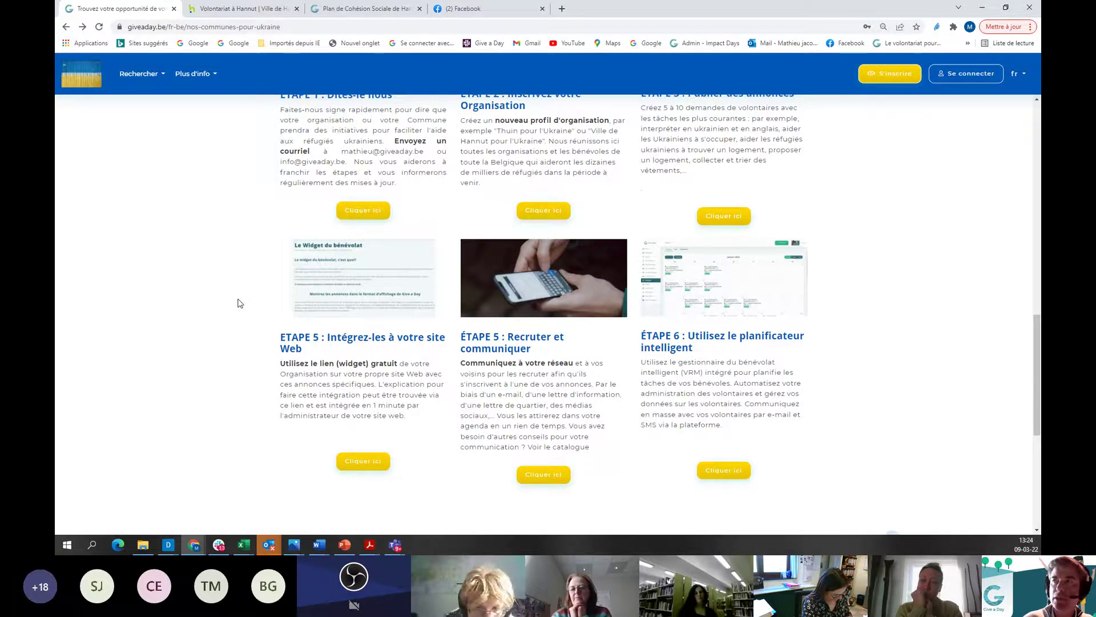
scroll(238, 304, "up", 7)
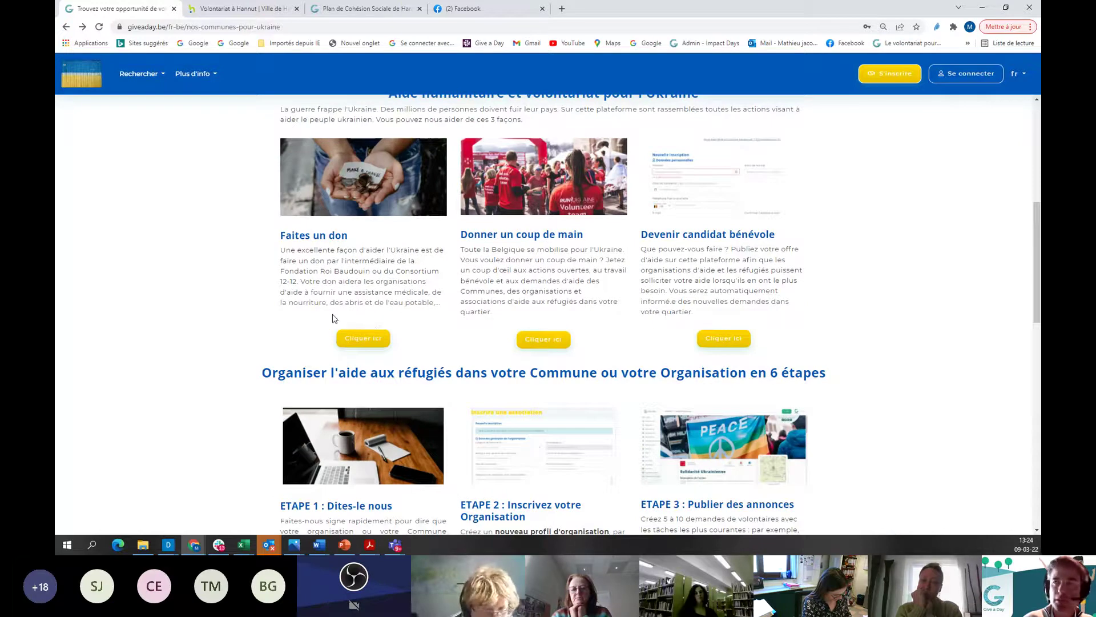
scroll(230, 317, "down", 2)
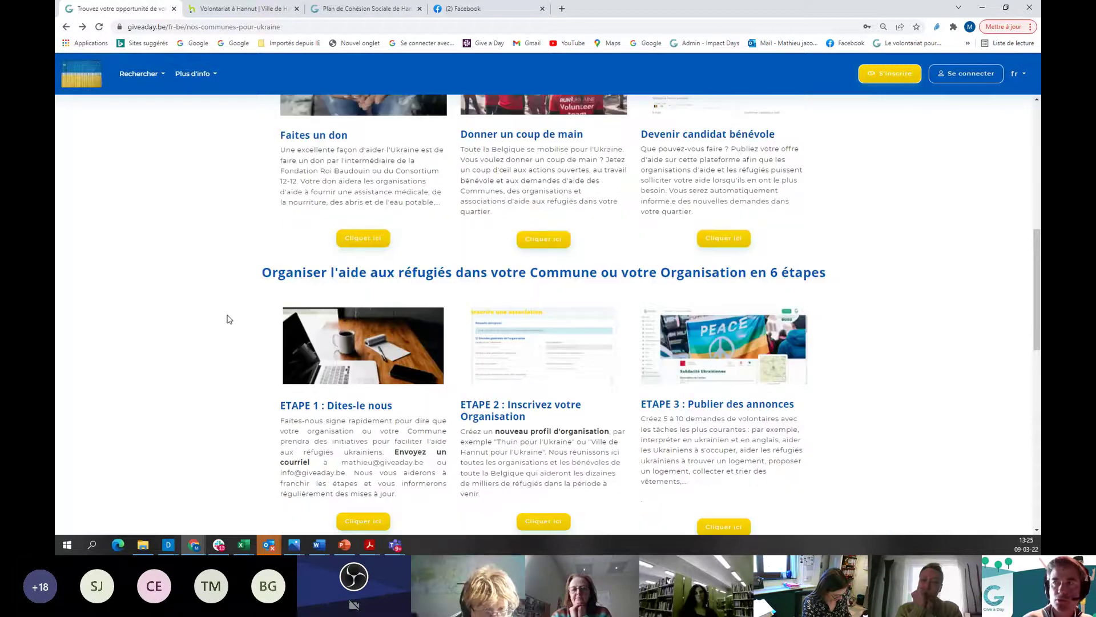
scroll(227, 319, "down", 5)
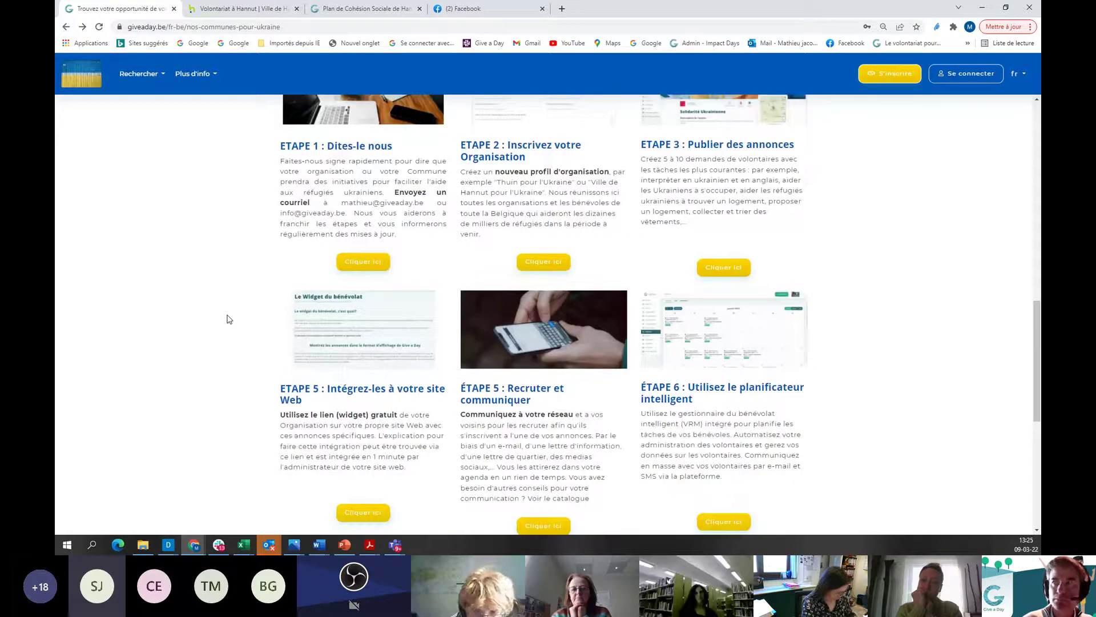
scroll(227, 319, "down", 1)
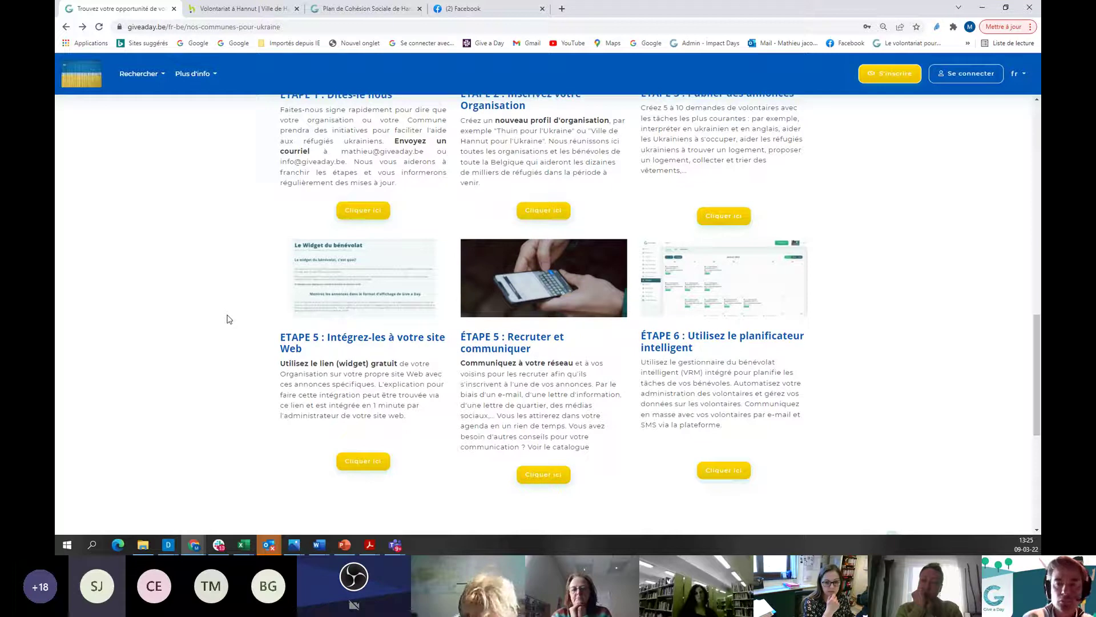
scroll(227, 319, "down", 1)
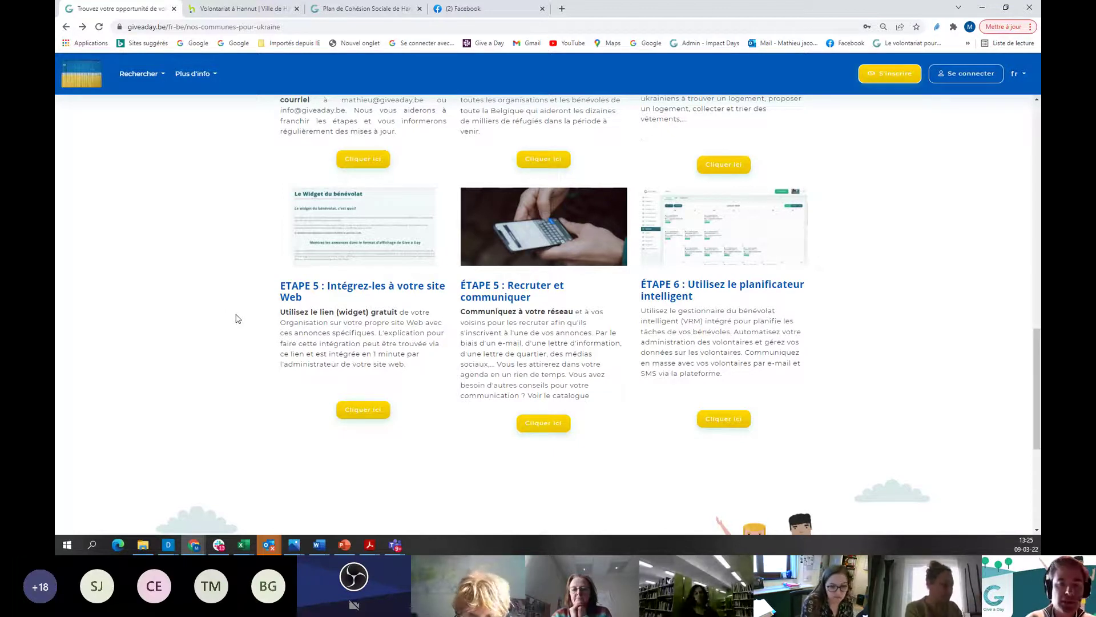
scroll(237, 319, "up", 1)
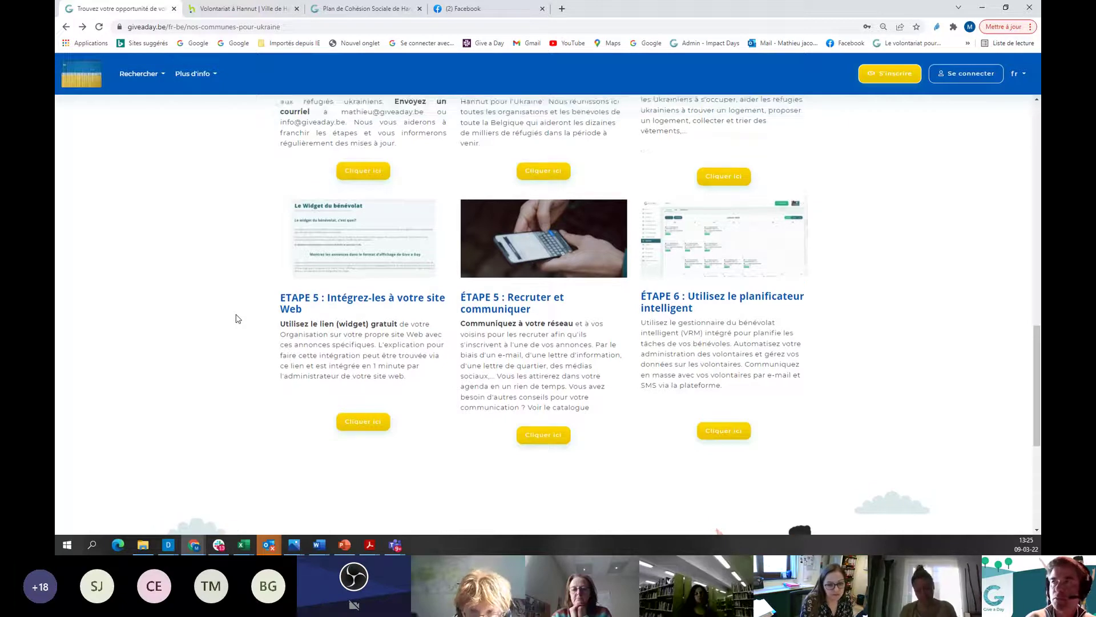
scroll(238, 319, "up", 7)
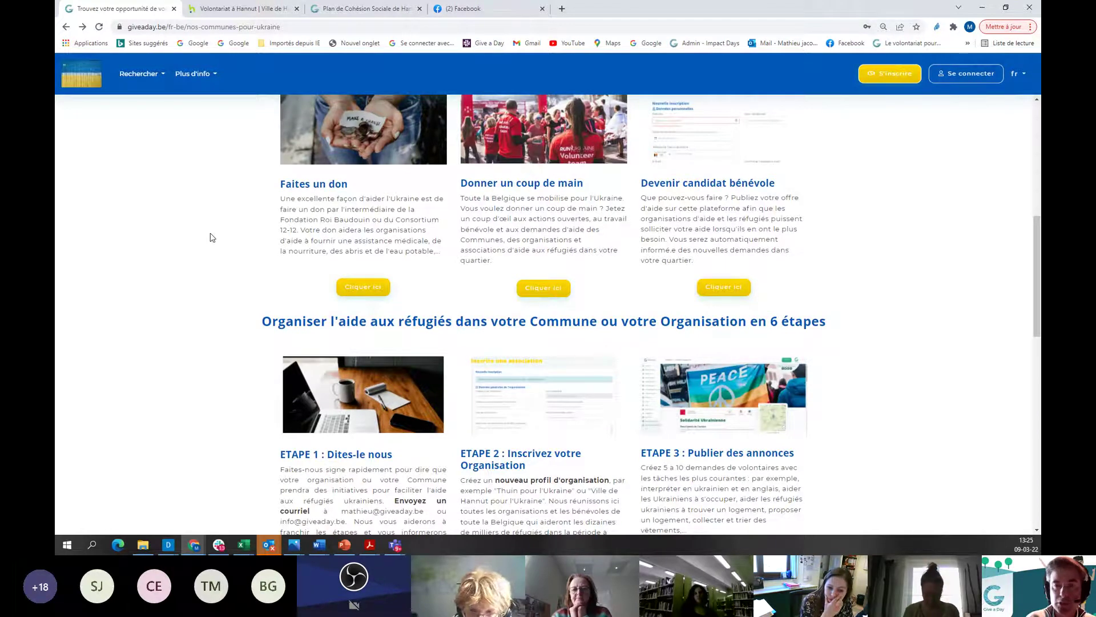
scroll(211, 237, "down", 3)
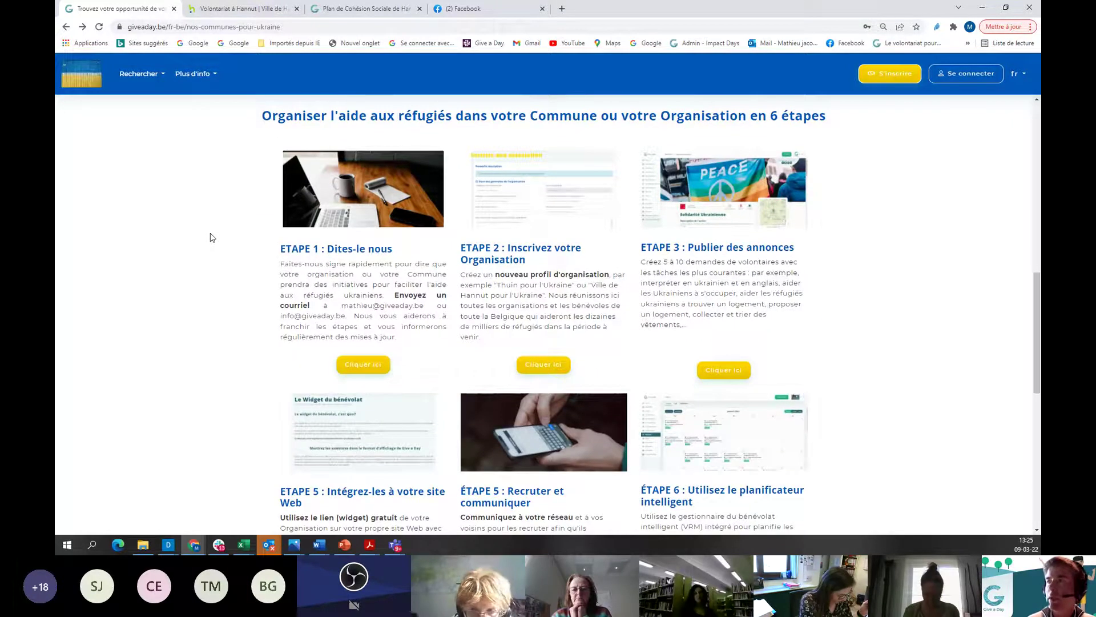
scroll(212, 237, "down", 3)
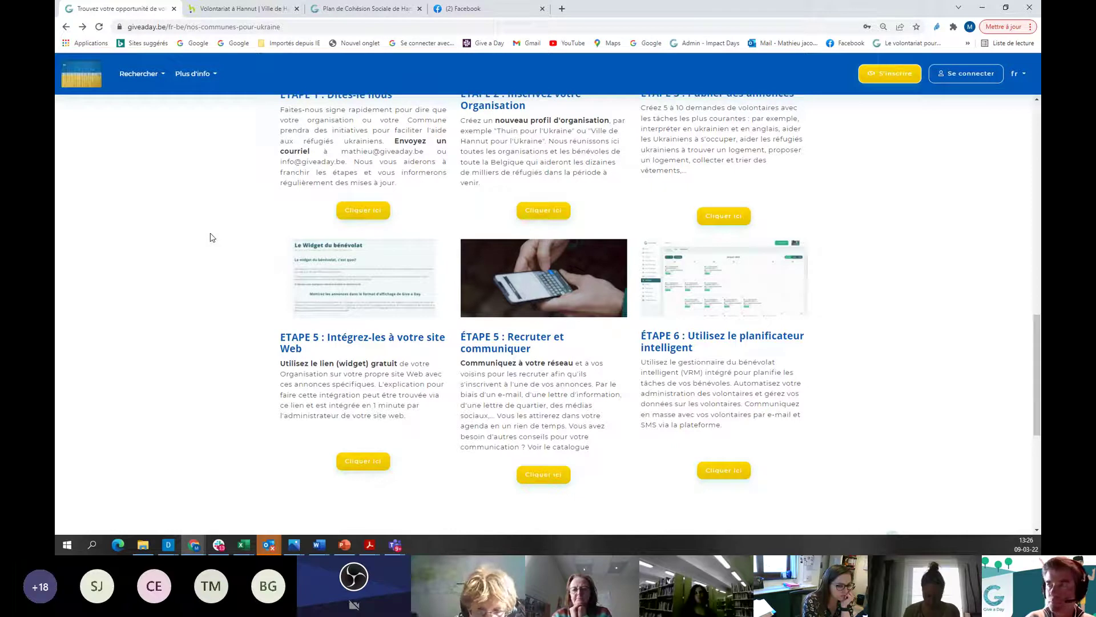
scroll(211, 238, "down", 1)
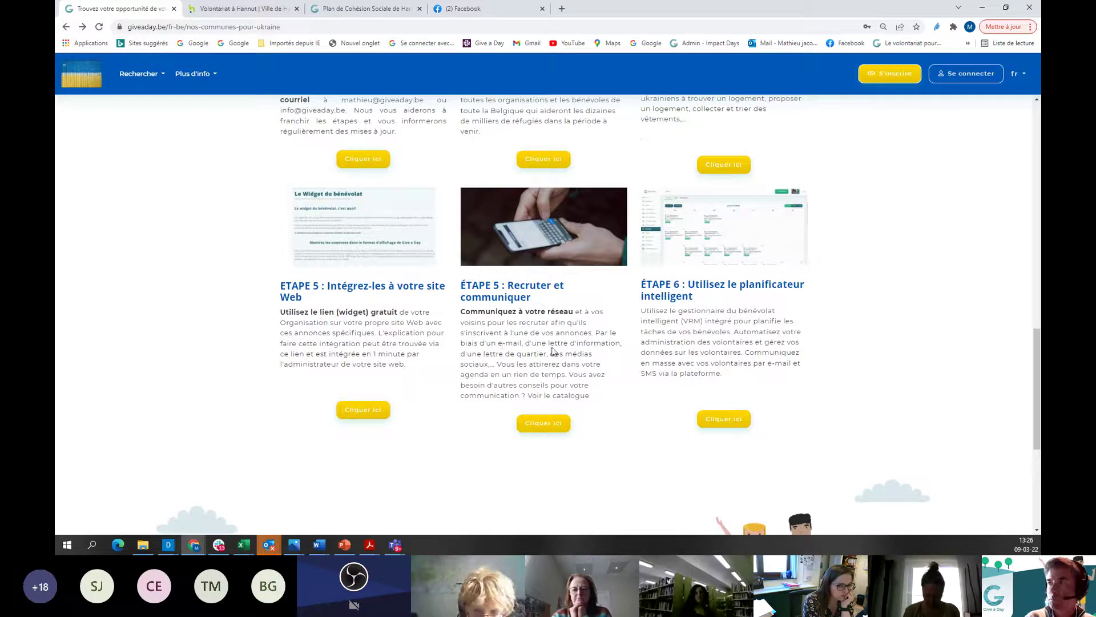
scroll(553, 351, "up", 3)
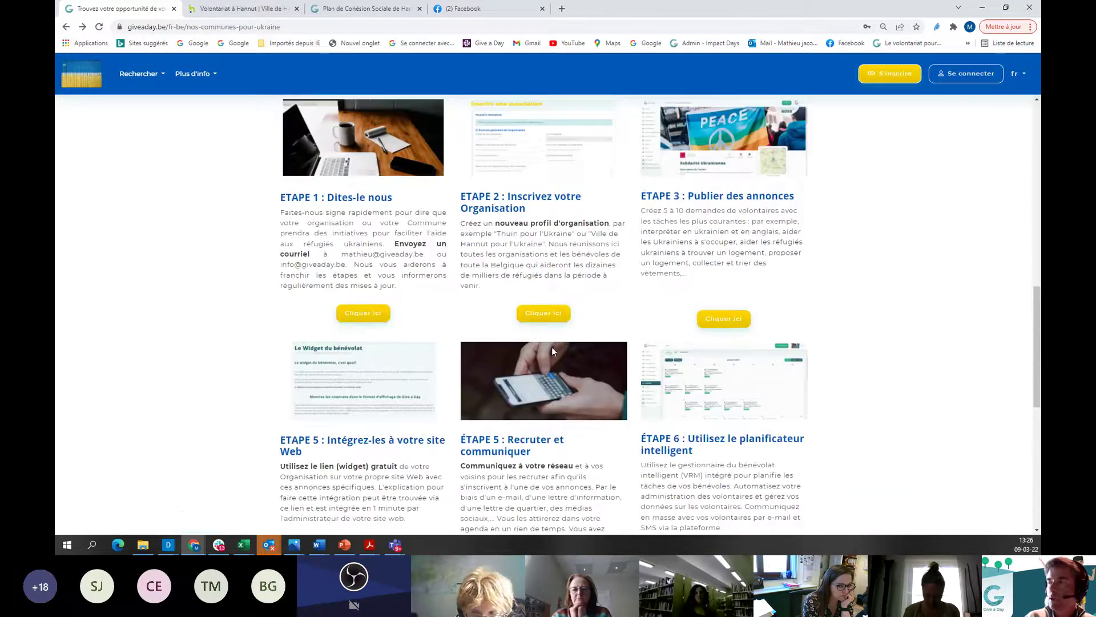
Open the volunteering listings from "ETAPE 3 : Publier des annonces" and log in to Nos communes pour Ukraine
left_click(737, 320)
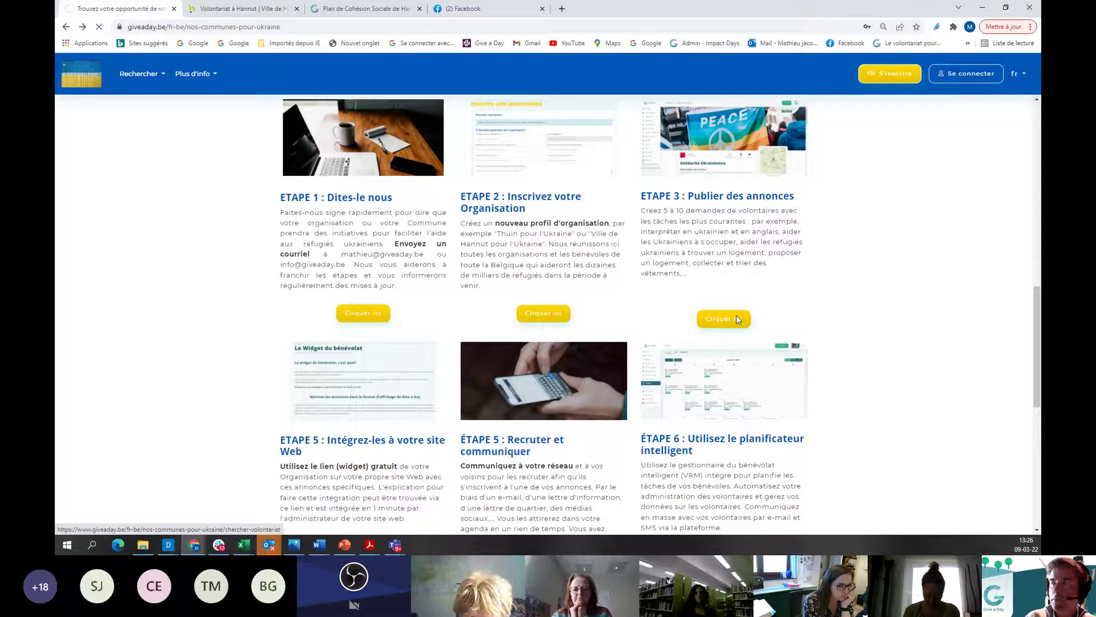
scroll(648, 299, "down", 1)
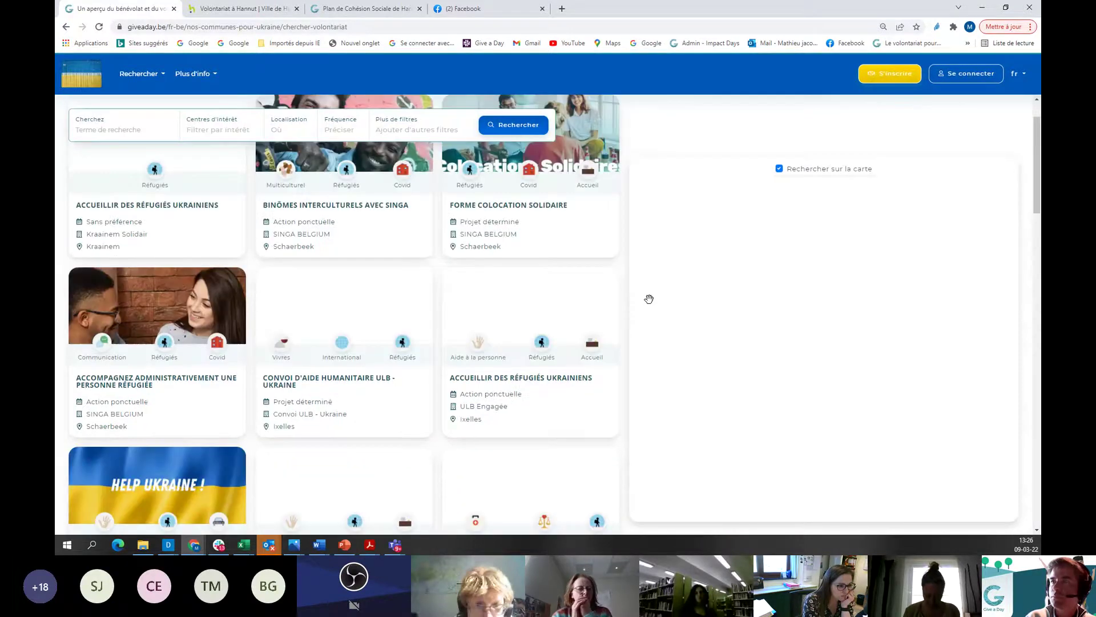
left_click(551, 196)
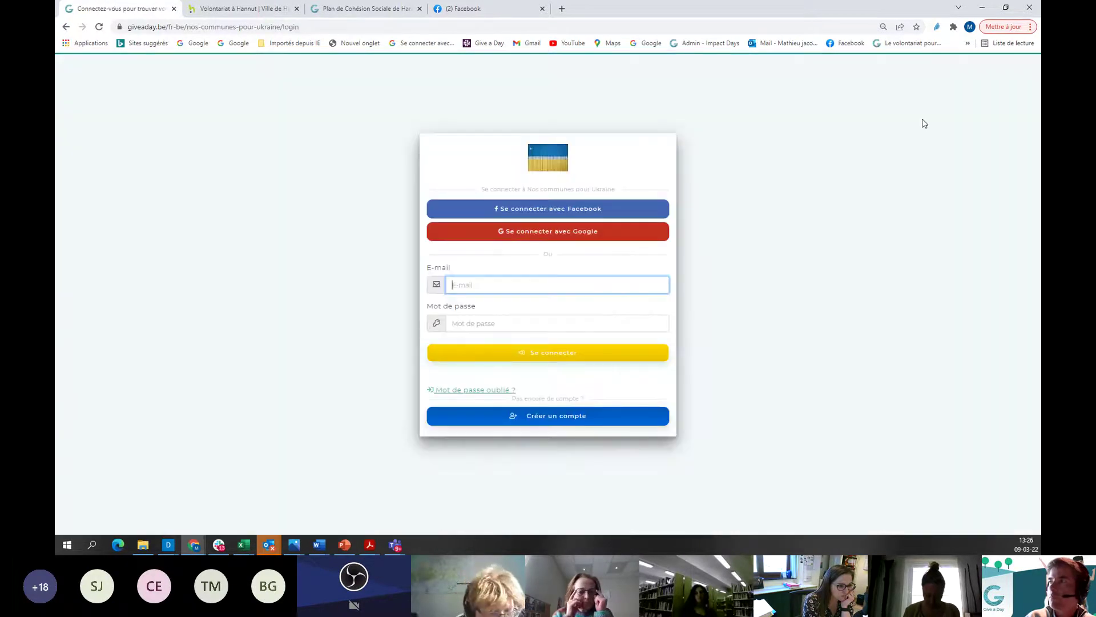
left_click(558, 356)
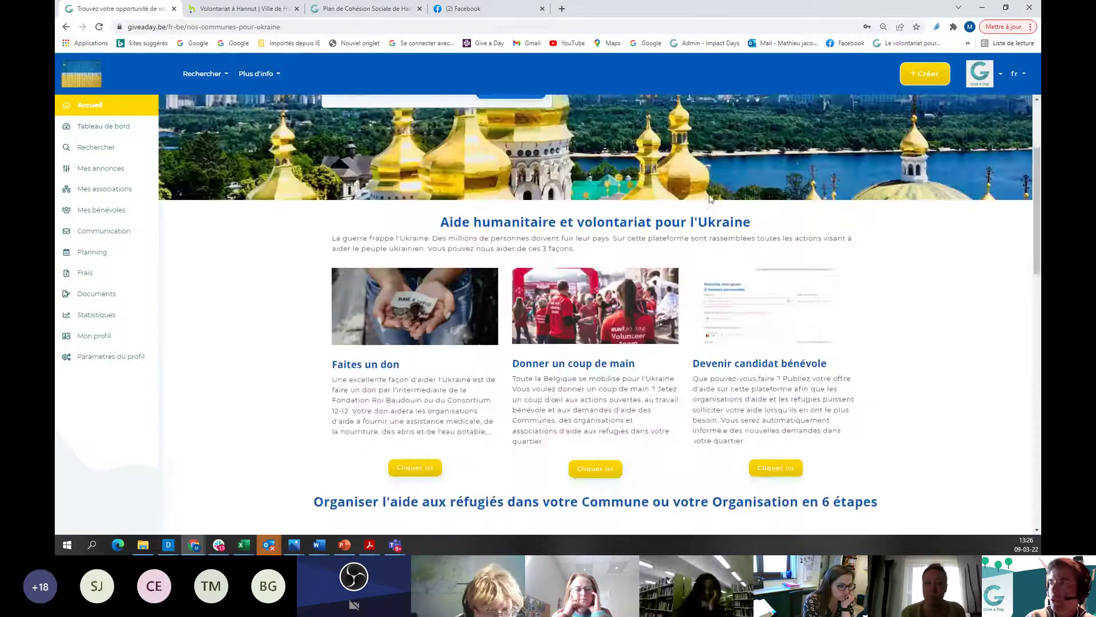
Start a new announcement from the step 3 volunteering listings, close its form, and return to the home page
scroll(748, 338, "down", 10)
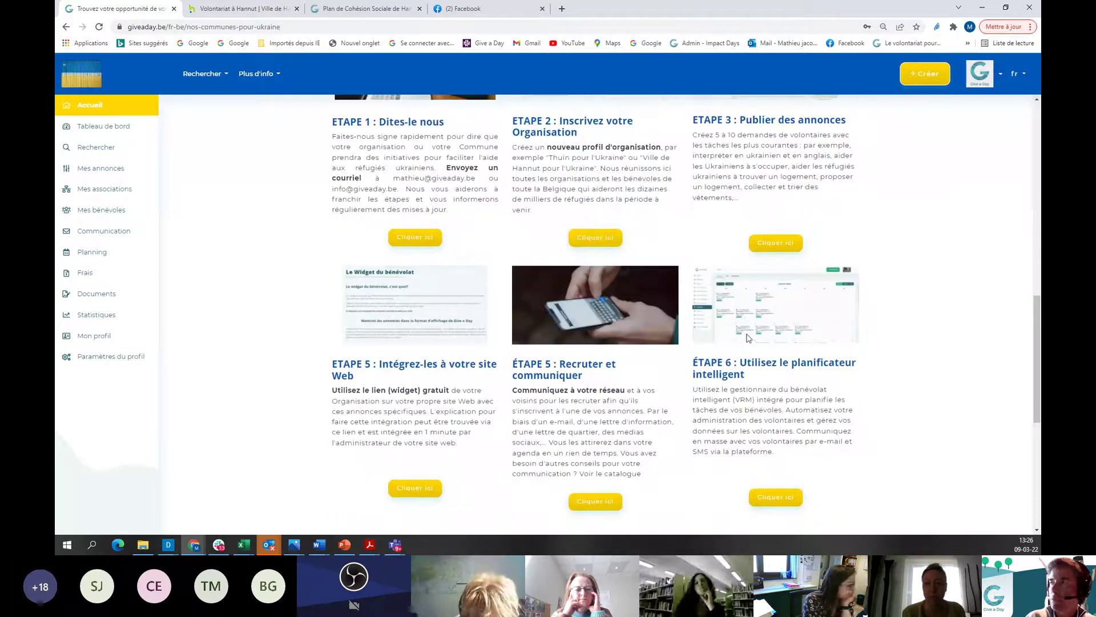
left_click(776, 244)
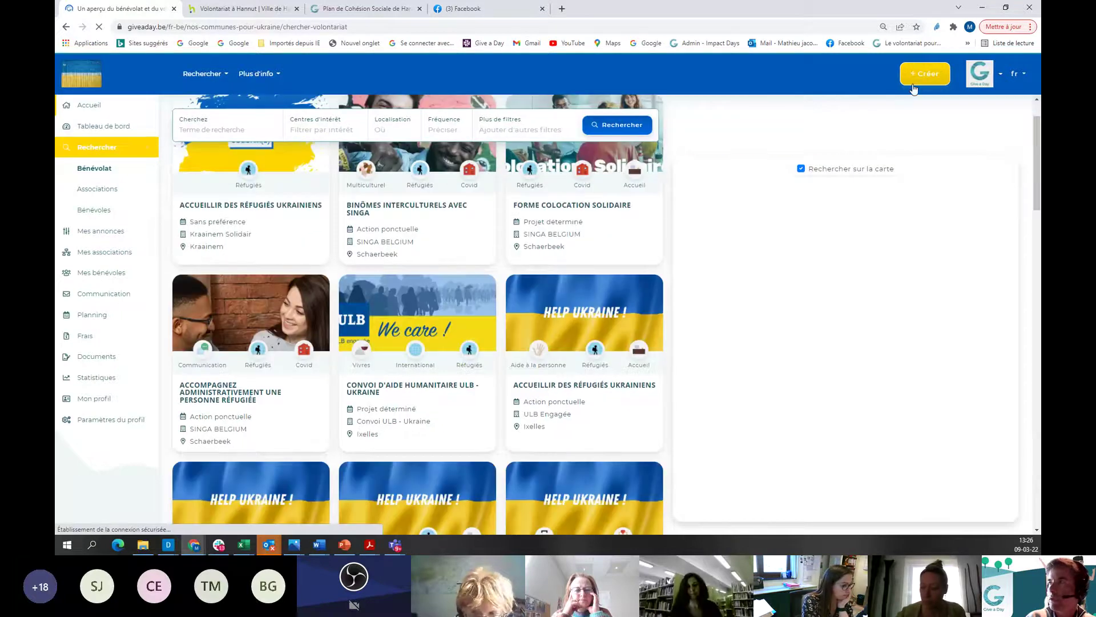
left_click(914, 87)
left_click(913, 98)
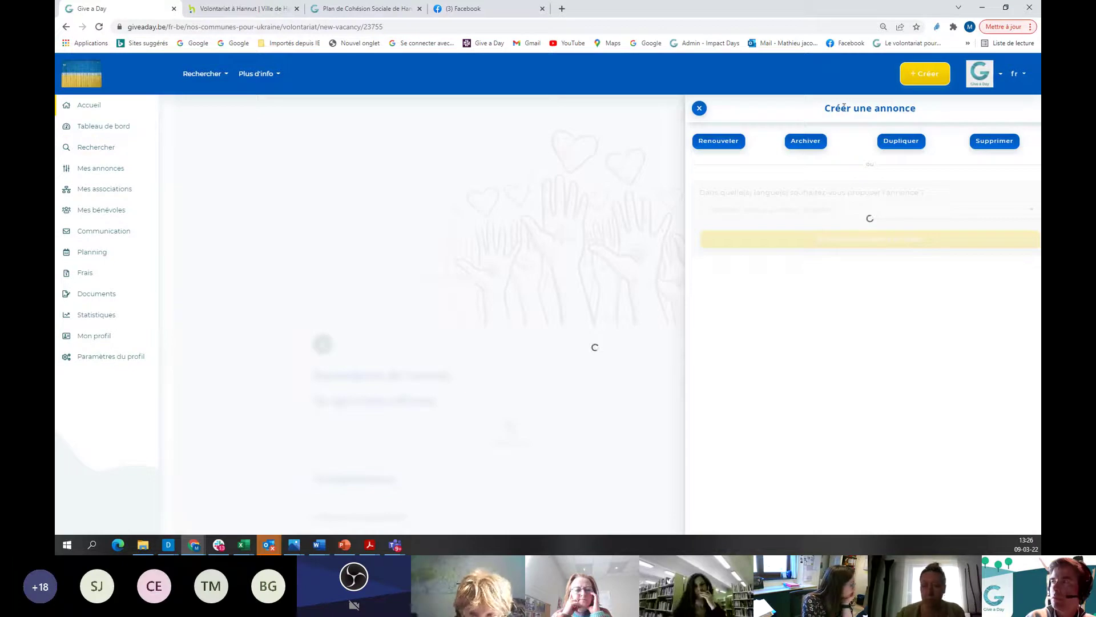
left_click(699, 108)
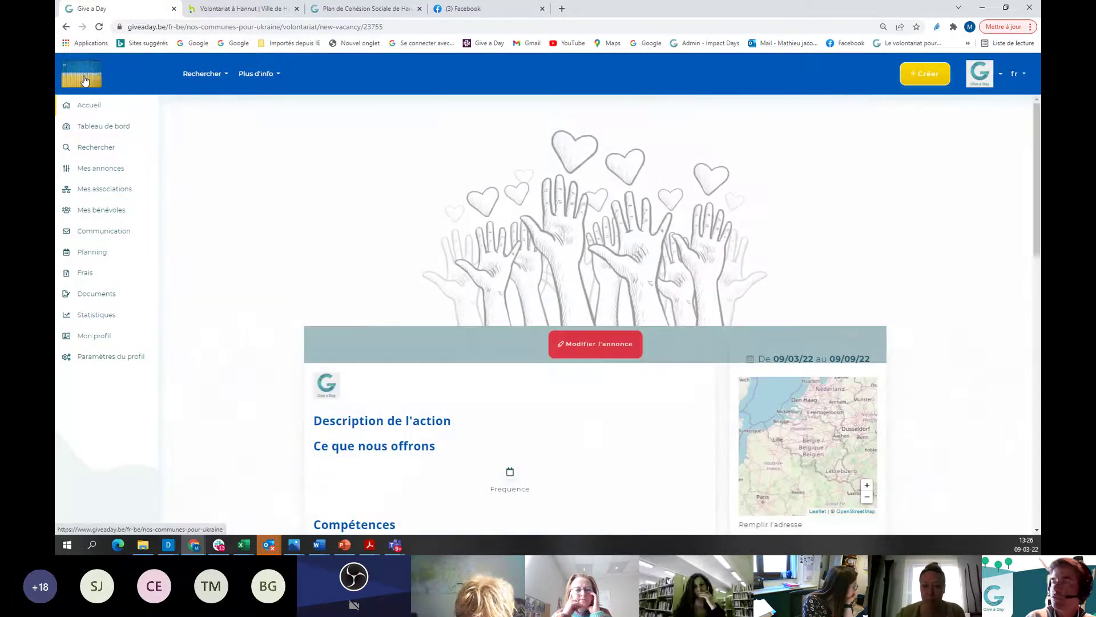
left_click(84, 80)
View the available creation options, open the organisation's own announcements, and start a new announcement from there
left_click(929, 73)
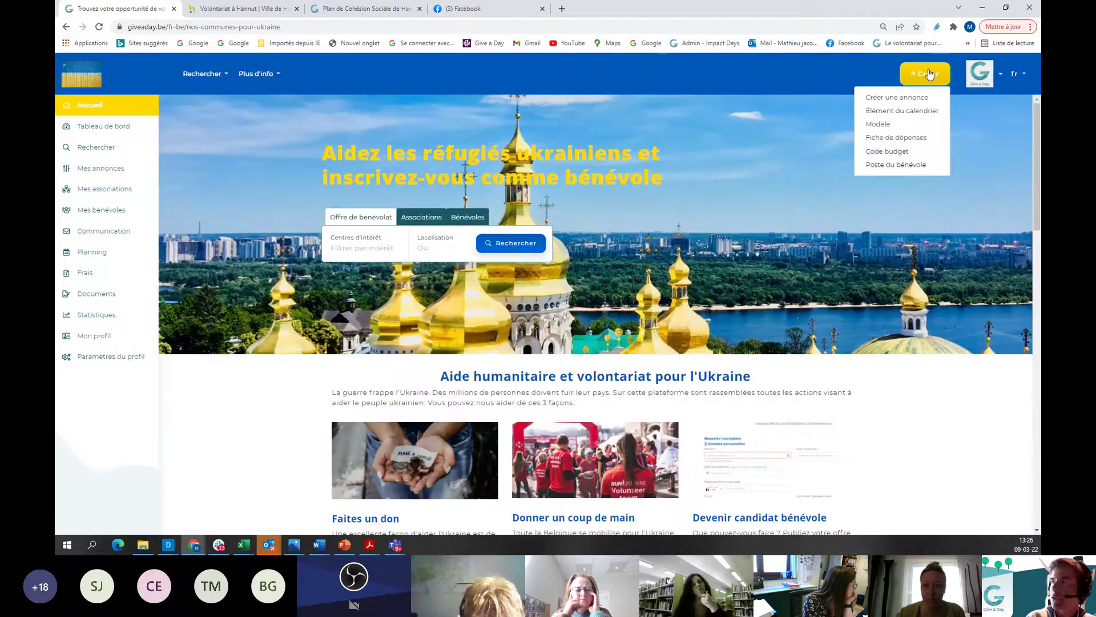
left_click(117, 168)
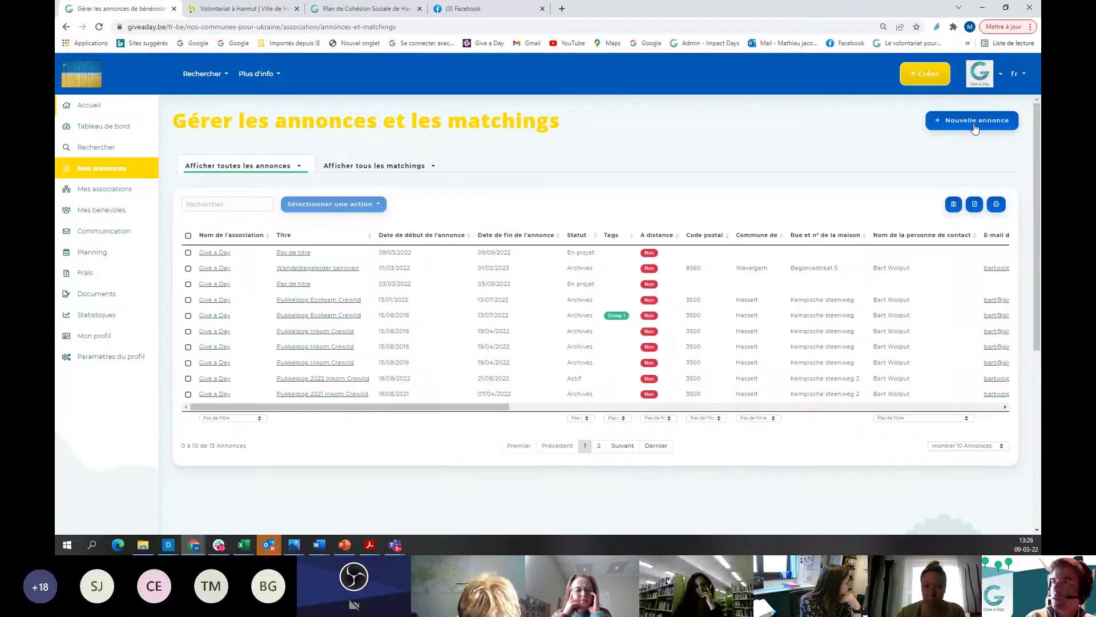
left_click(974, 122)
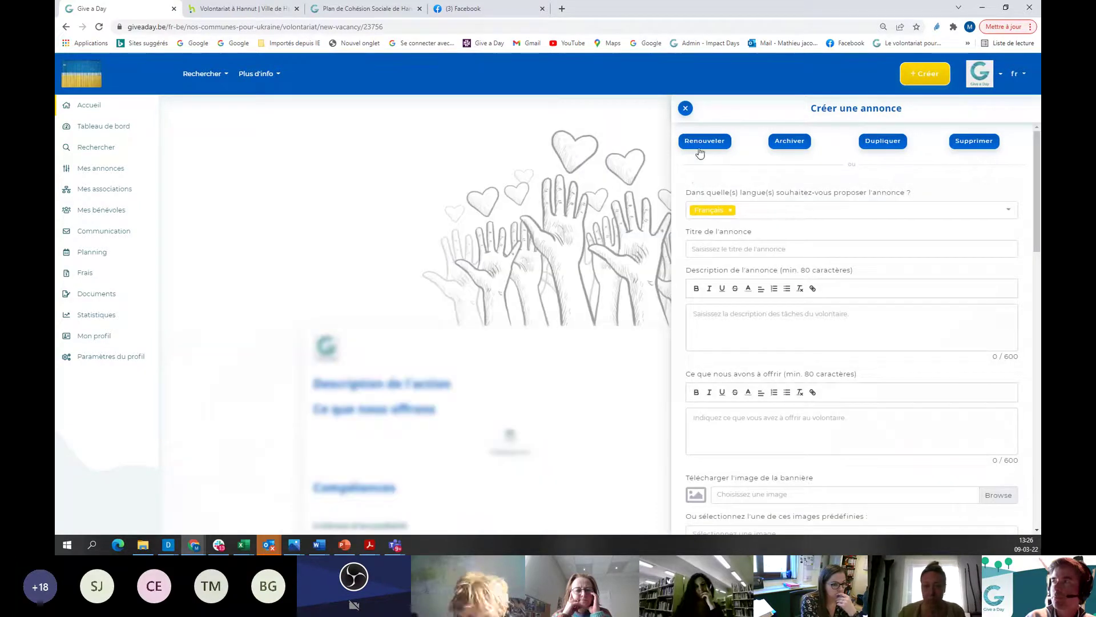
Examine the new announcement's language, title, description and "Ce que nous avons à offrir" fields
scroll(700, 153, "down", 1)
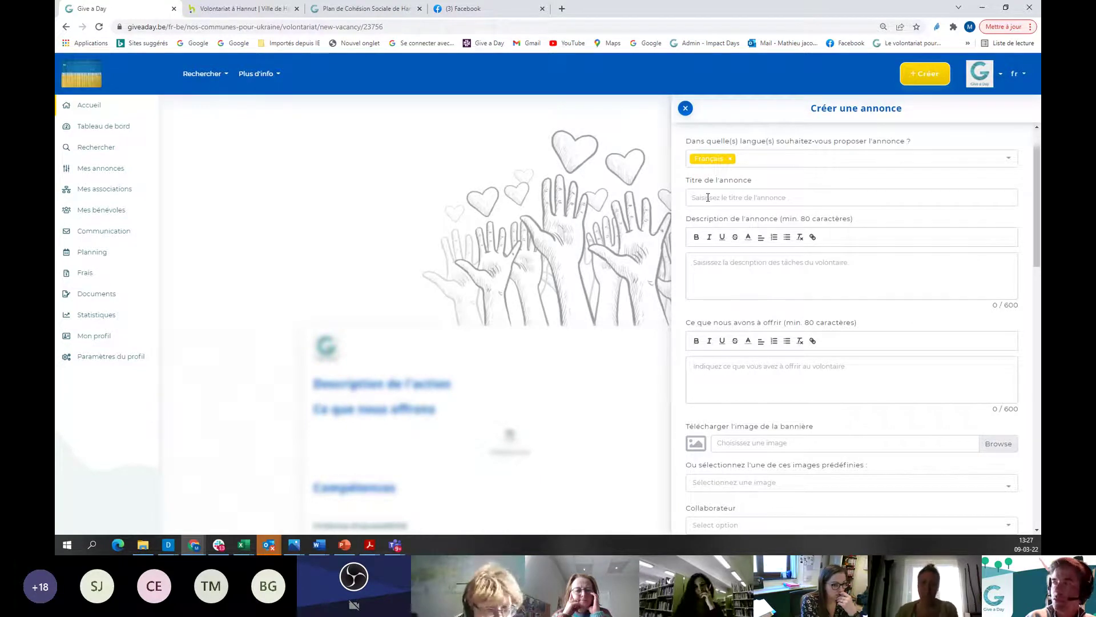
left_click(708, 197)
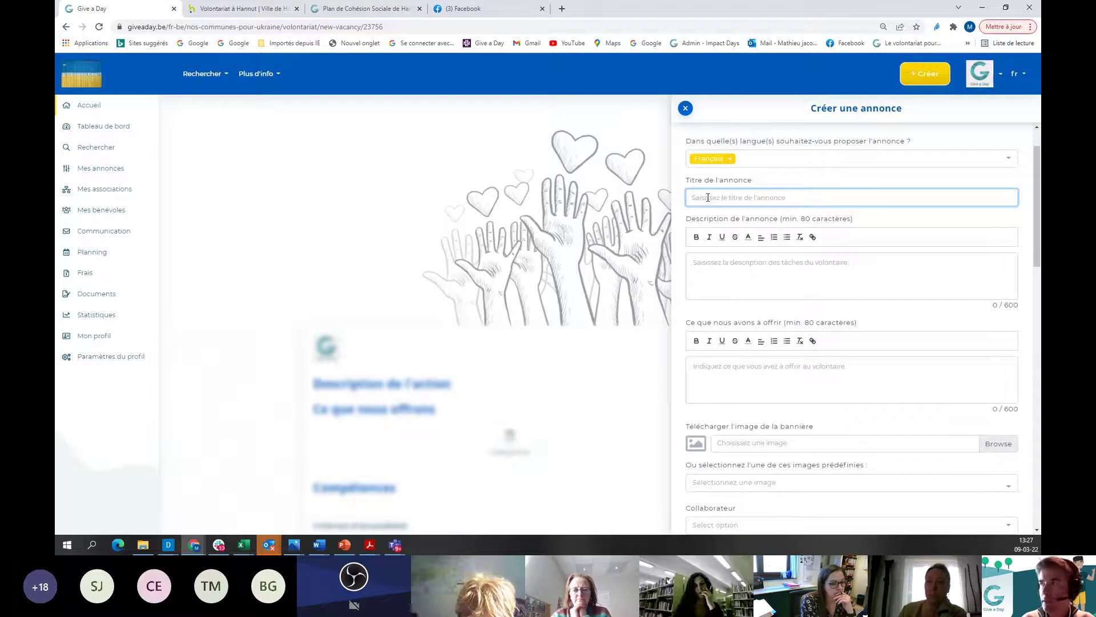
left_click(726, 269)
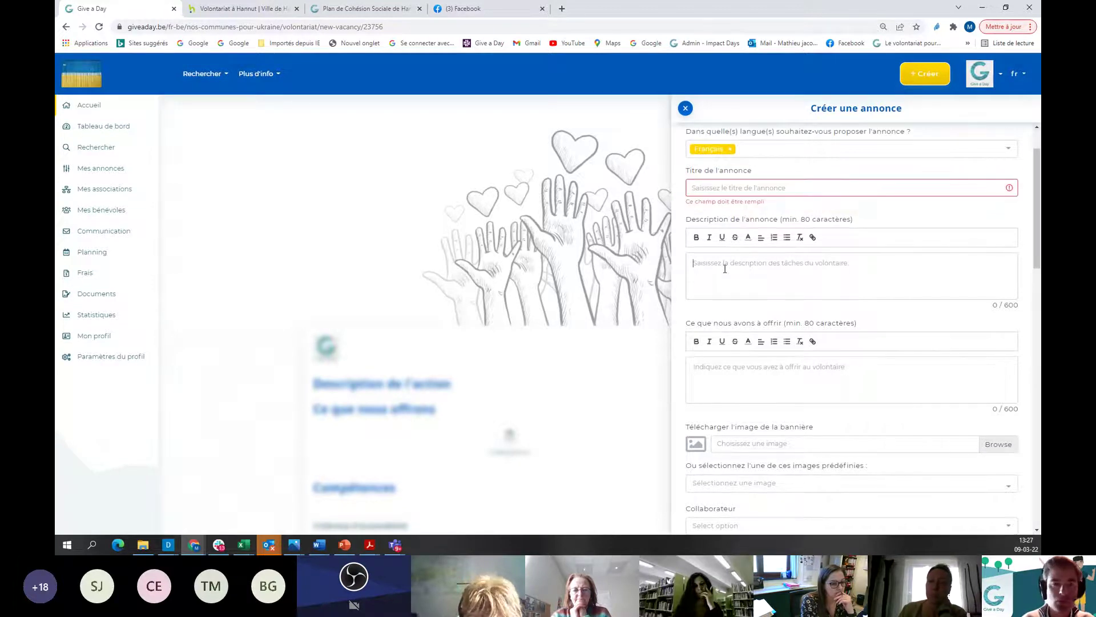
scroll(728, 263, "down", 3)
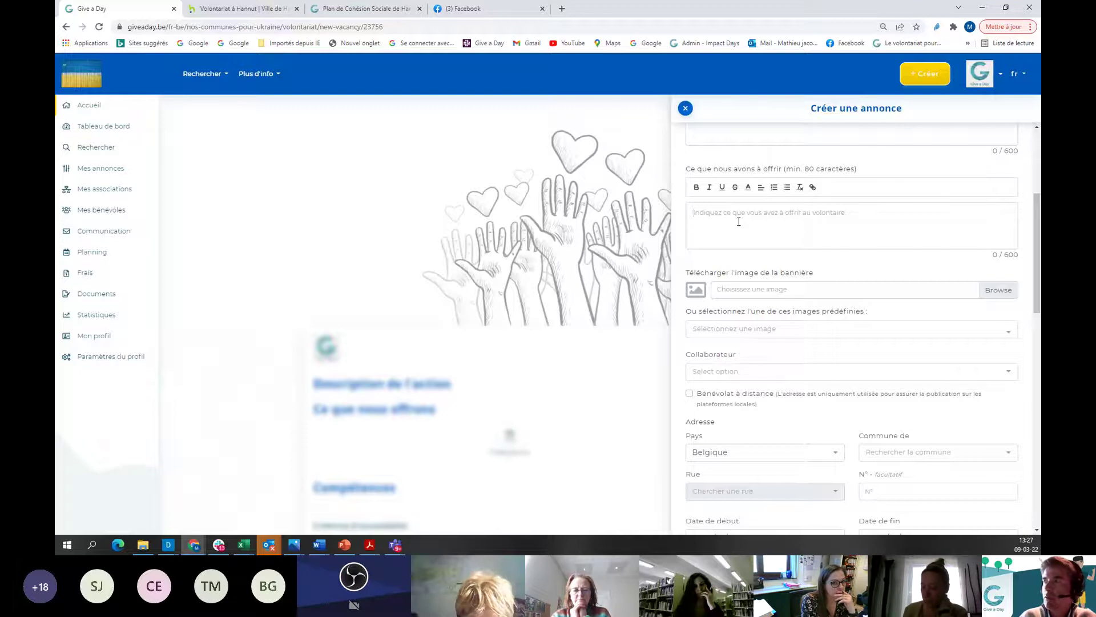
left_click(739, 222)
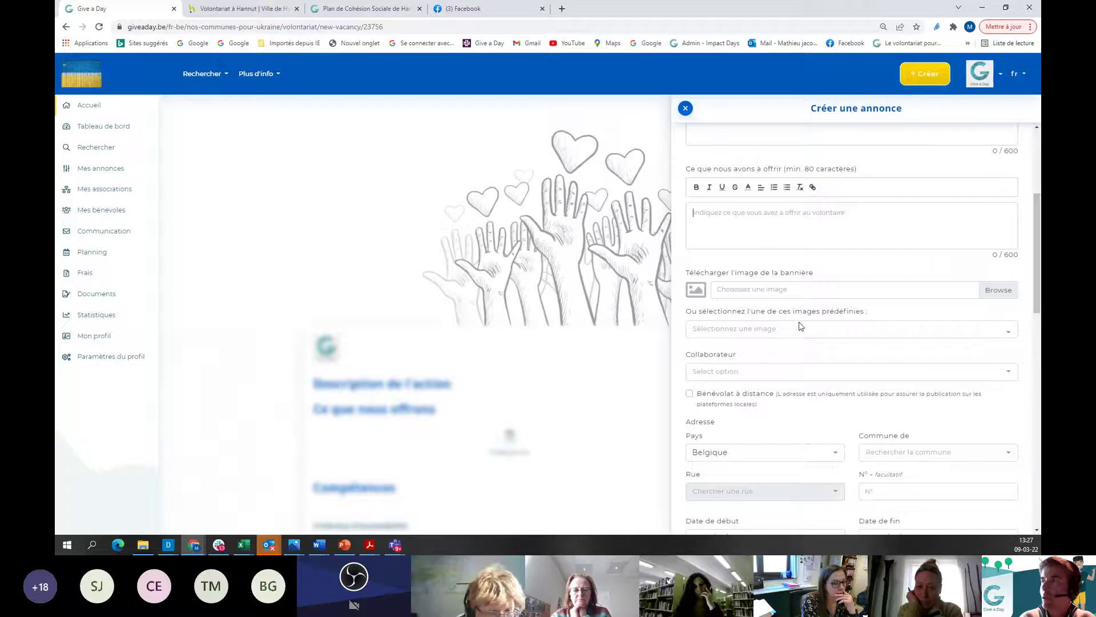
Select the predefined Ukrainian flag image as the announcement's banner, and deselect it again
scroll(813, 288, "down", 1)
left_click(815, 278)
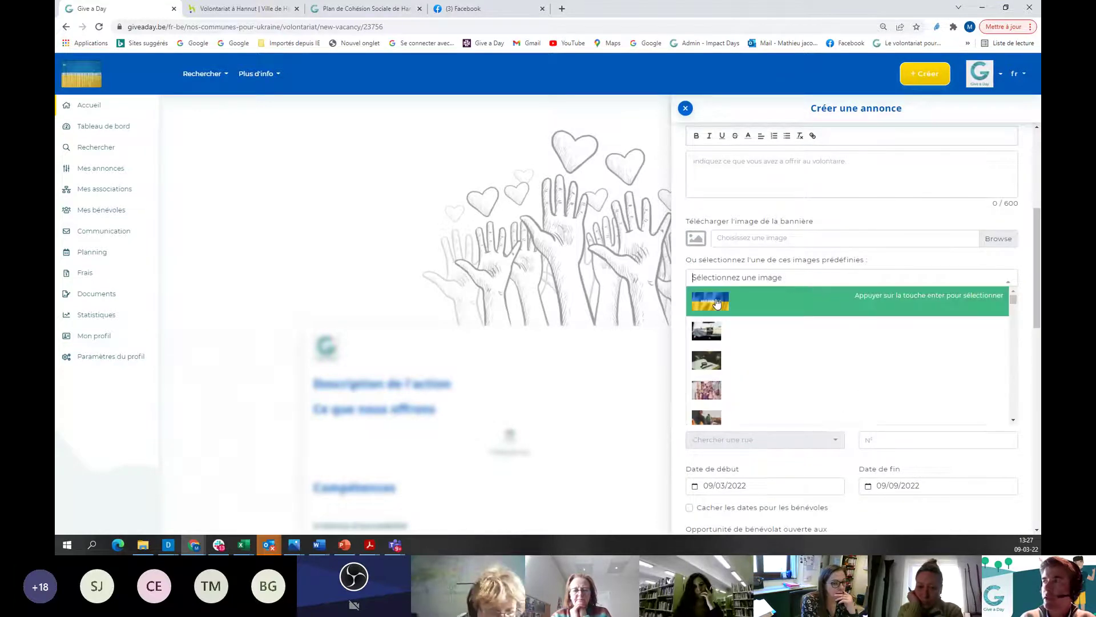
left_click(718, 302)
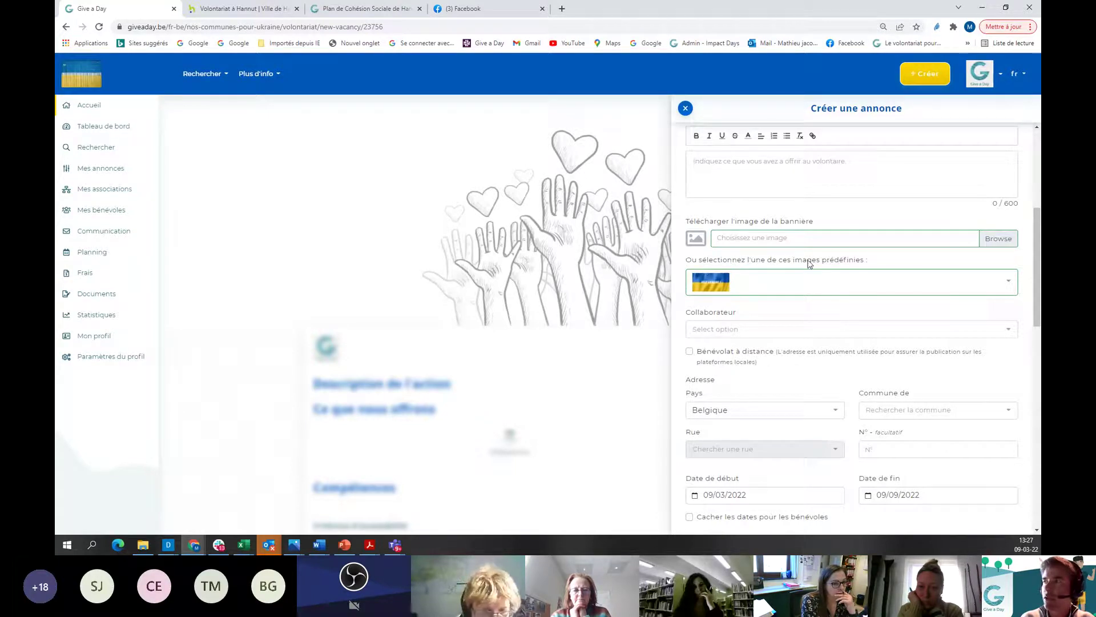
left_click(805, 283)
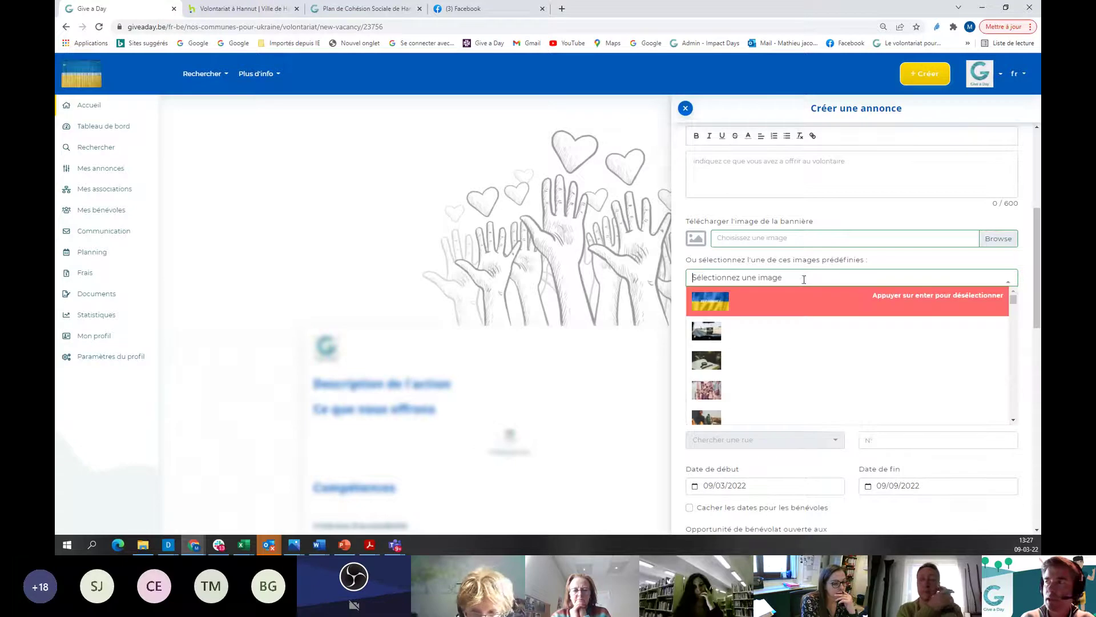
left_click(710, 303)
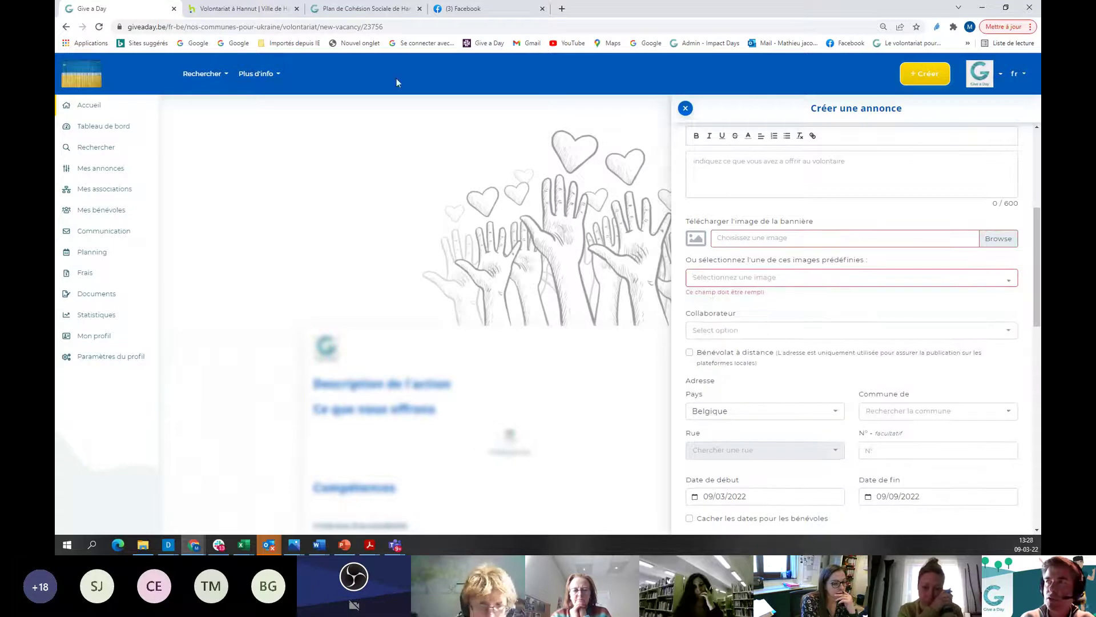
Replace the Hannut "Solidarité Ukrainienne" announcement page with the nos-communes-pour-ukraine home page
left_click(370, 8)
left_click_drag(237, 27, 343, 43)
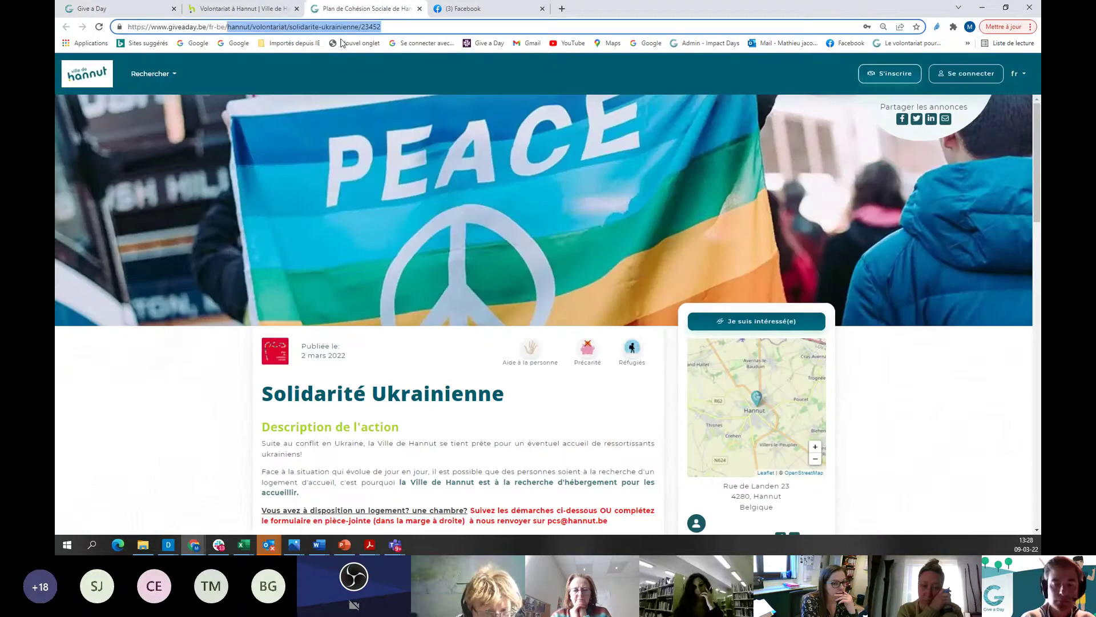
type("oq")
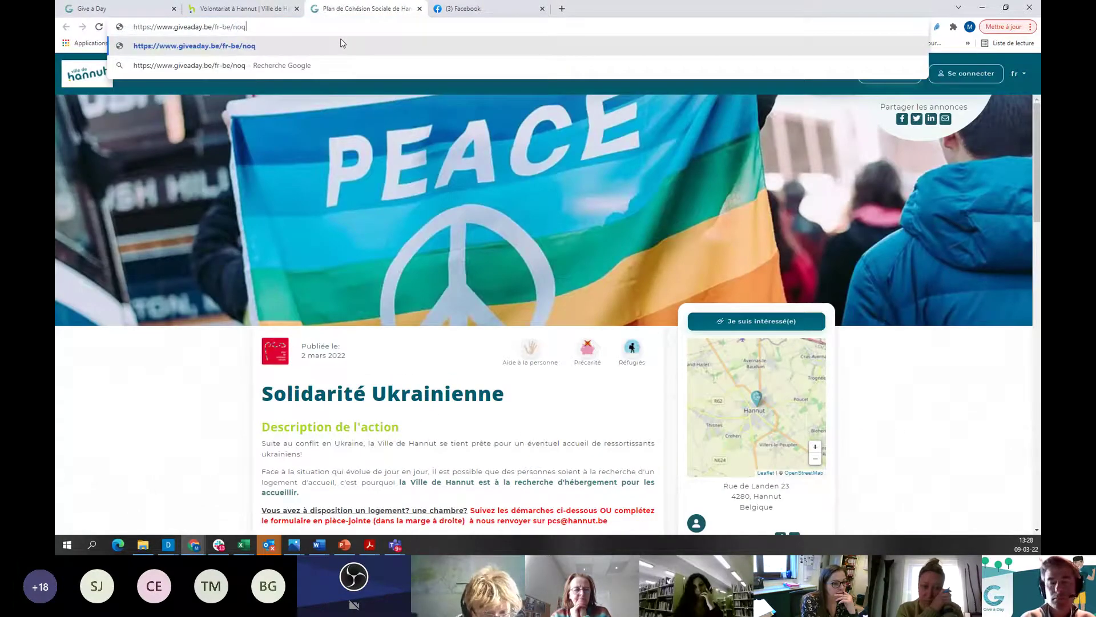
key("BackSpace")
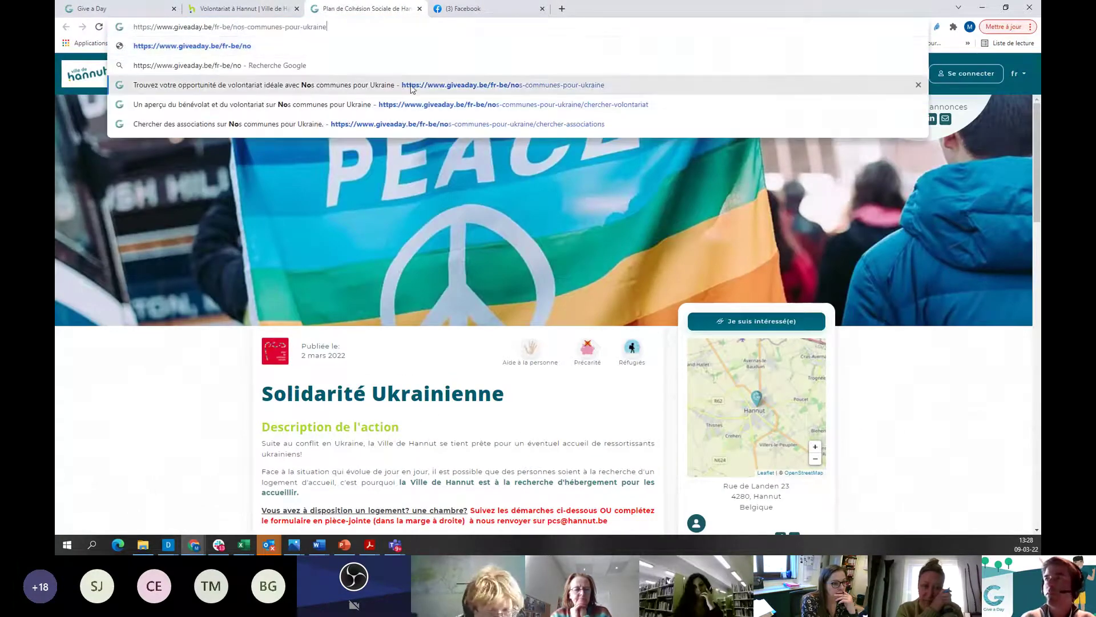
left_click(406, 86)
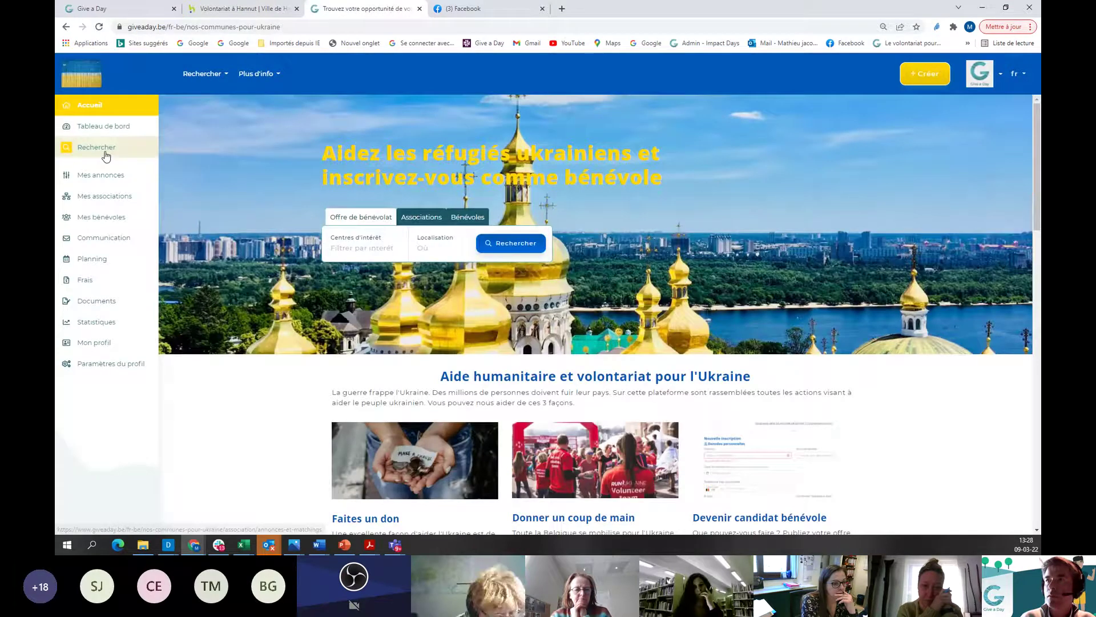
Examine the published volunteering announcements in the Bénévolat search listings, and close the Facebook page
left_click(103, 148)
left_click(112, 167)
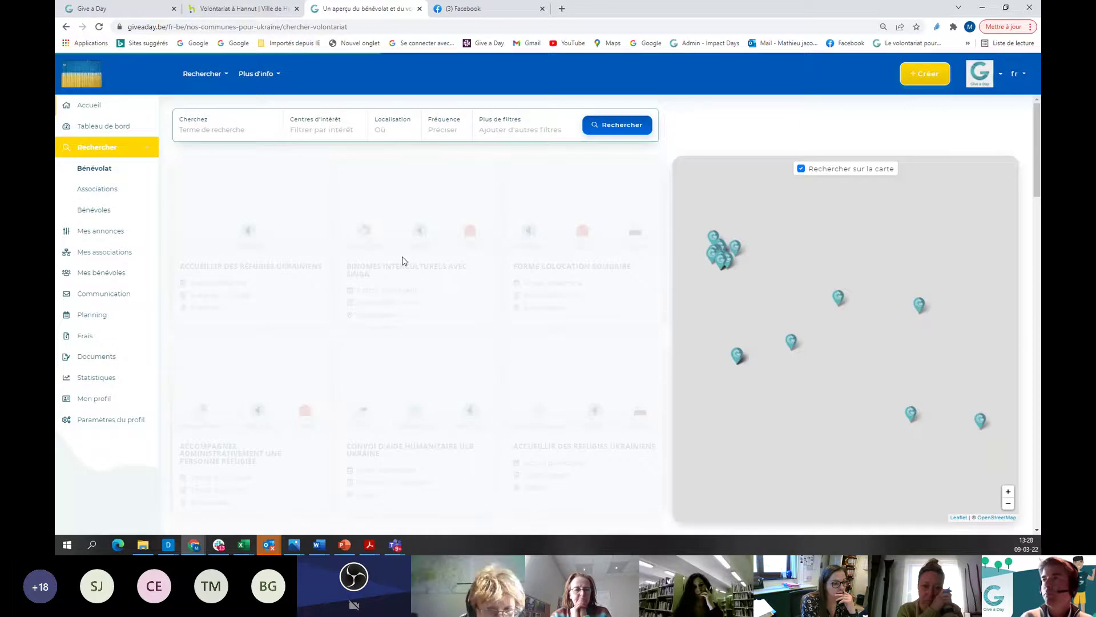
scroll(586, 355, "down", 2)
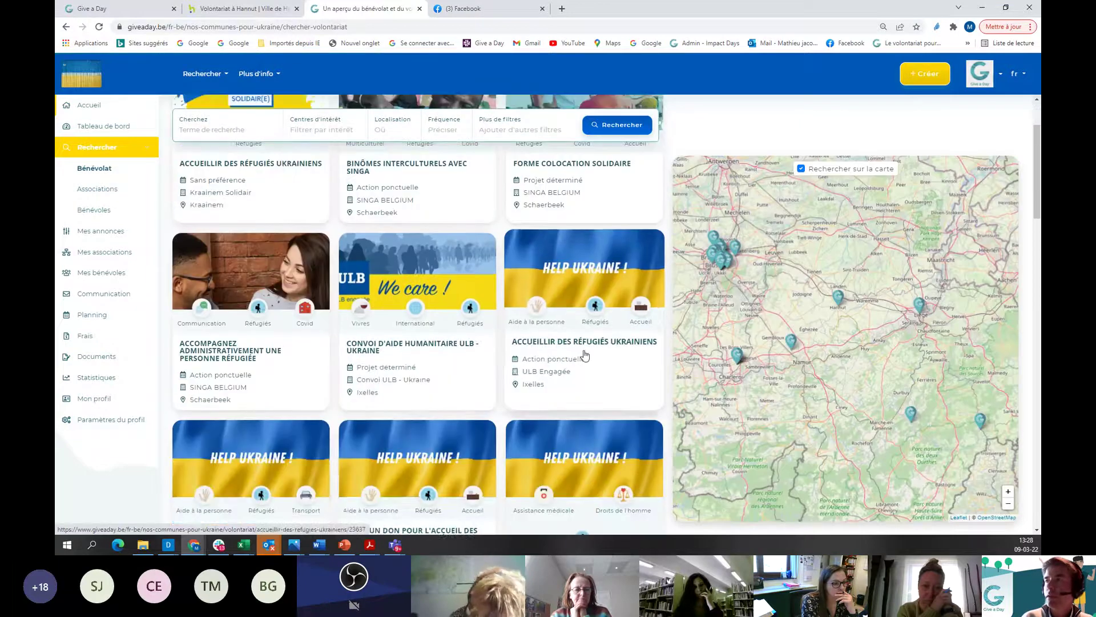
scroll(434, 285, "down", 1)
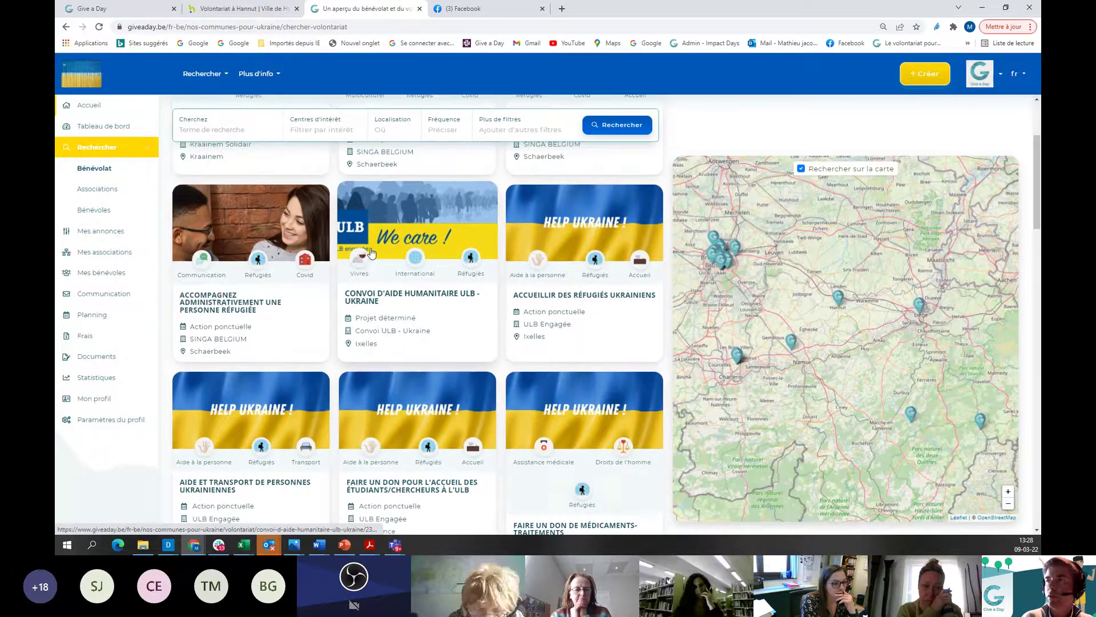
scroll(370, 252, "up", 3)
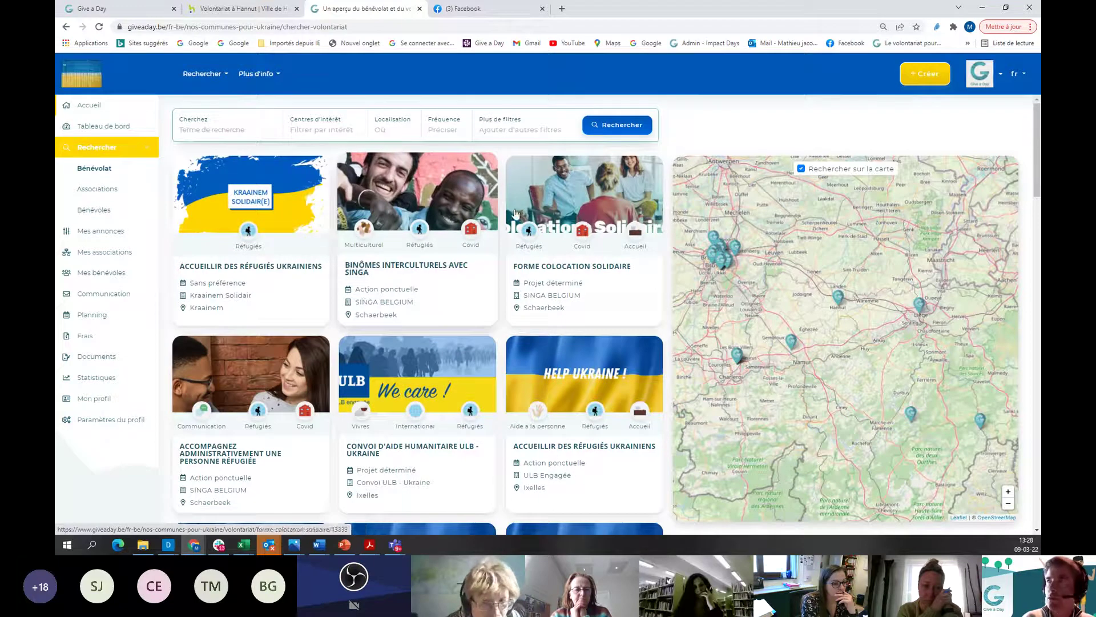
left_click(542, 9)
Return to the new announcement form, choose the predefined Ukrainian flag image as banner, and assign a collaborator
left_click(102, 9)
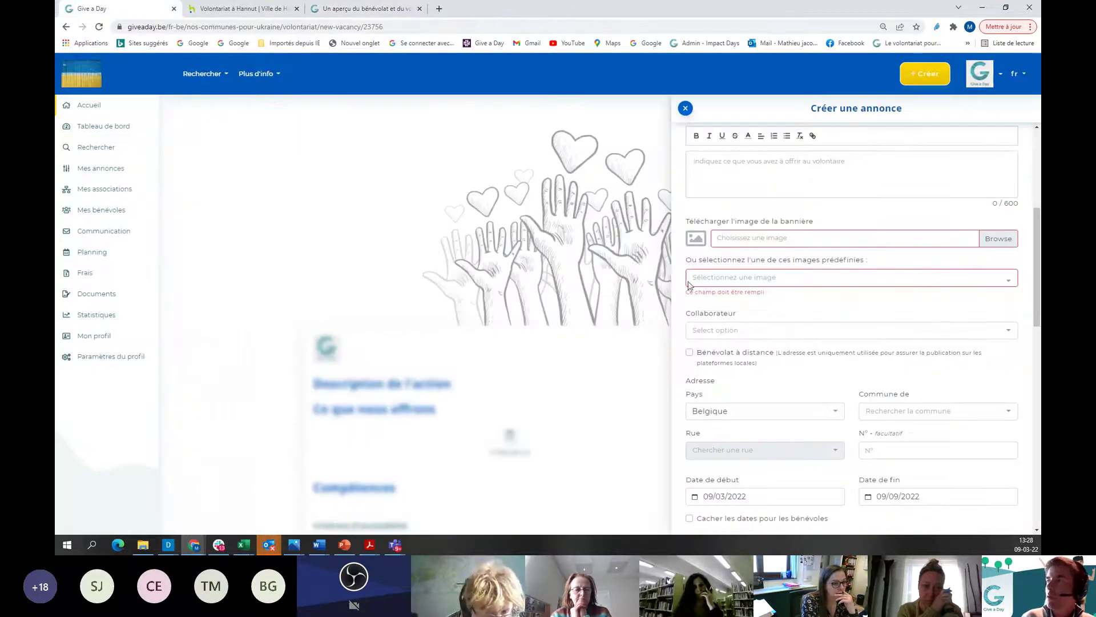
left_click(740, 280)
left_click(725, 303)
scroll(725, 313, "down", 2)
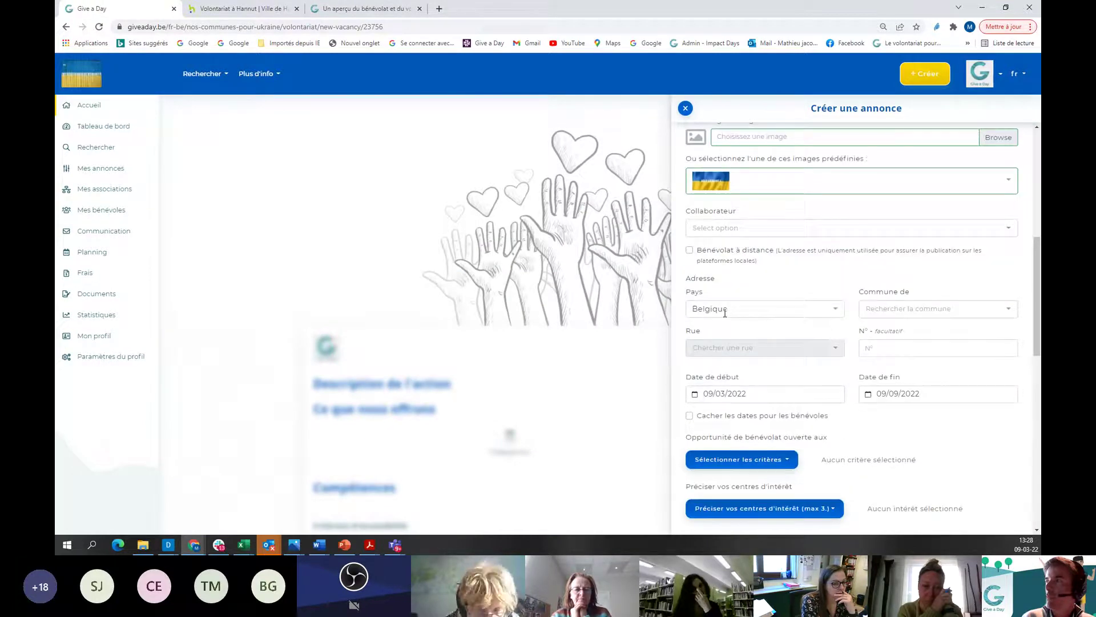
left_click(740, 231)
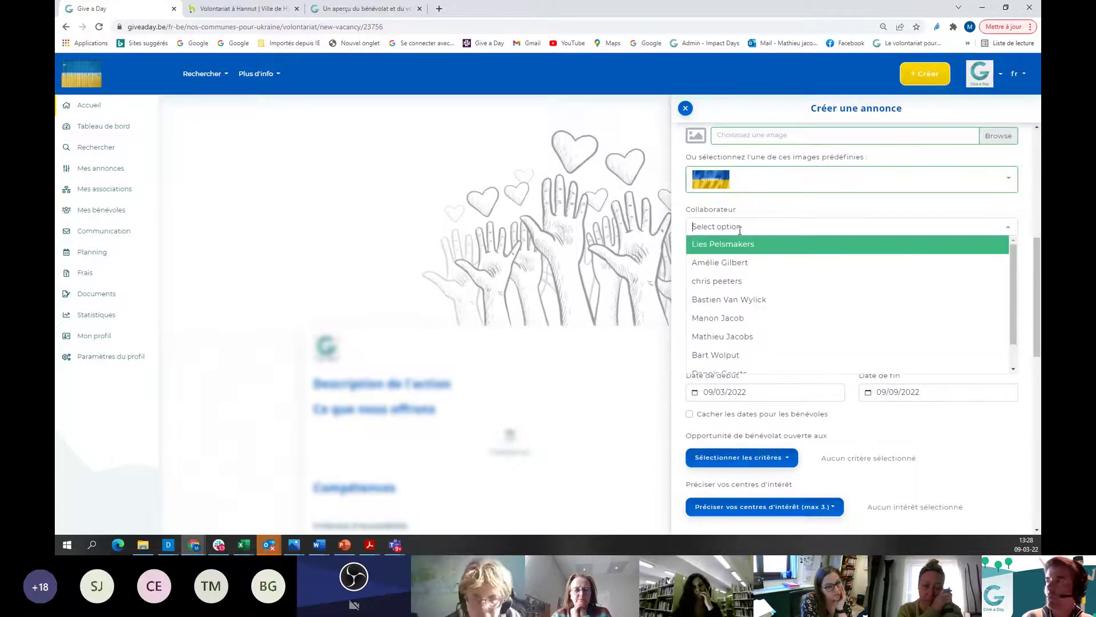
left_click(740, 336)
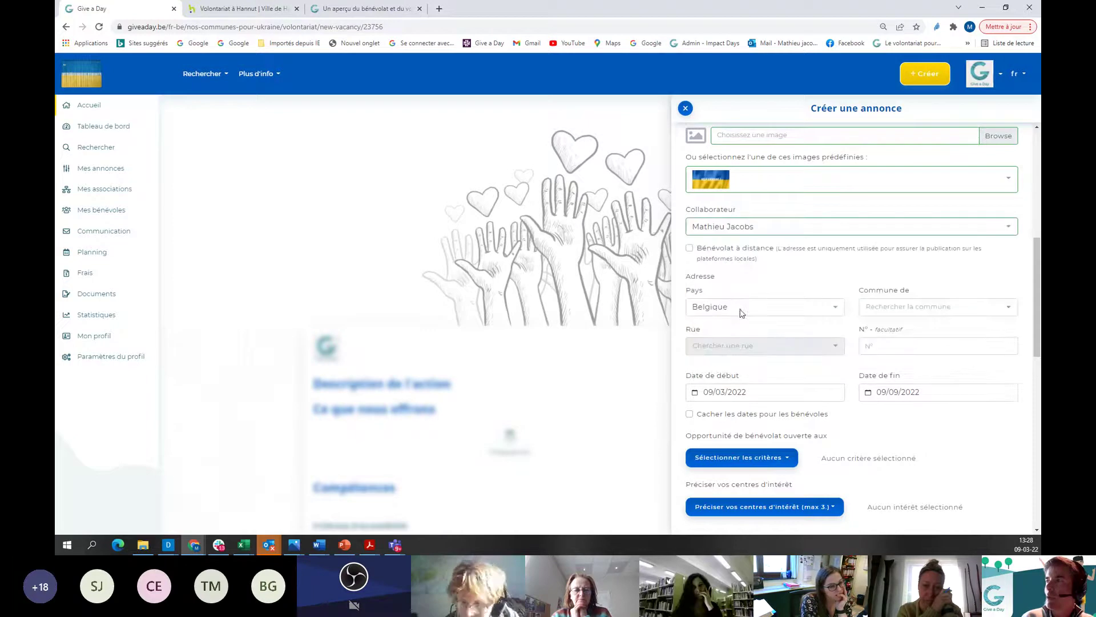
Examine the announcement's address and date fields and the "Opportunité de bénévolat ouverte aux" criteria
scroll(742, 308, "down", 1)
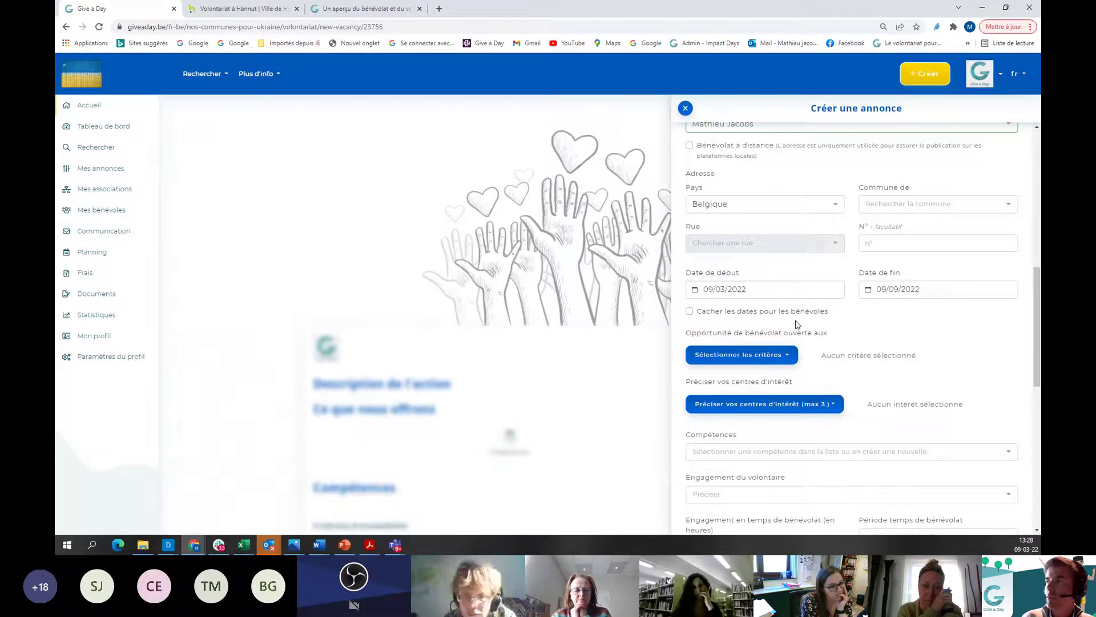
scroll(797, 300, "down", 1)
left_click(789, 308)
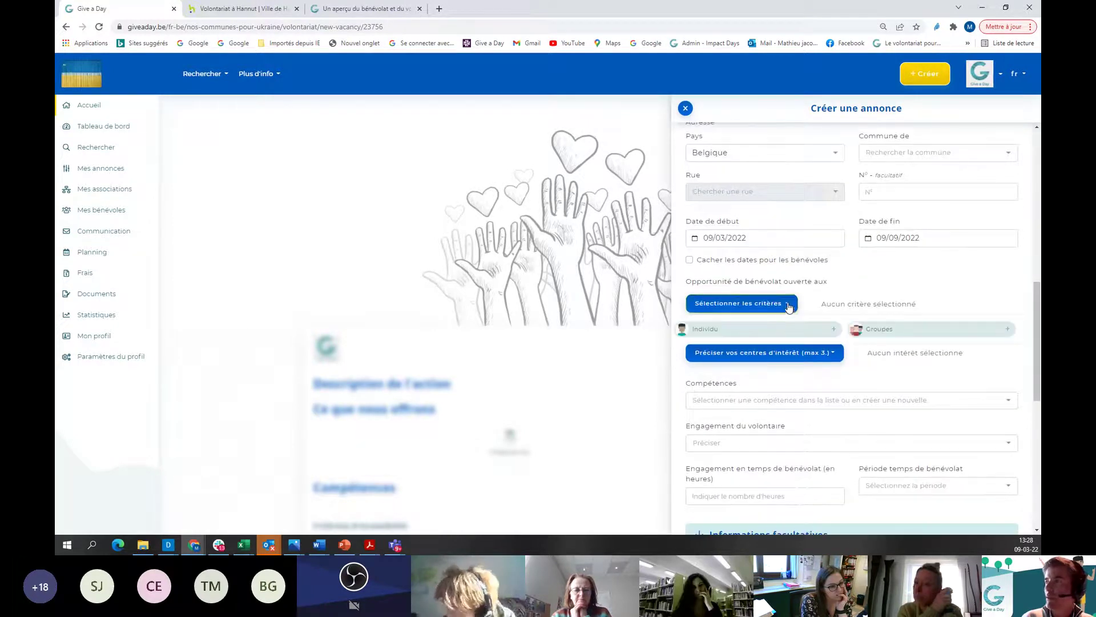
left_click(789, 308)
scroll(797, 279, "up", 3)
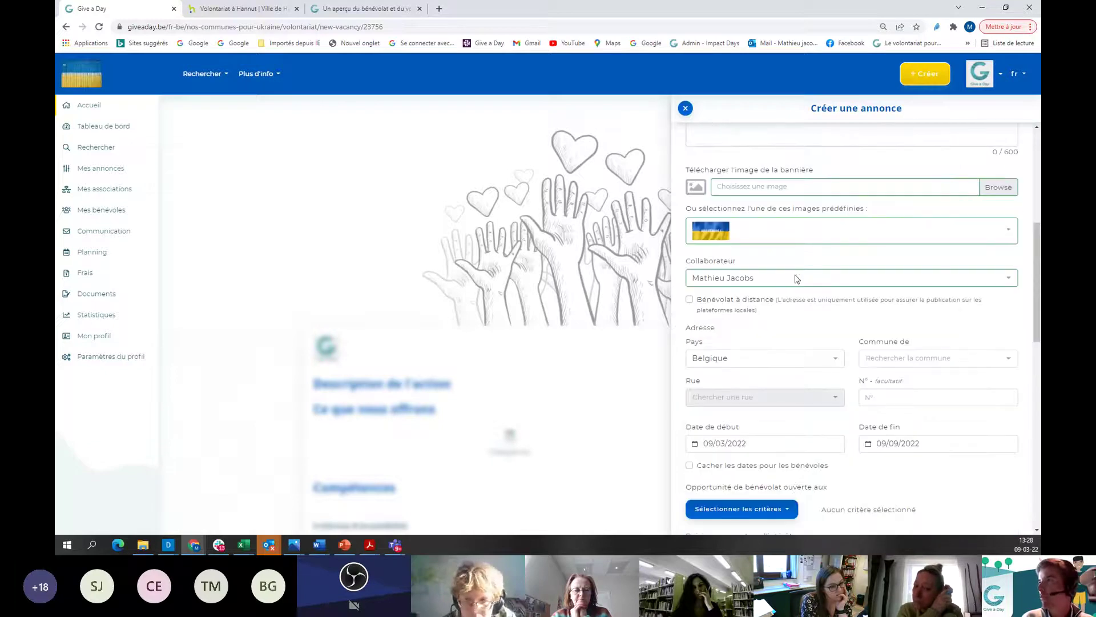
scroll(797, 279, "up", 3)
scroll(797, 278, "down", 4)
scroll(798, 278, "down", 3)
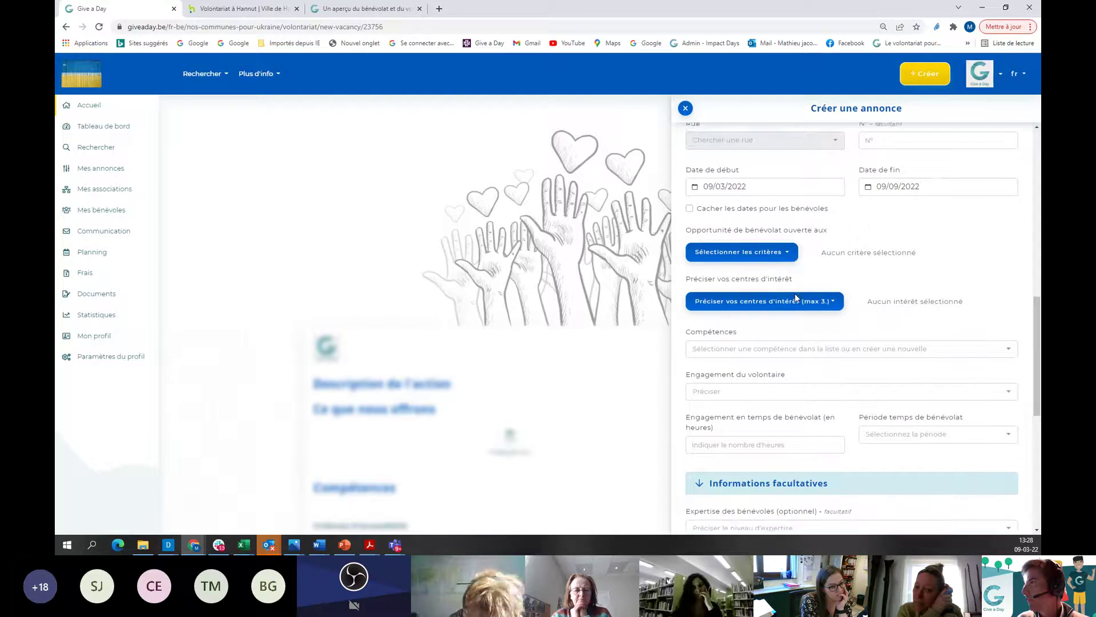
Set Réfugiés as the announcement's centre of interest
scroll(794, 274, "down", 1)
left_click(798, 254)
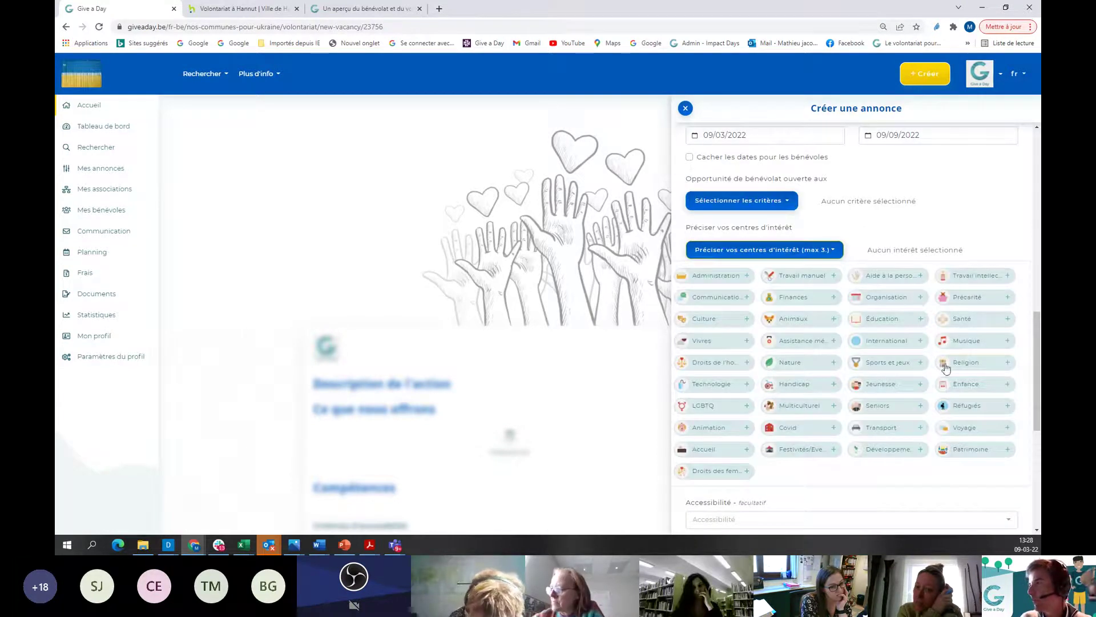
left_click(962, 407)
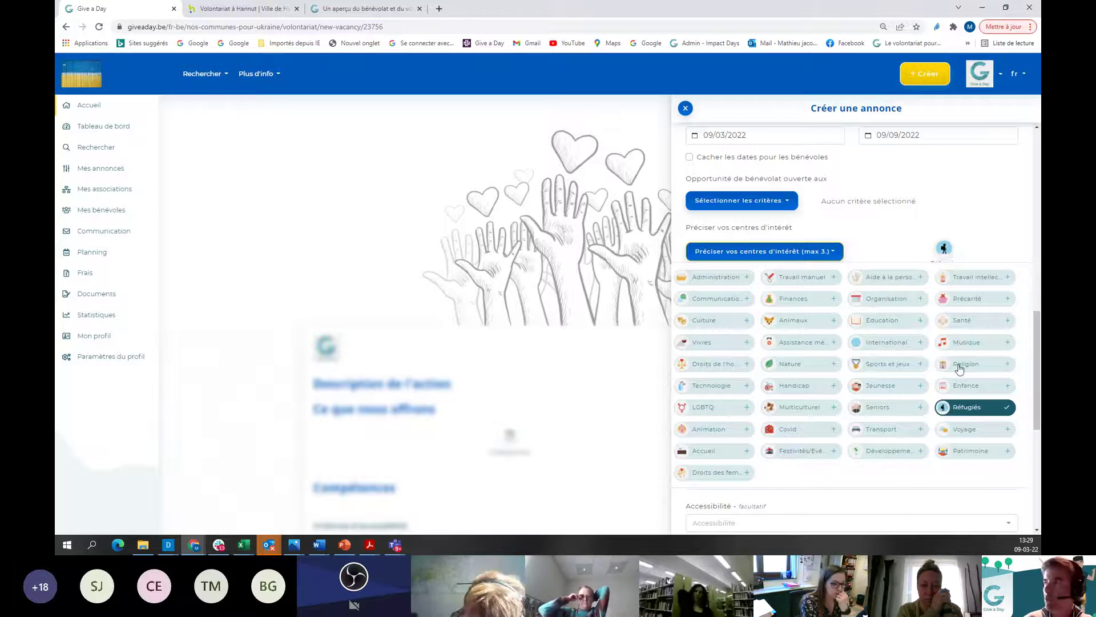
left_click(897, 257)
Browse the existing skills under Compétences and add the new skill "russophone" to the announcement
scroll(895, 261, "down", 1)
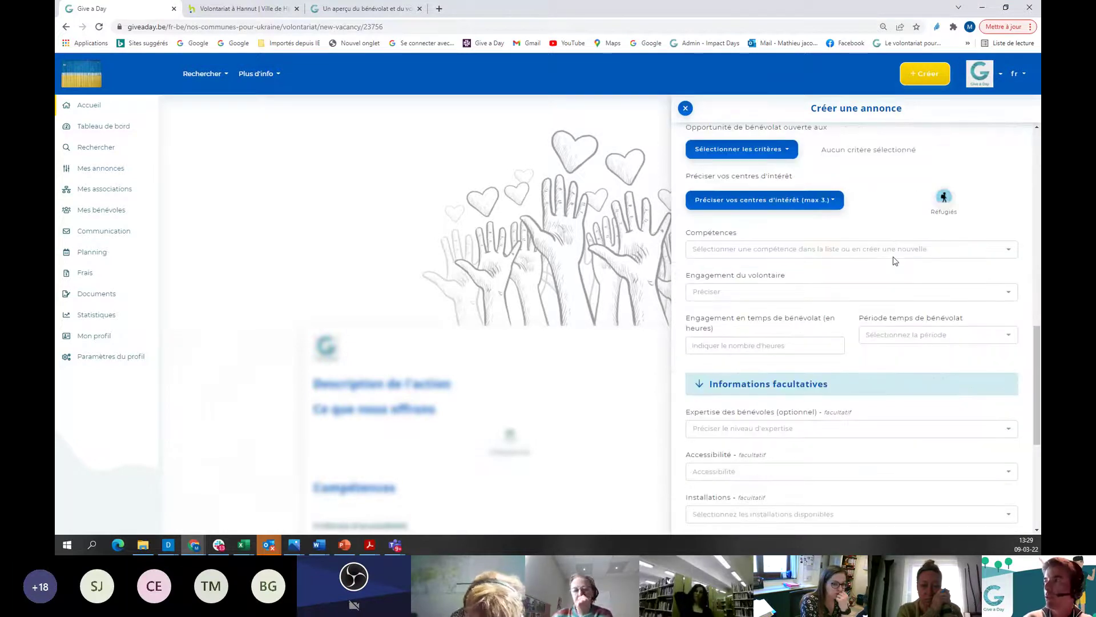
left_click(895, 251)
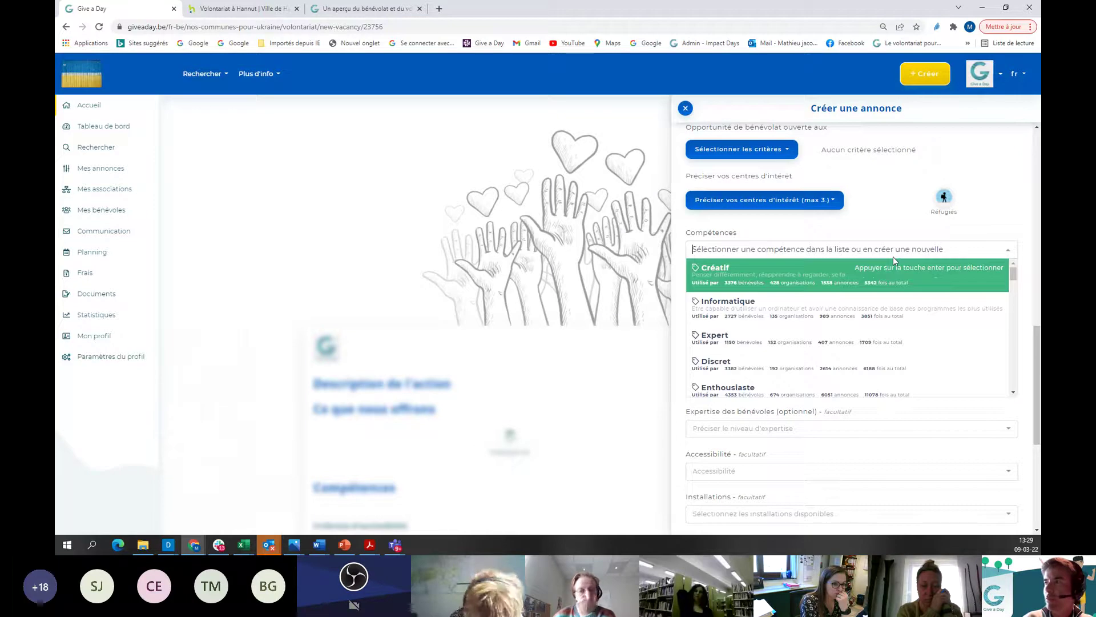
scroll(894, 280, "down", 5)
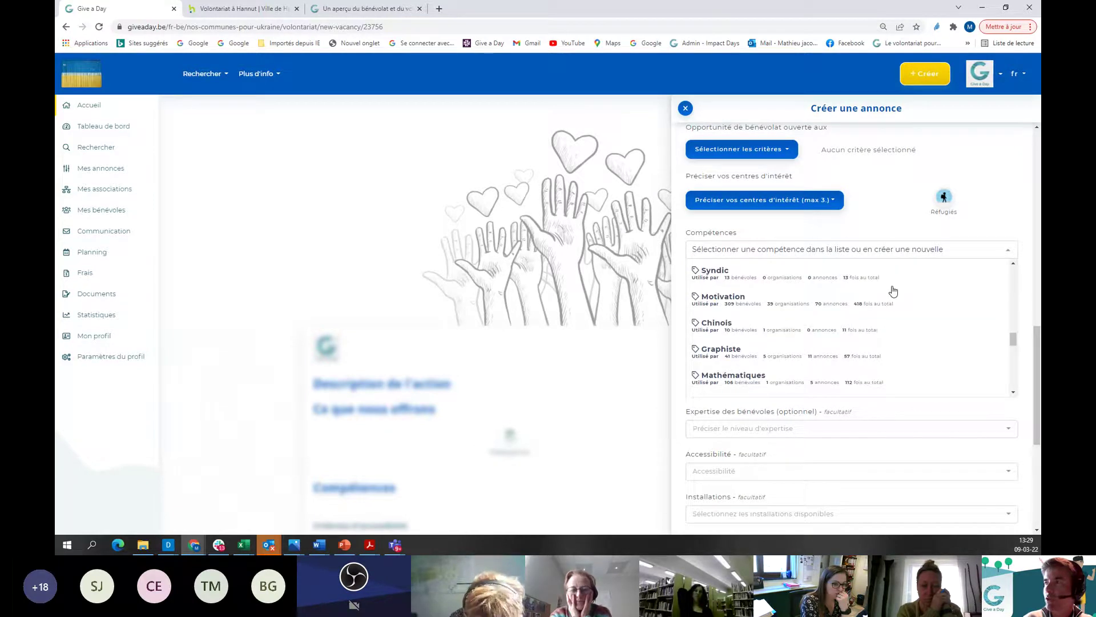
scroll(894, 292, "up", 3)
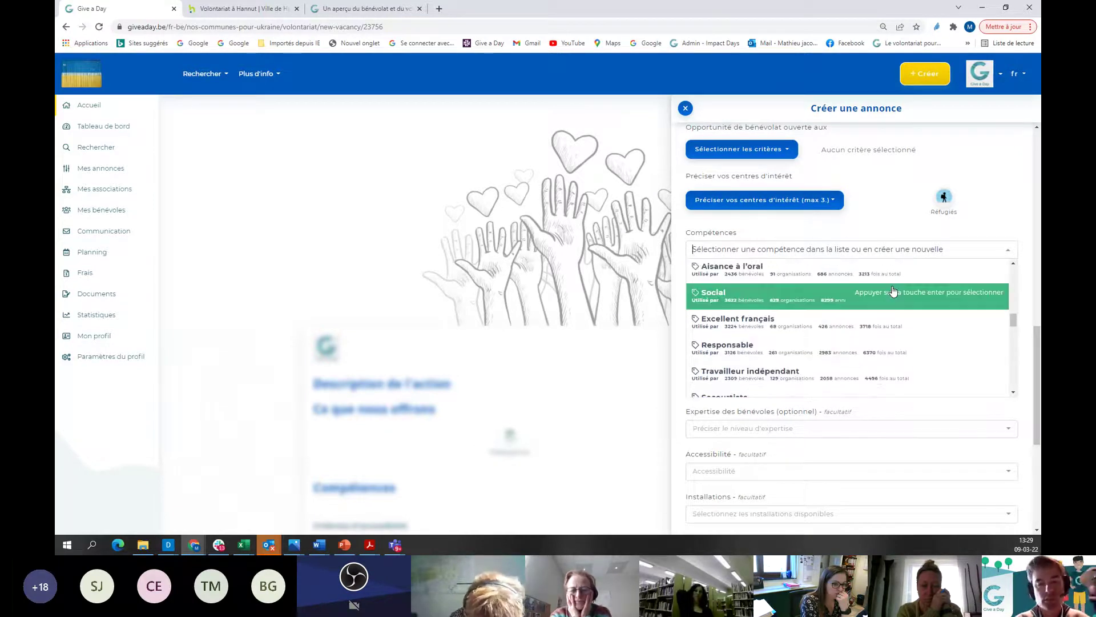
type("r")
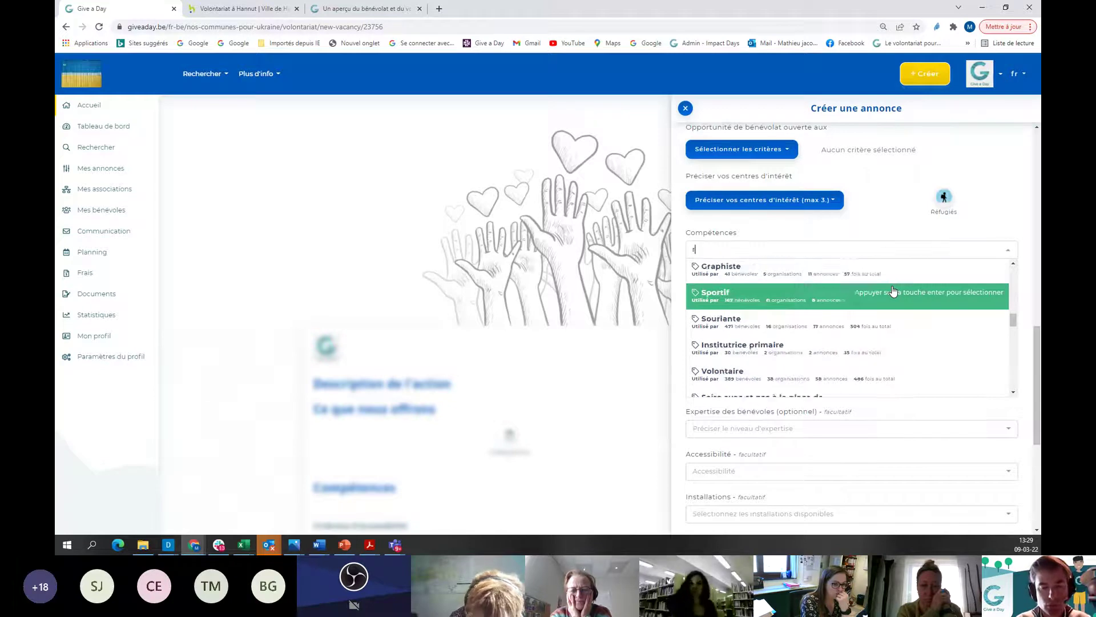
type("ussop")
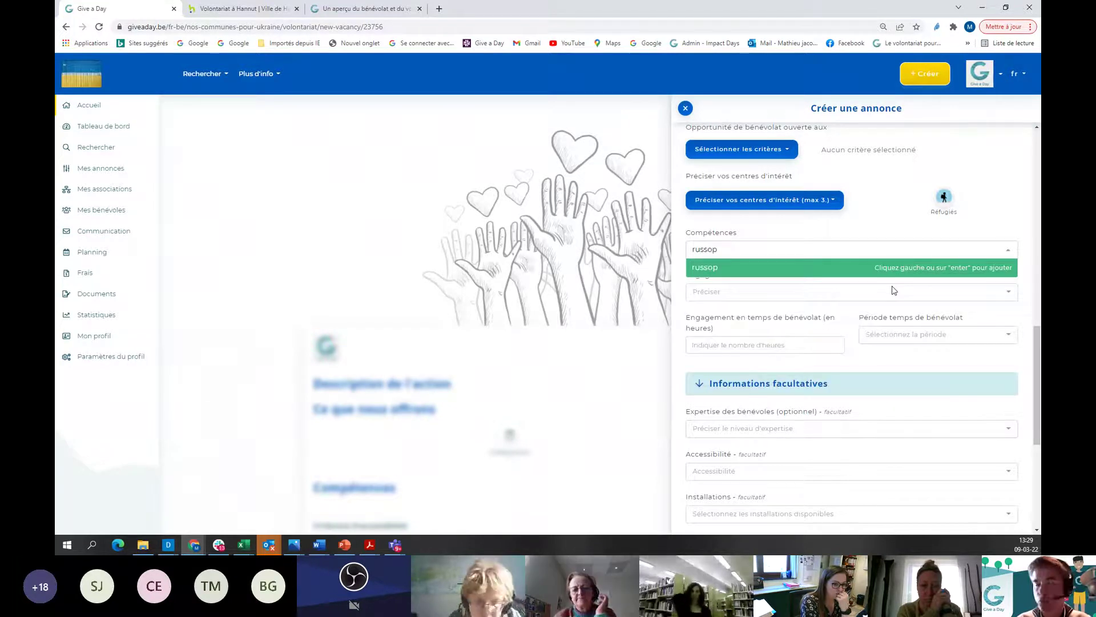
type("hone")
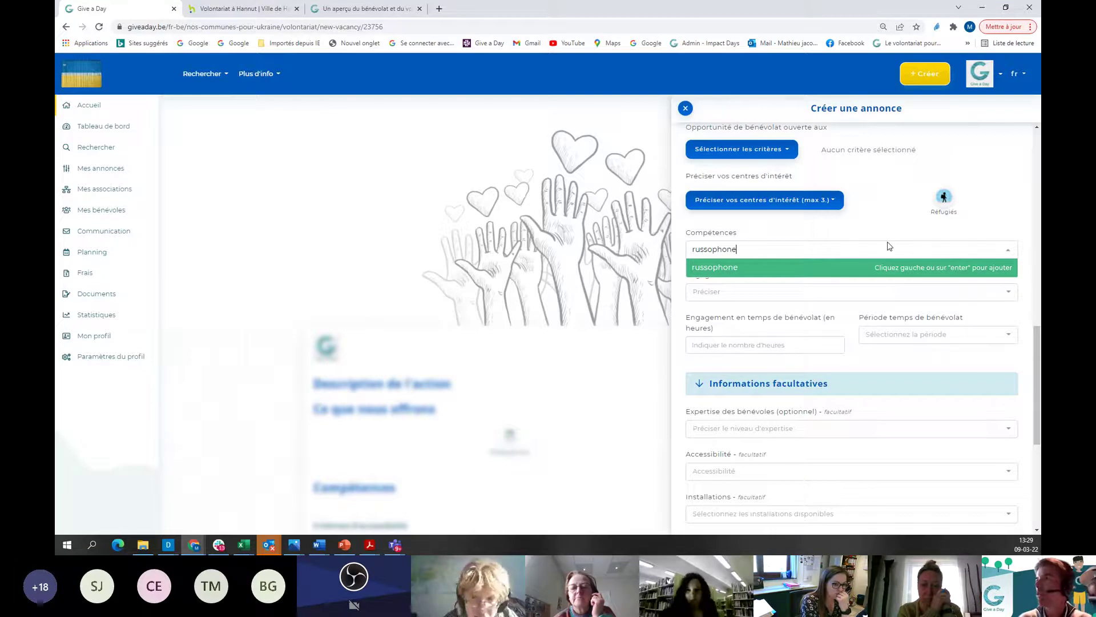
key("Return")
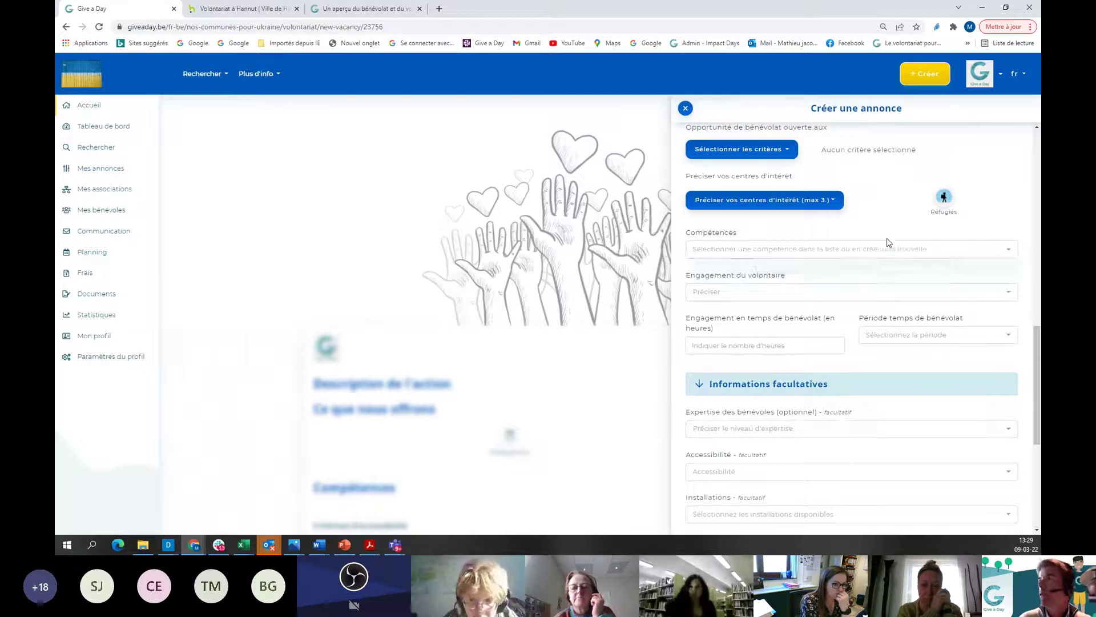
left_click(785, 249)
type("russophone")
left_click(735, 268)
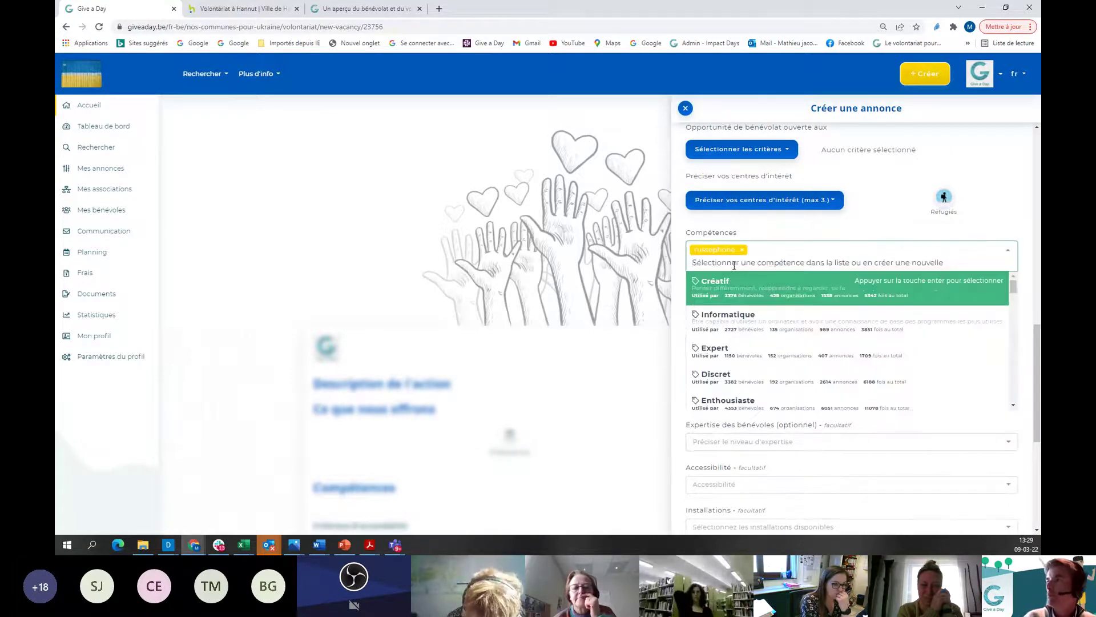
left_click(877, 201)
Examine the optional information fields of the announcement, including the Accessibilité options
scroll(877, 201, "down", 2)
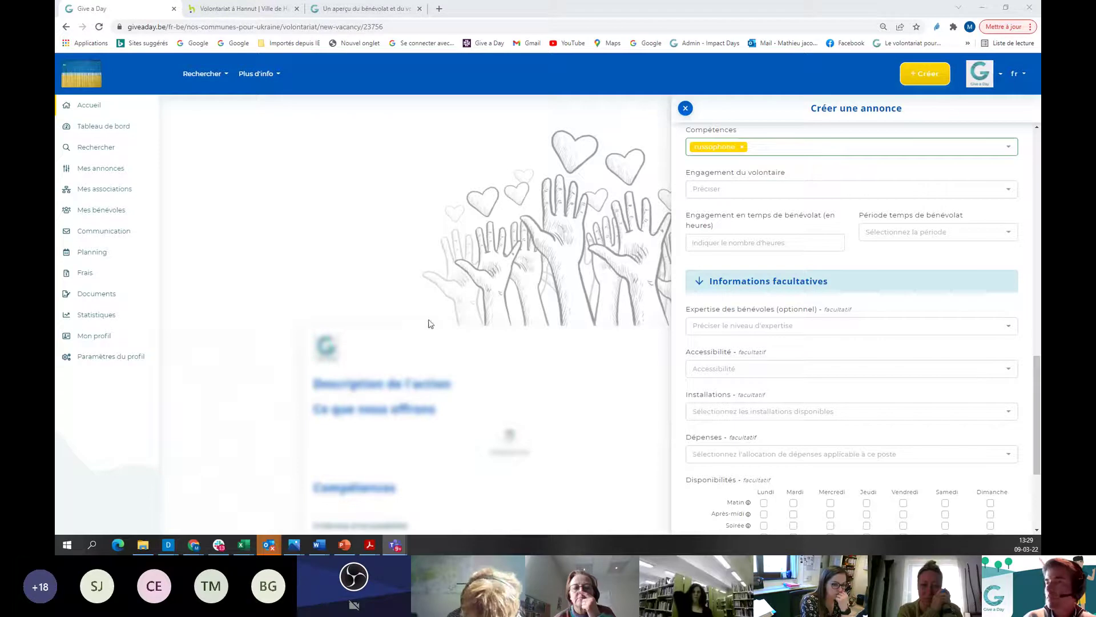
scroll(796, 254, "down", 2)
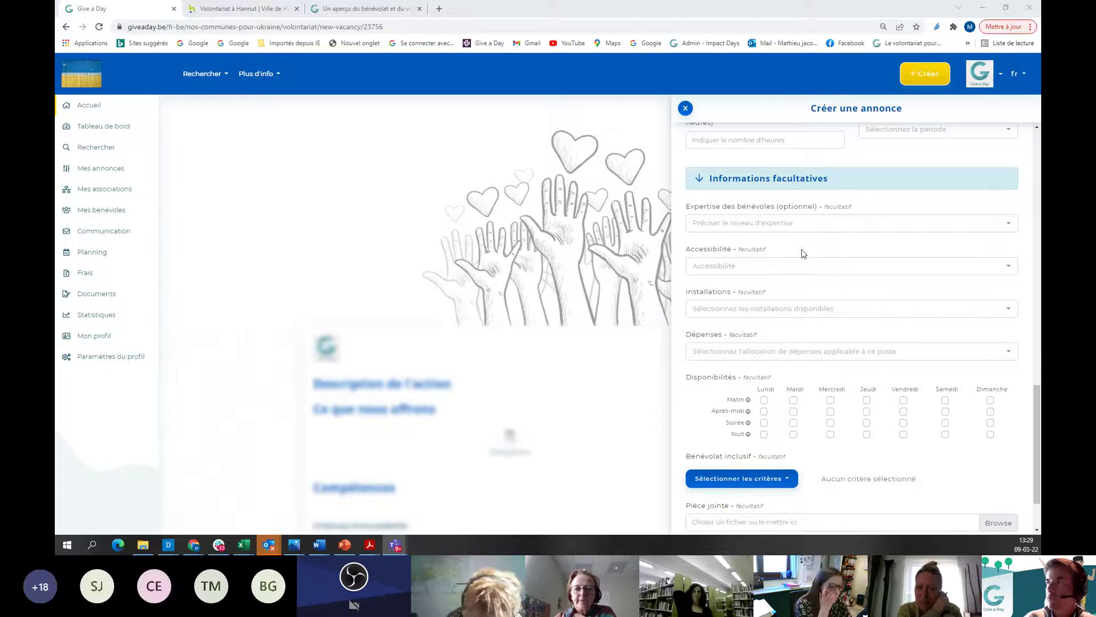
left_click(800, 272)
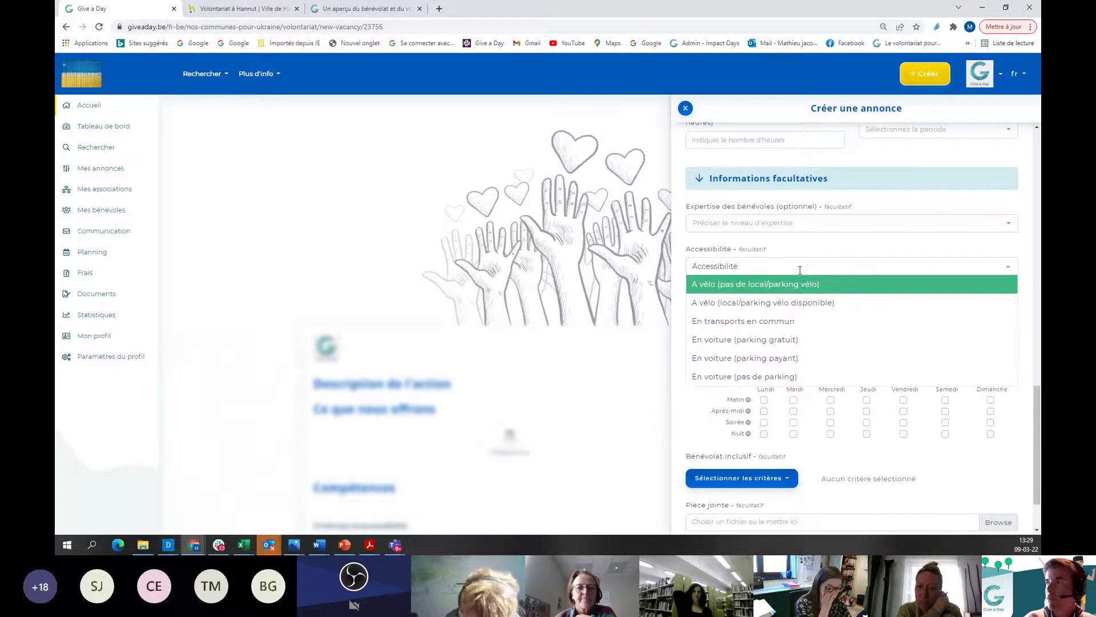
left_click(803, 264)
scroll(805, 257, "down", 2)
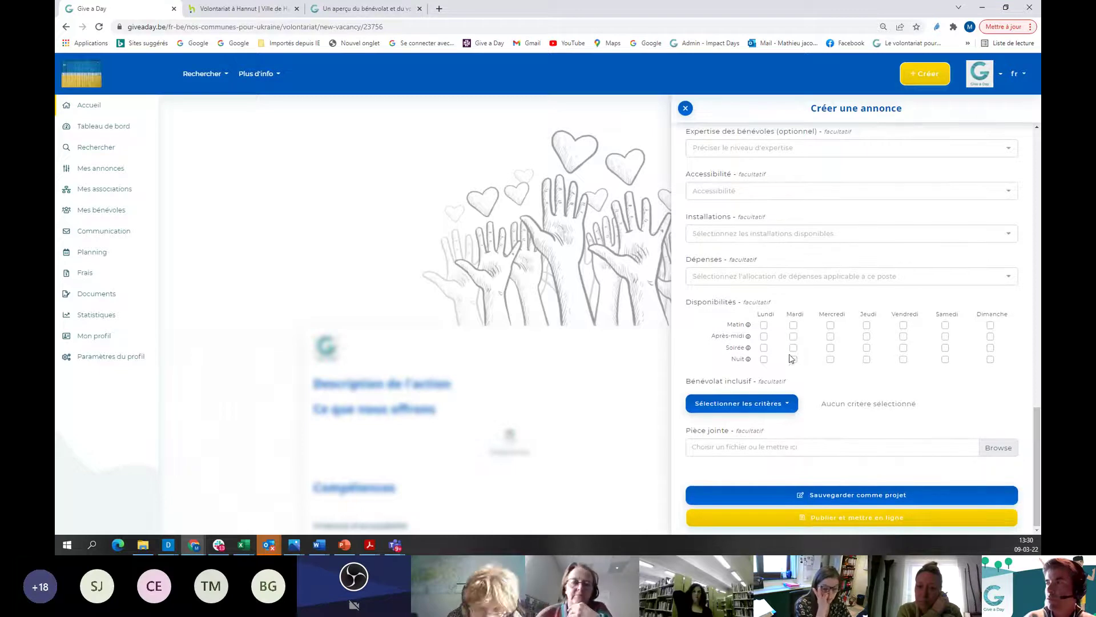
Select Casier judiciaire, PMR and De langue étrangère as the "Bénévolat inclusif" criteria, and try to publish the announcement
left_click(774, 405)
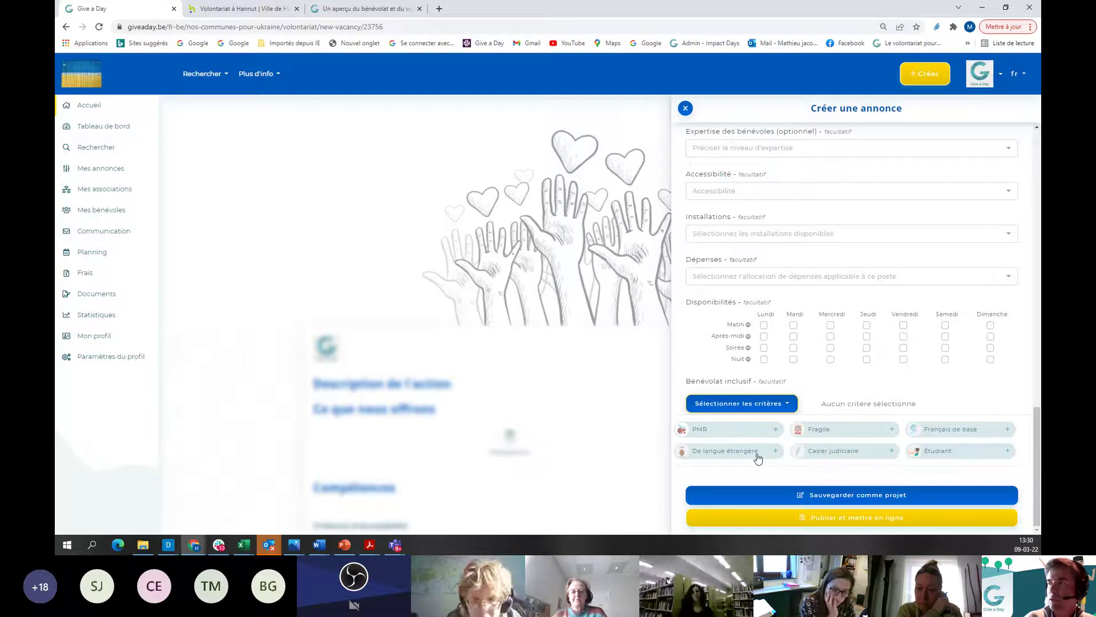
left_click(822, 451)
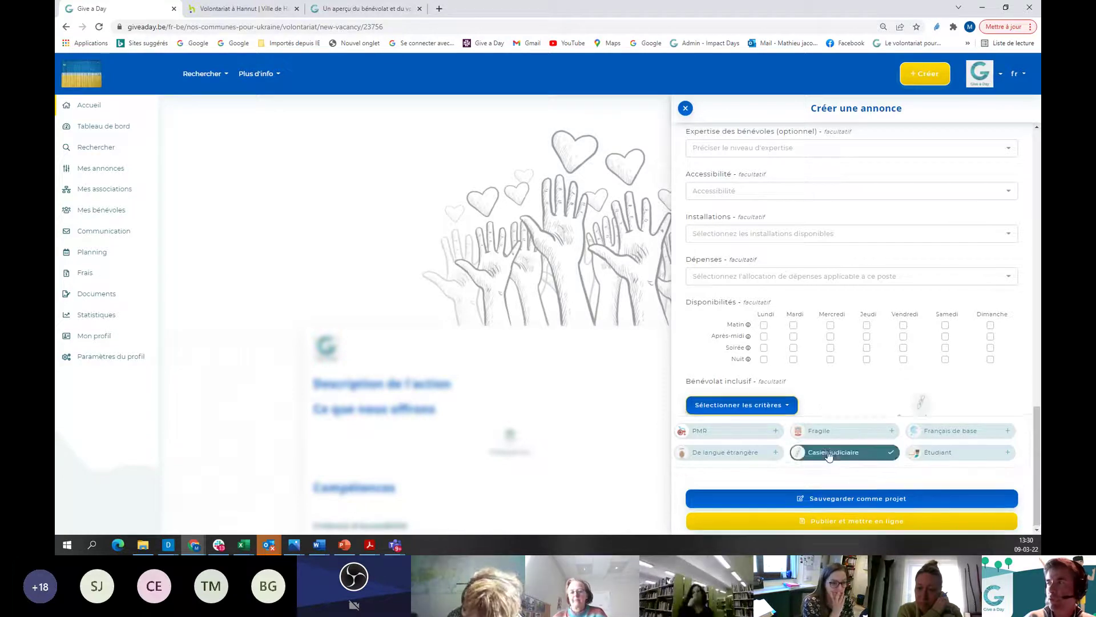
left_click(747, 429)
left_click(740, 453)
left_click(838, 390)
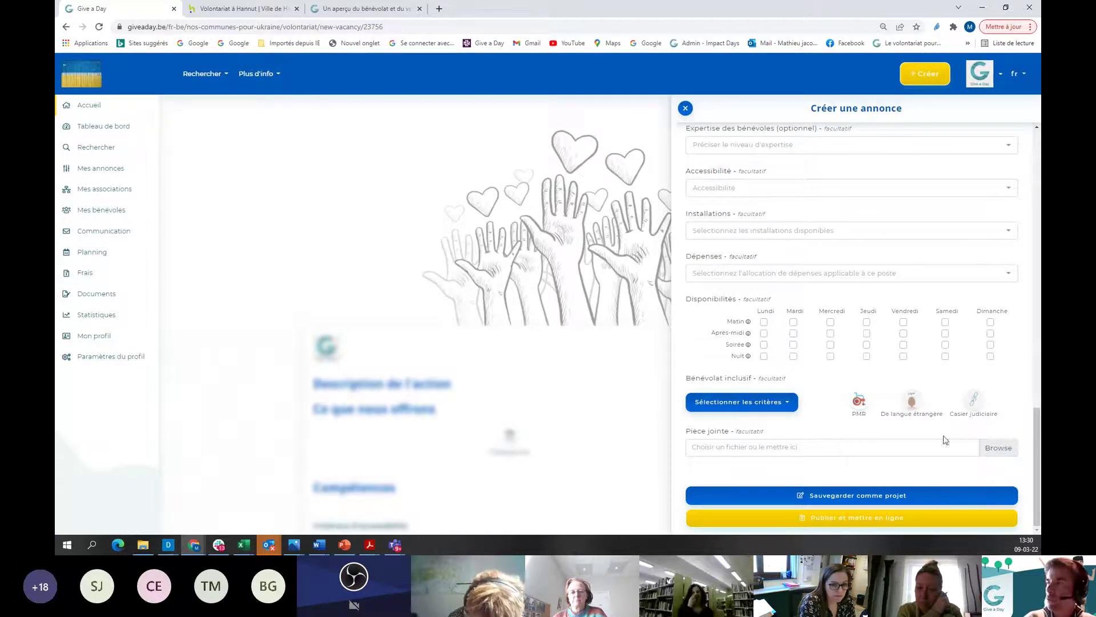
left_click(924, 520)
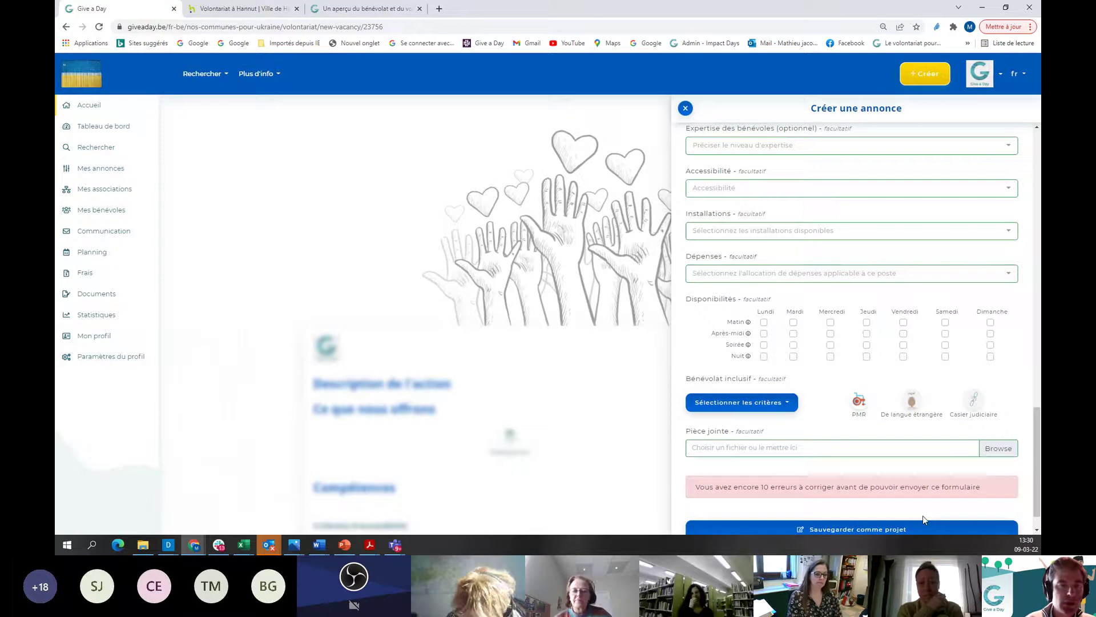
Set the announcement's title to "ljjkgl" and save it as a draft
scroll(897, 480, "down", 1)
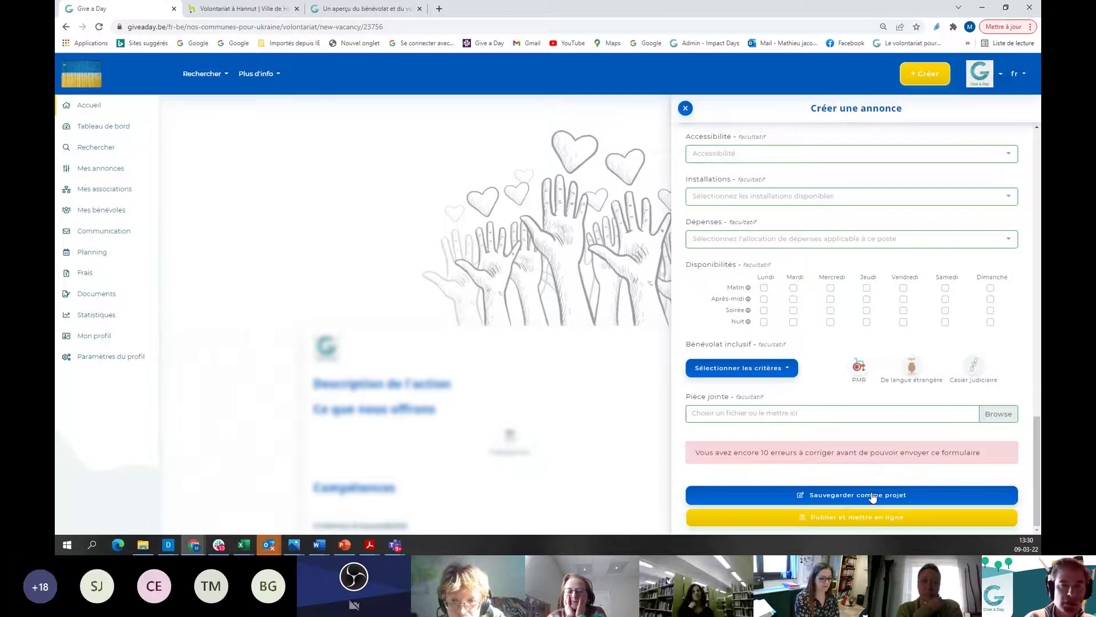
left_click(873, 495)
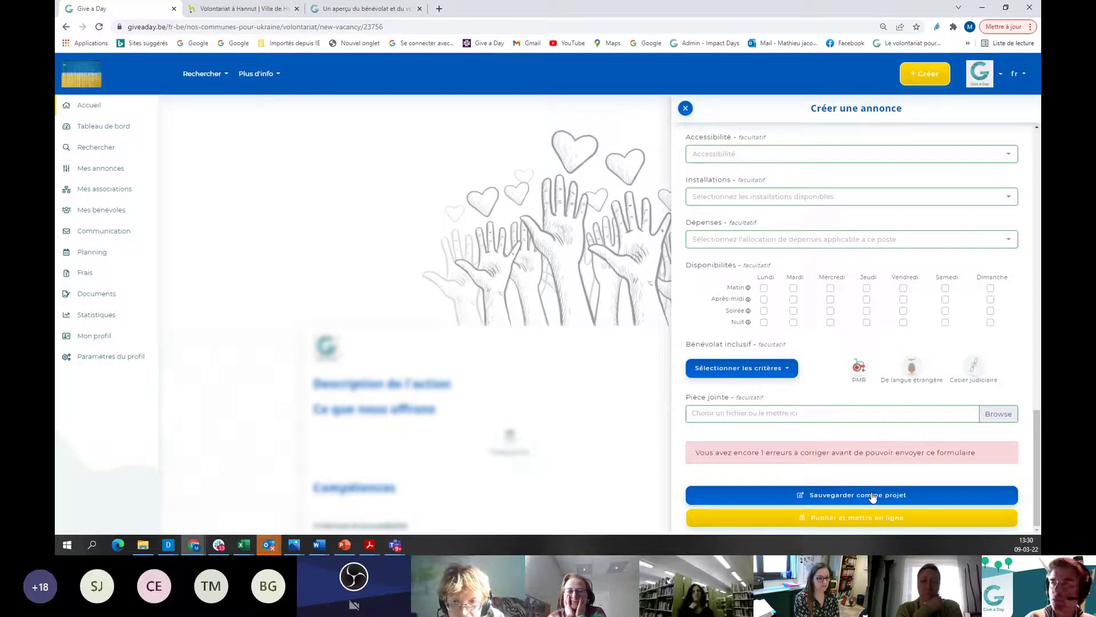
left_click(873, 497)
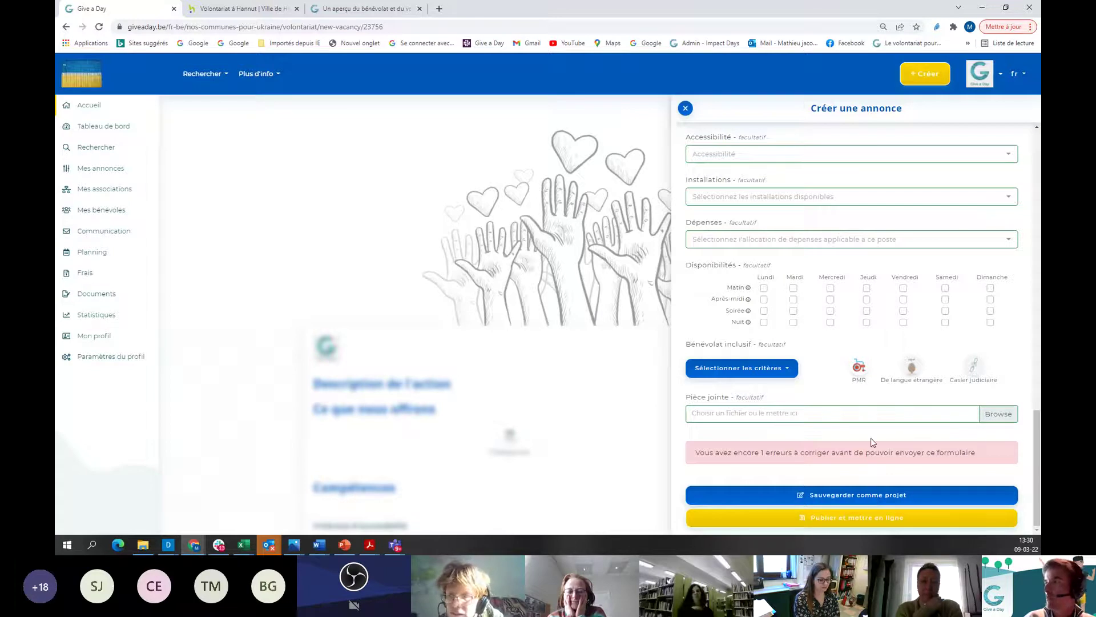
scroll(872, 442, "up", 15)
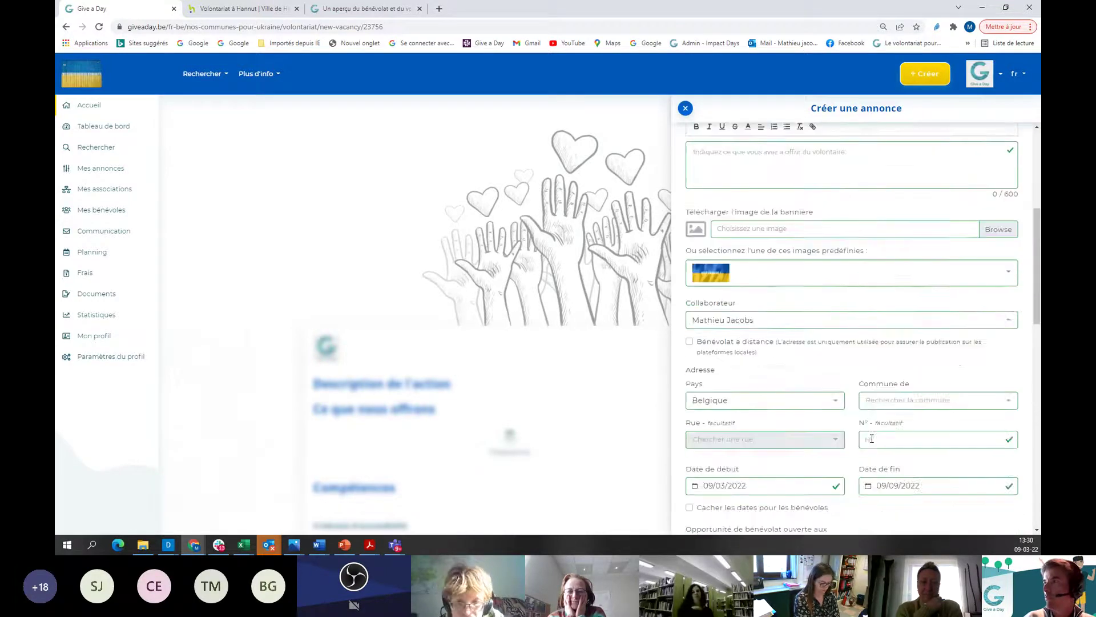
scroll(872, 440, "up", 5)
type("ljjkgl")
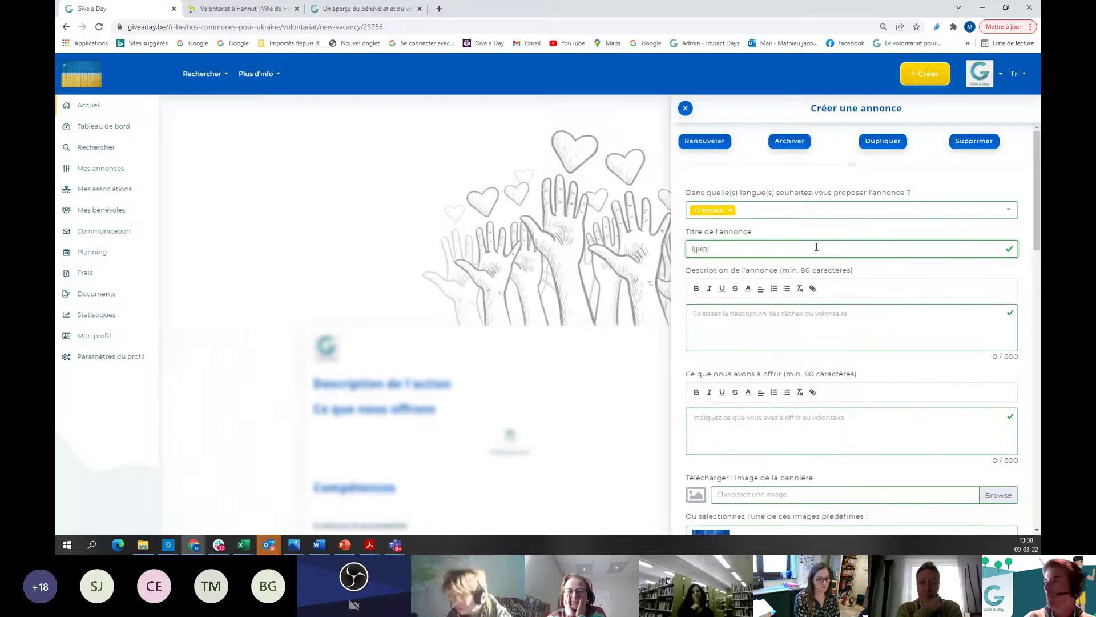
scroll(816, 251, "down", 20)
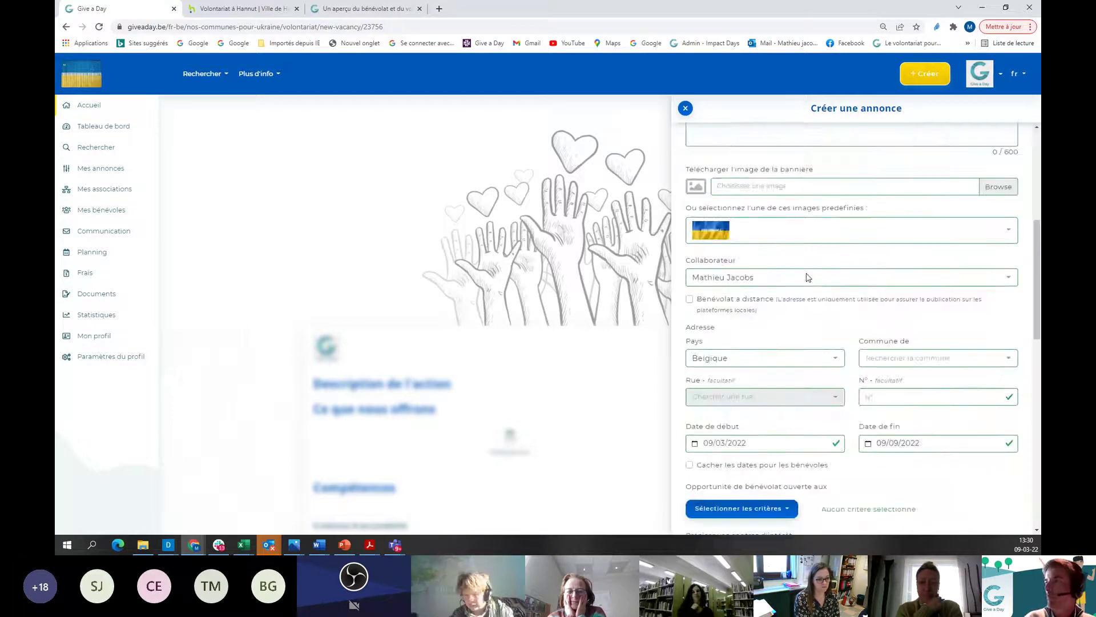
left_click(847, 495)
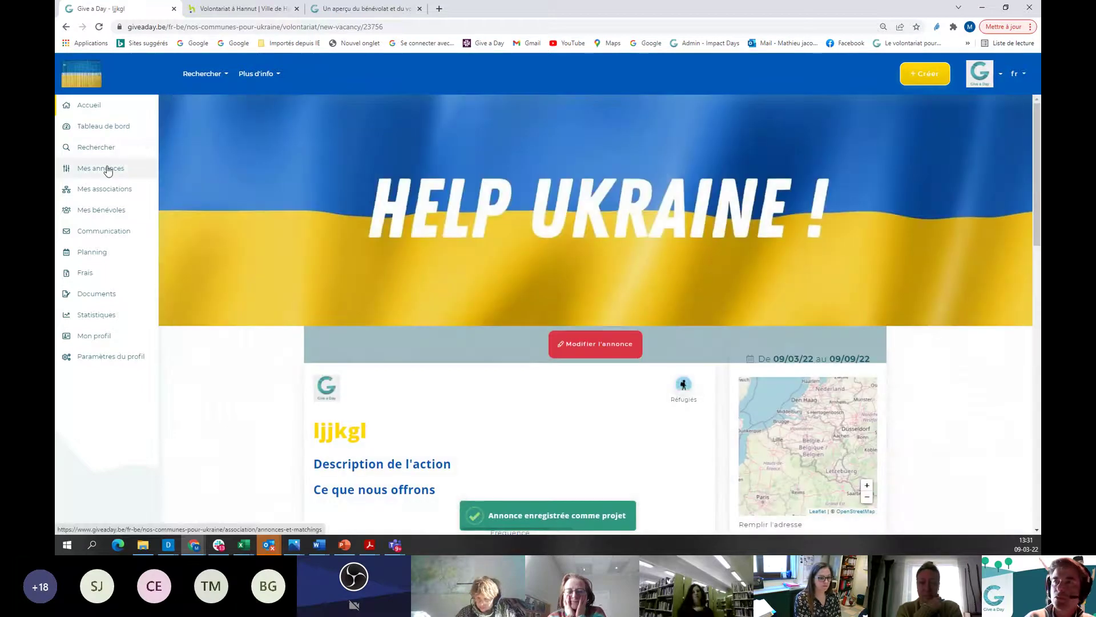
Open the saved draft "ljjkgl" from the announcements overview, review its page and return to the overview
left_click(108, 170)
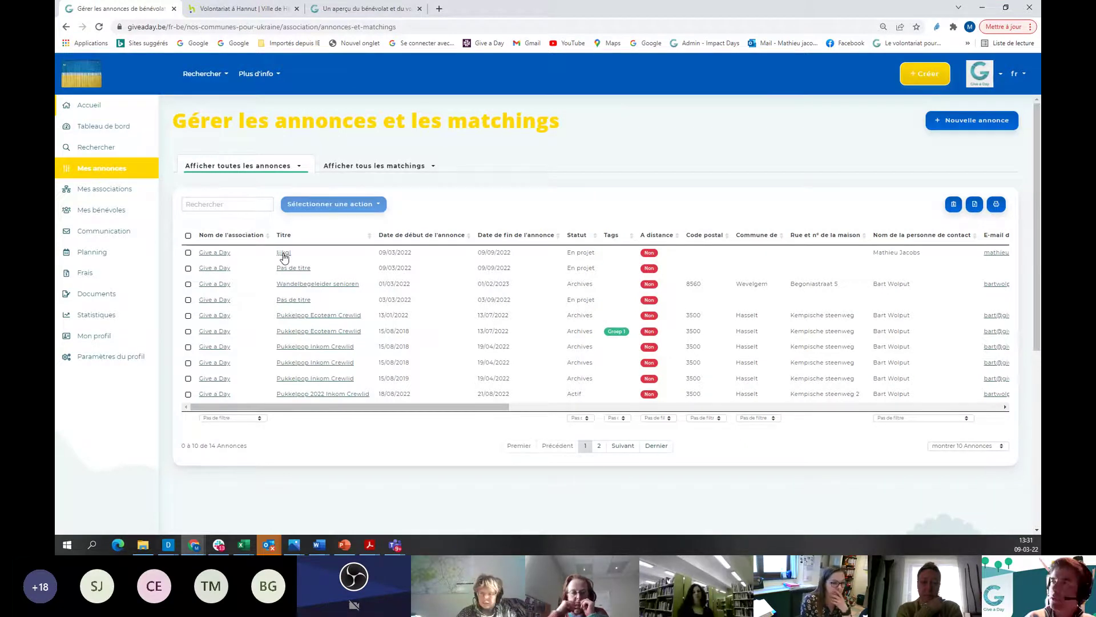
left_click(284, 253)
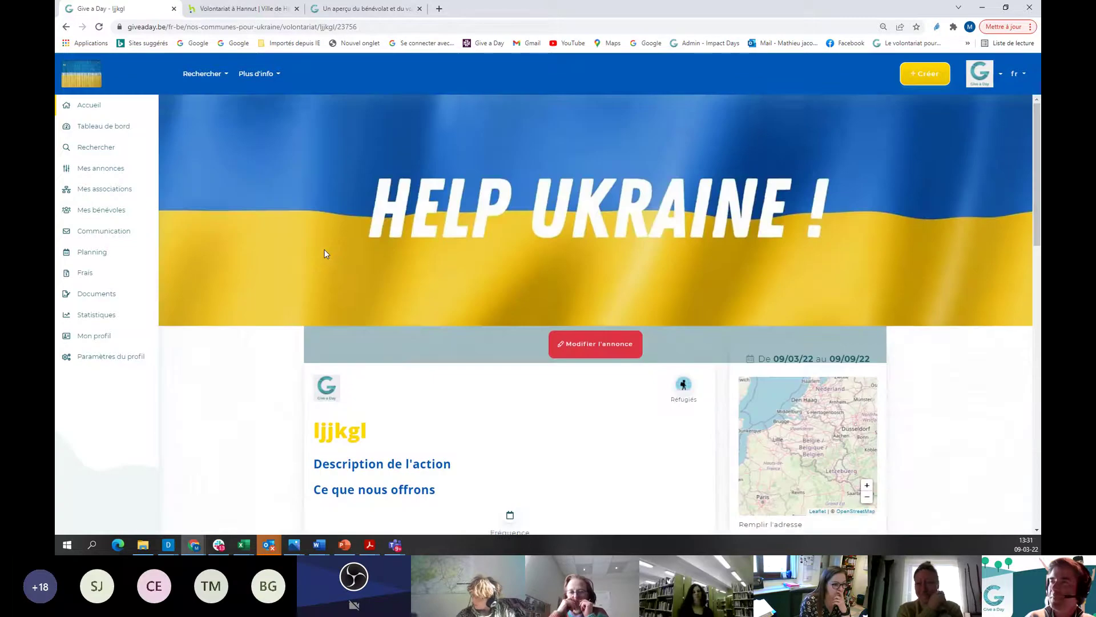
scroll(326, 253, "down", 3)
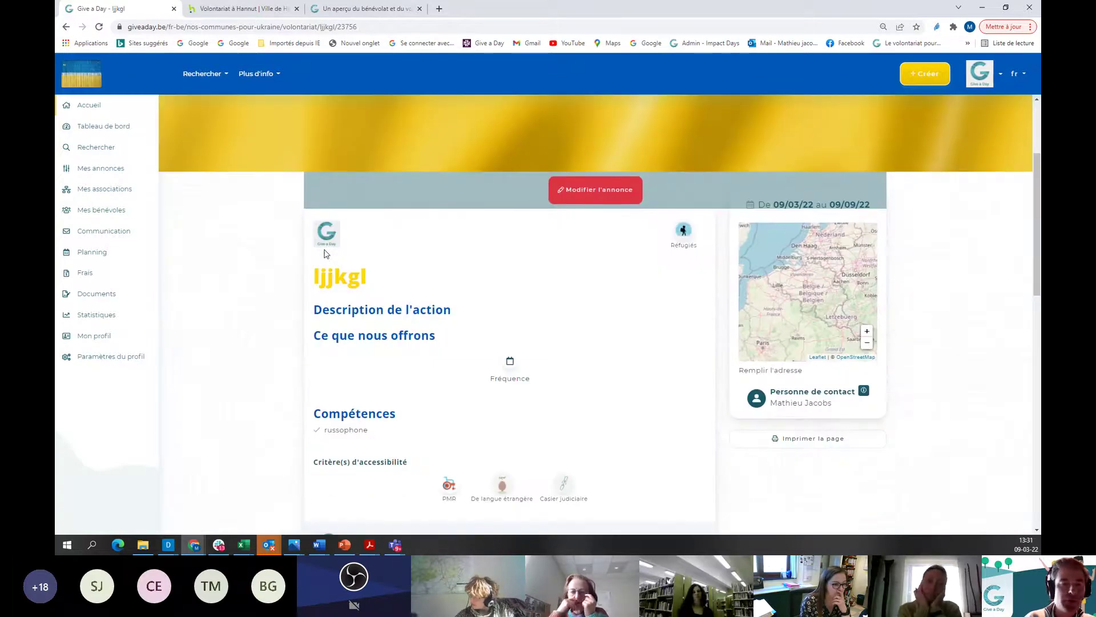
left_click(66, 28)
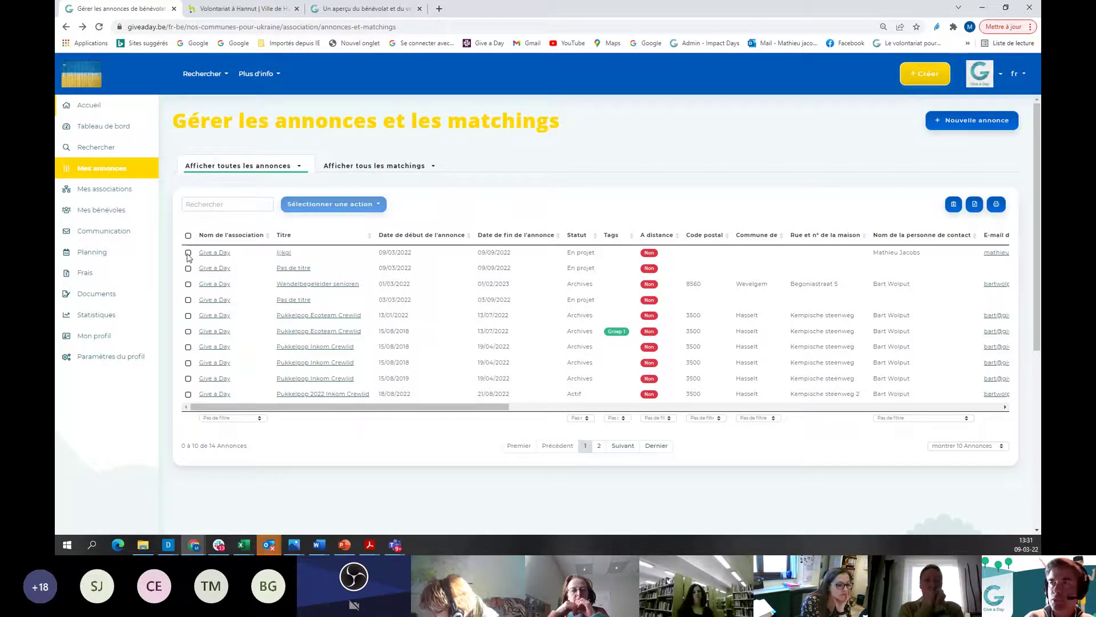
Select the draft "ljjkgl" in the announcements overview and examine the actions available for it
left_click(189, 253)
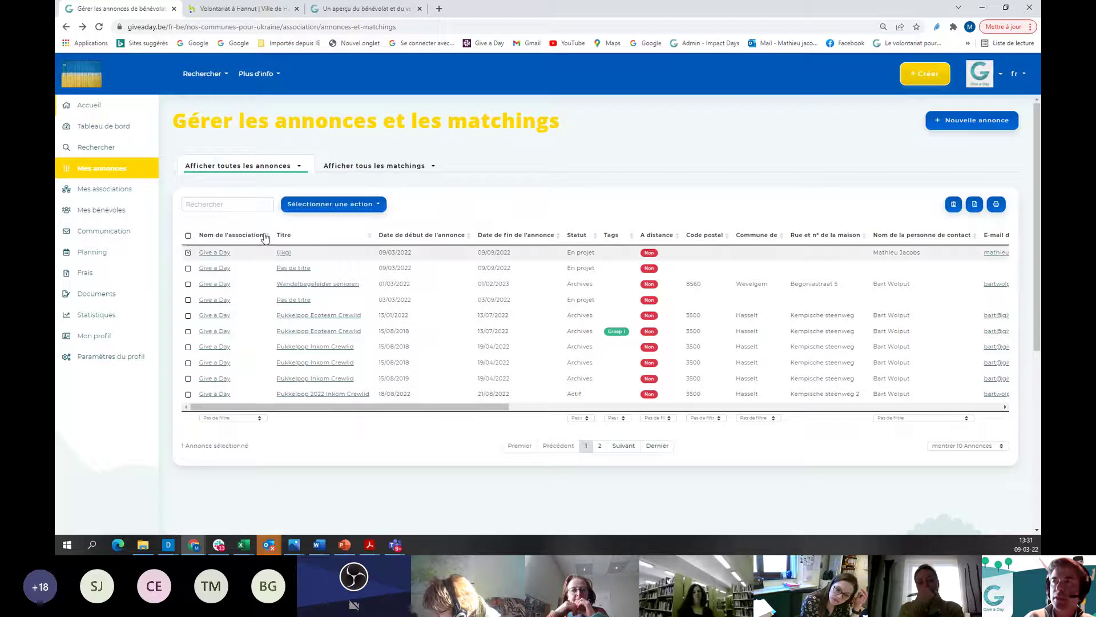
left_click(367, 207)
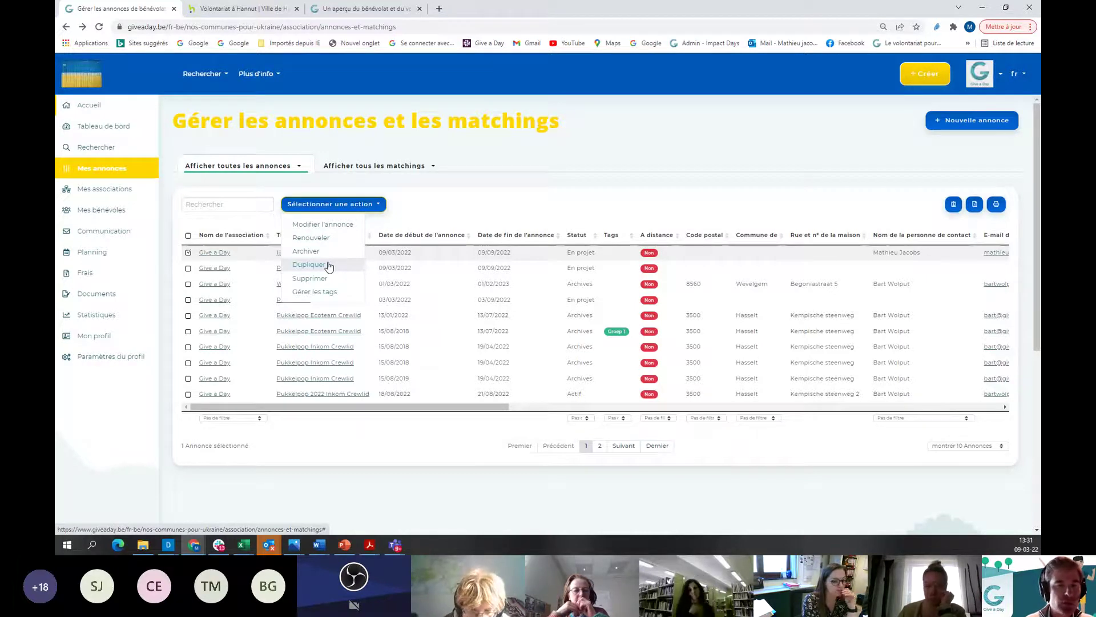
left_click(404, 208)
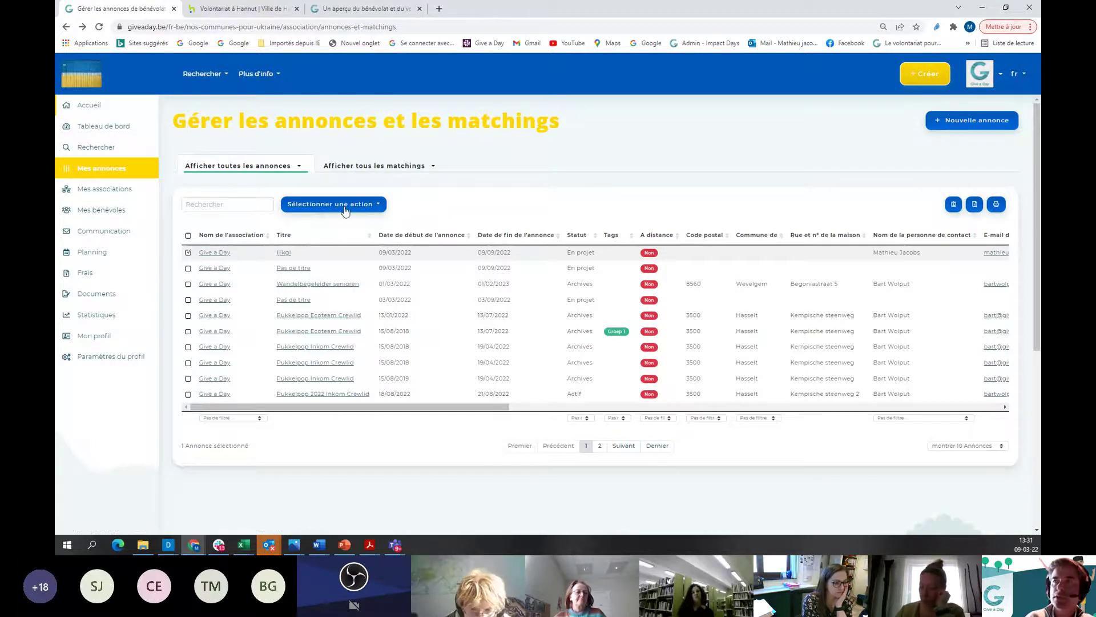
left_click(374, 207)
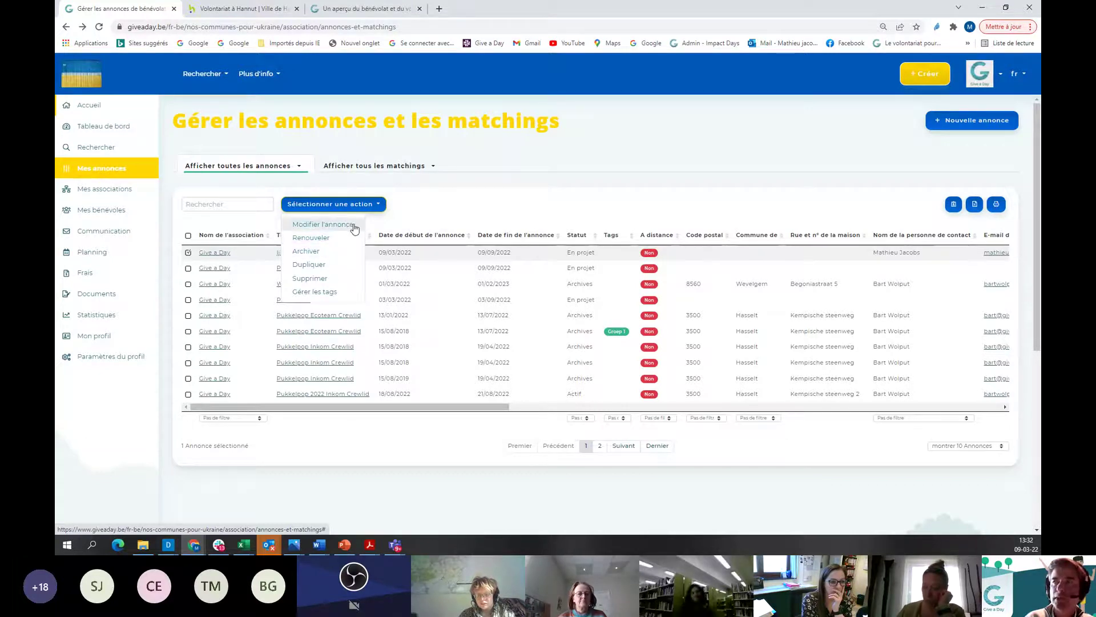
left_click(441, 203)
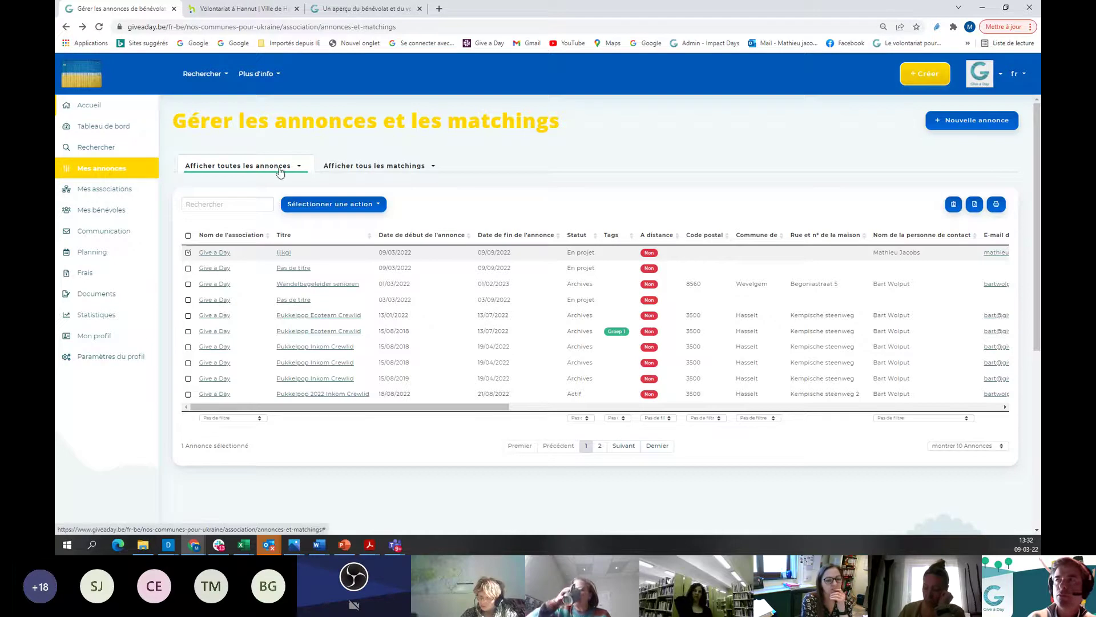
Look through the list of all matchings and the volunteers overview, including the options of its Statut filter
left_click(329, 171)
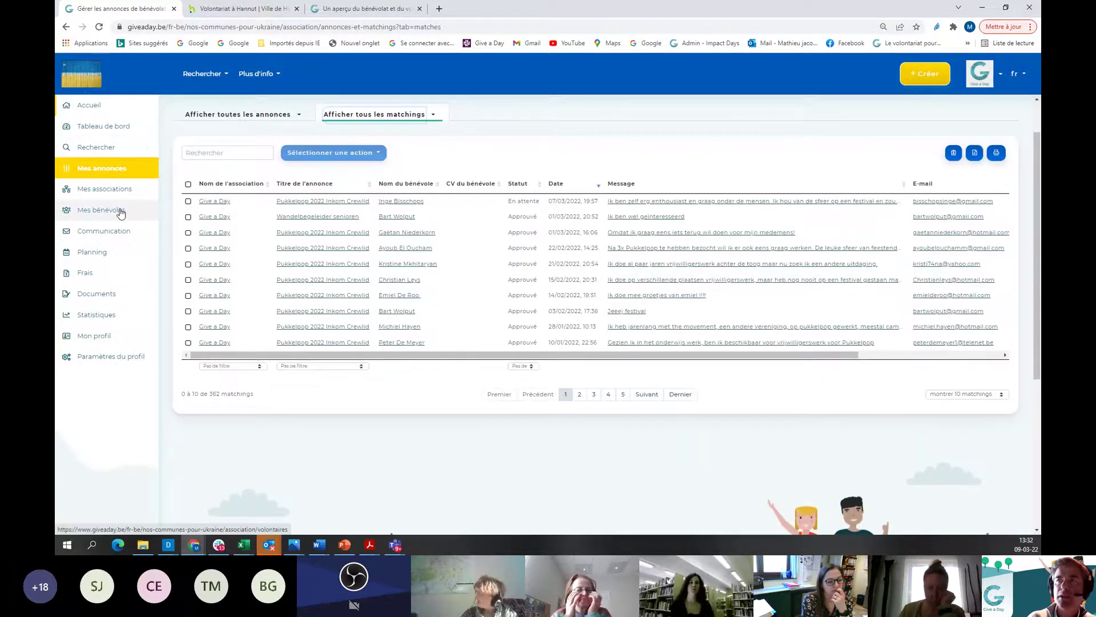
left_click(120, 211)
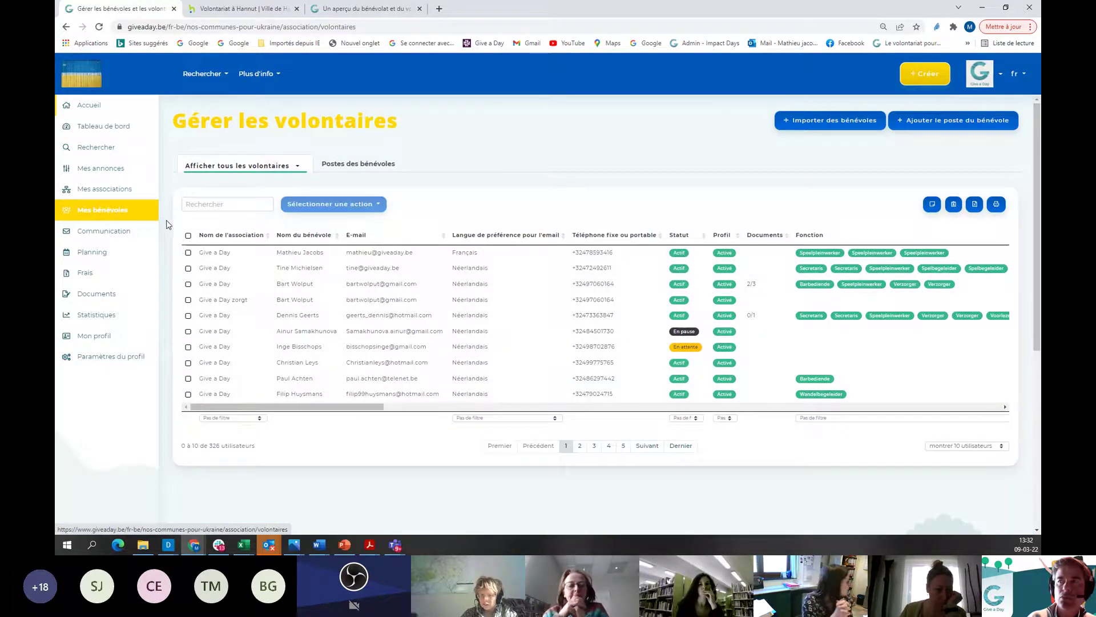
scroll(263, 244, "down", 3)
scroll(264, 245, "up", 3)
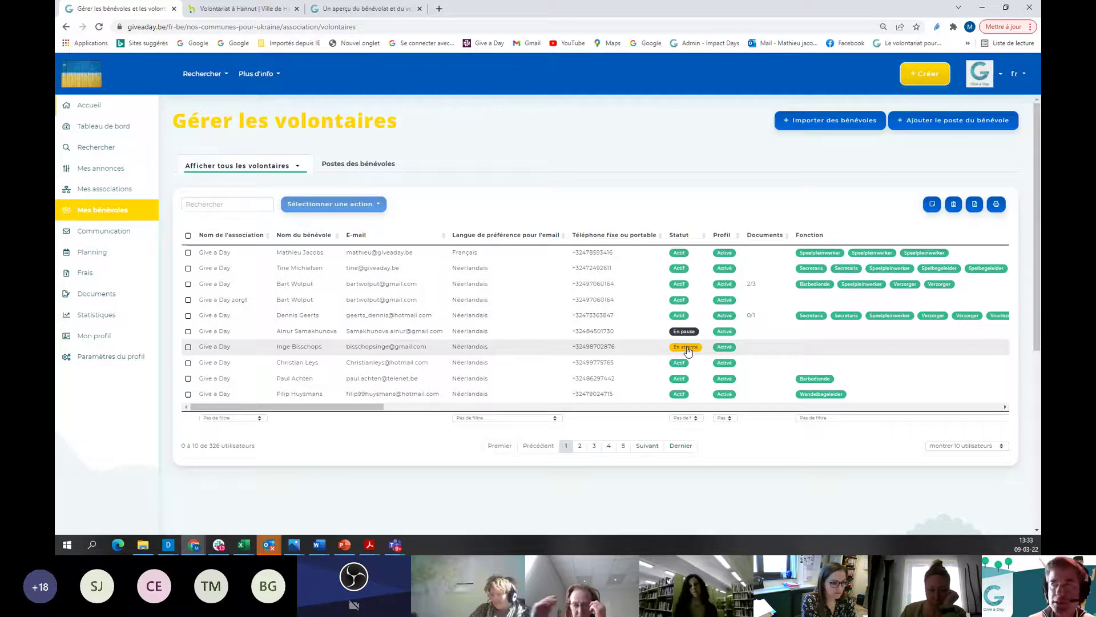
left_click(695, 418)
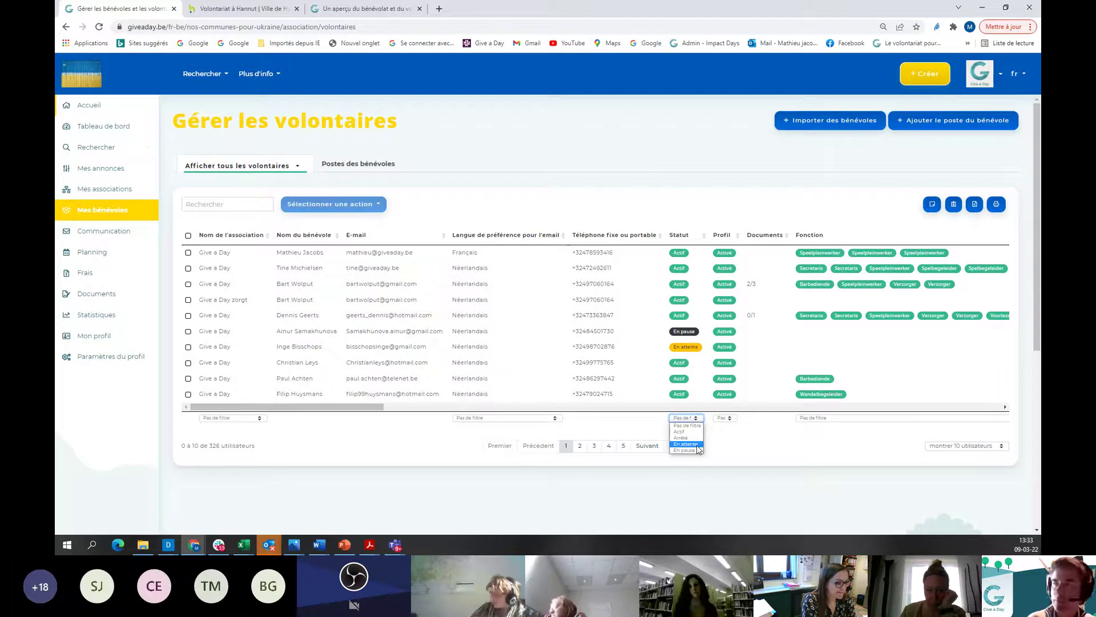
left_click(637, 431)
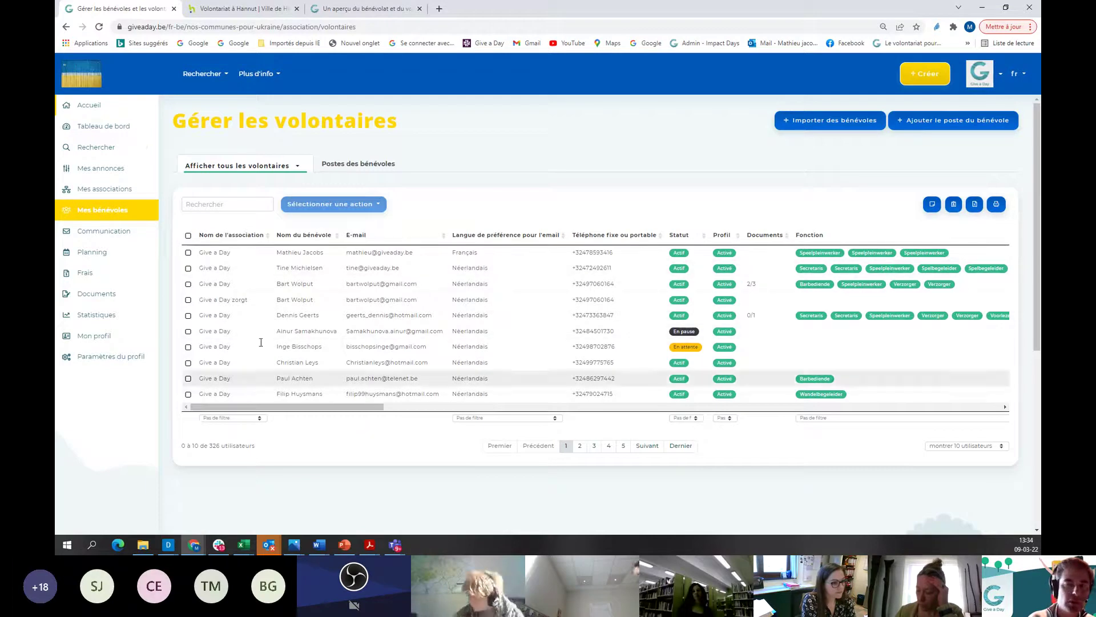
Search the volunteers overview by first name and open the matching volunteer's profile
left_click(262, 208)
type("math")
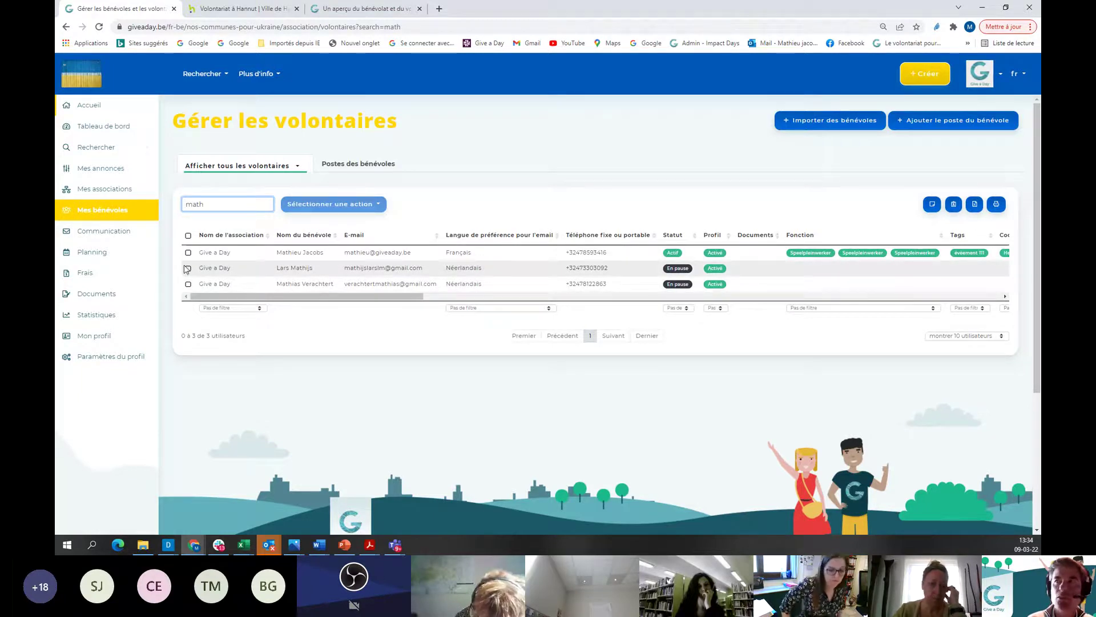
type("ie")
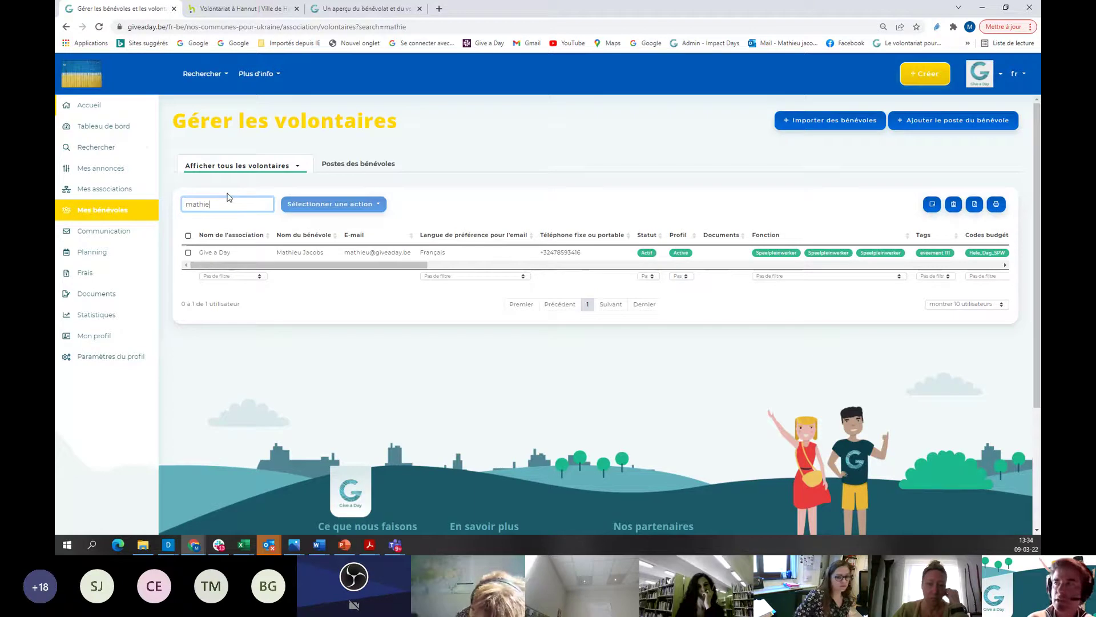
left_click(649, 255)
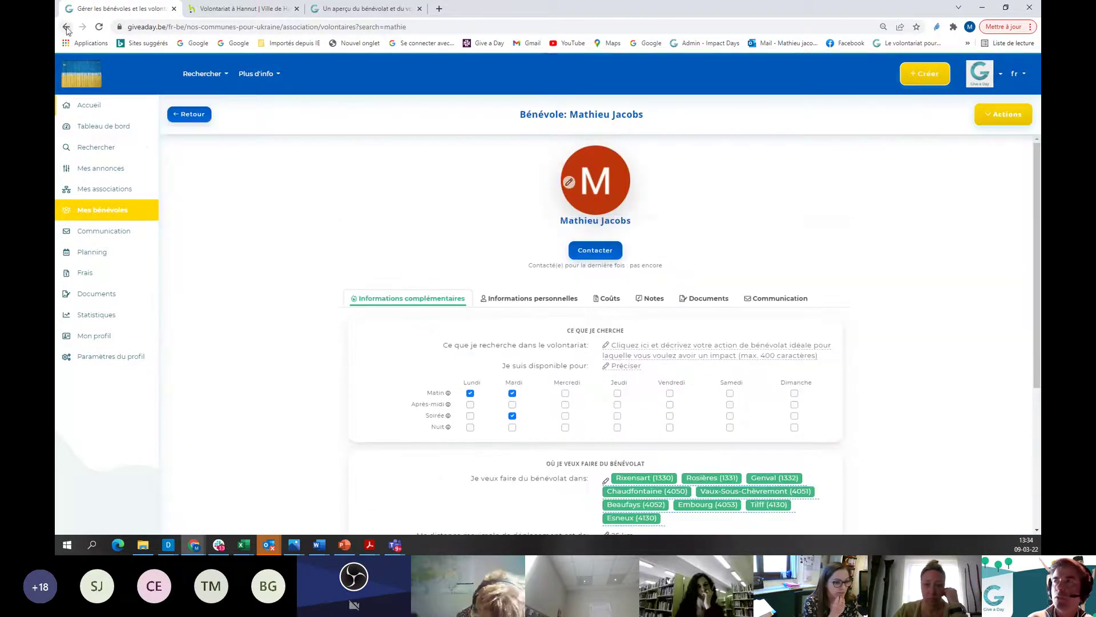
Leave the volunteer's profile and return to the complete, unfiltered volunteers overview
left_click(66, 27)
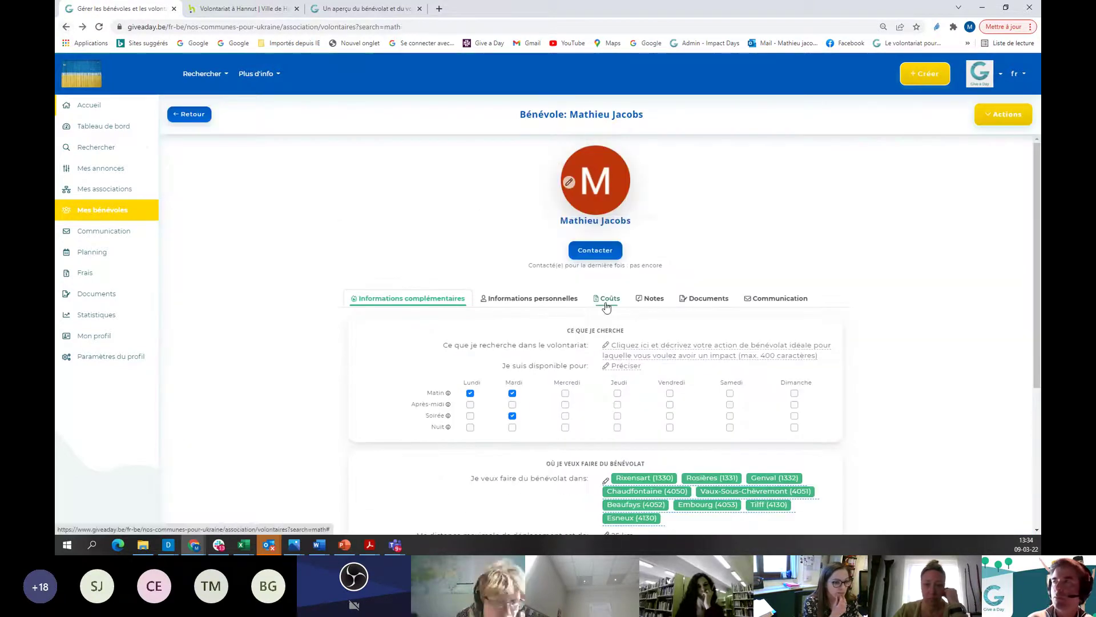
left_click(97, 215)
left_click(66, 27)
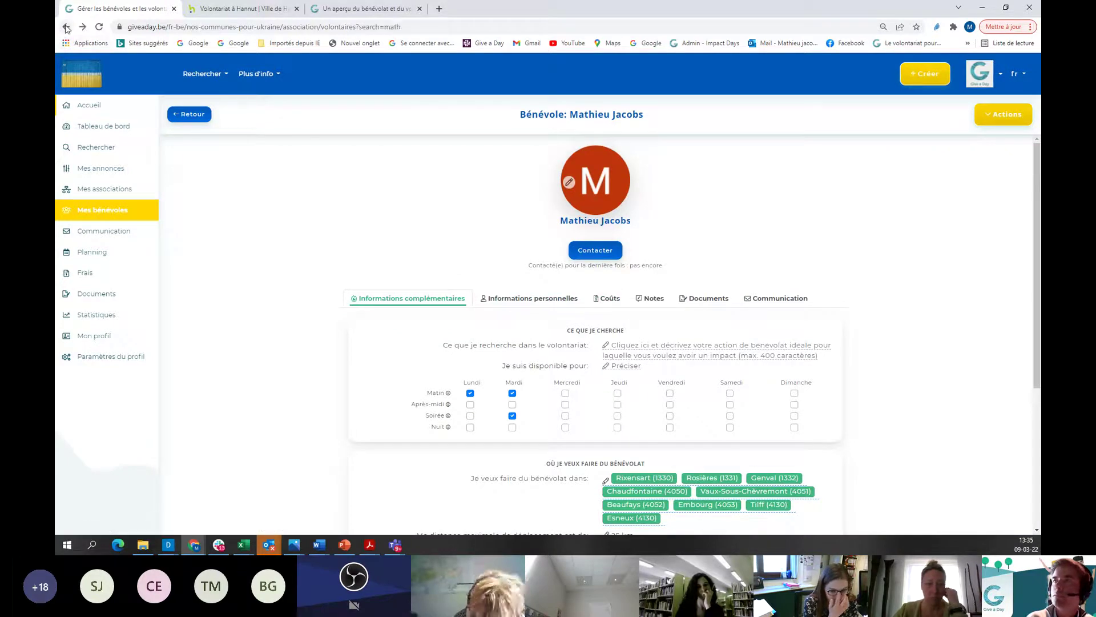
left_click(109, 212)
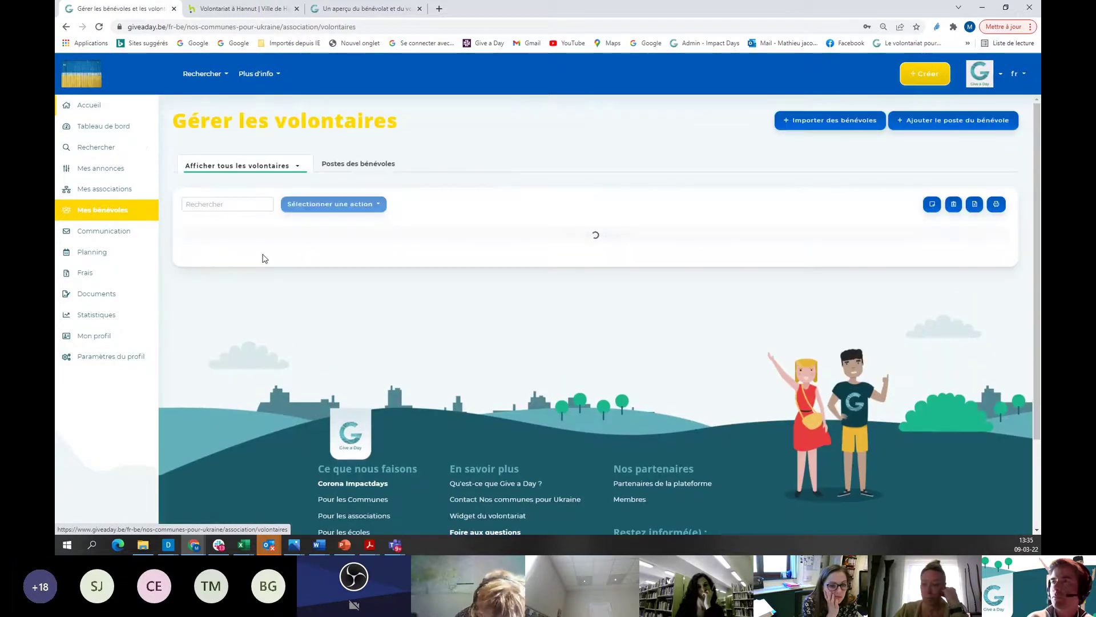
Select the first volunteer, view the available actions, and open and close the Accueil bénévoles wizard
left_click(234, 209)
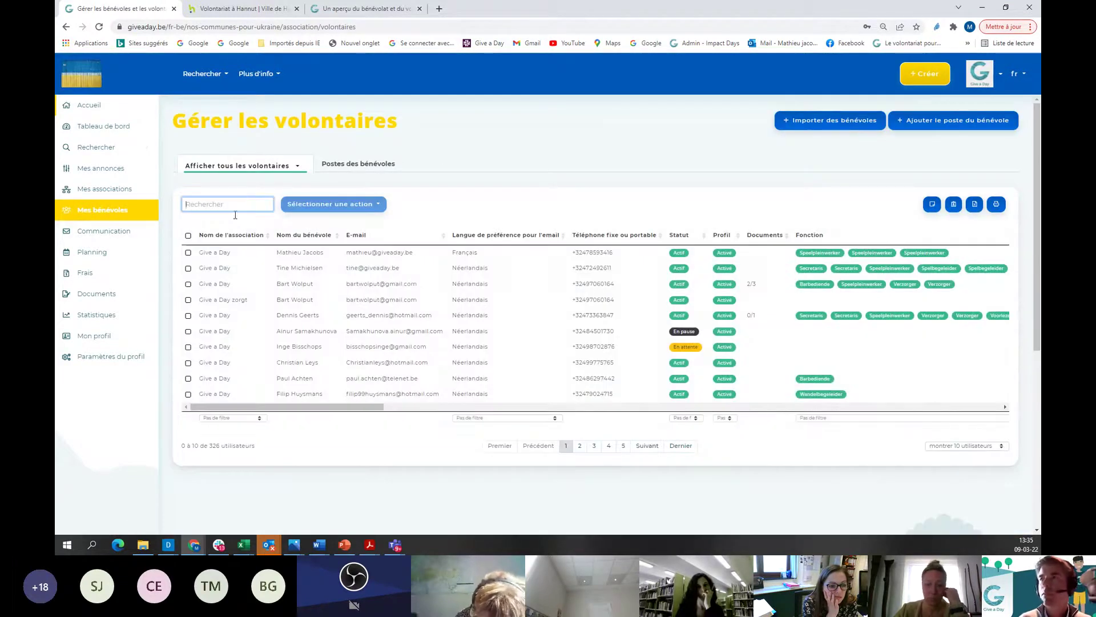
left_click(188, 252)
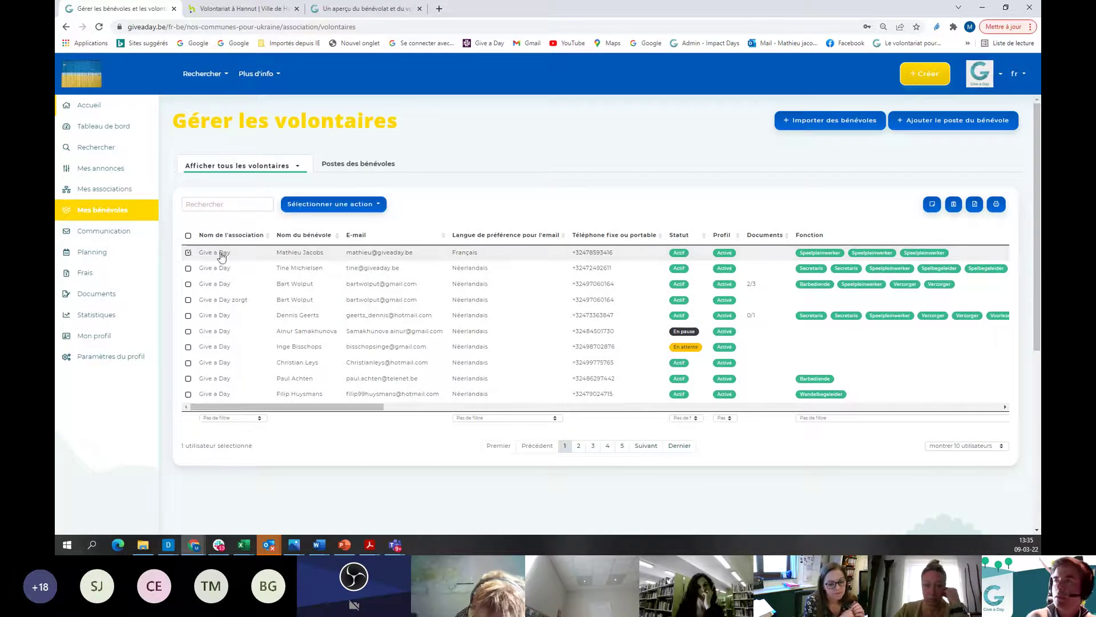
left_click(377, 207)
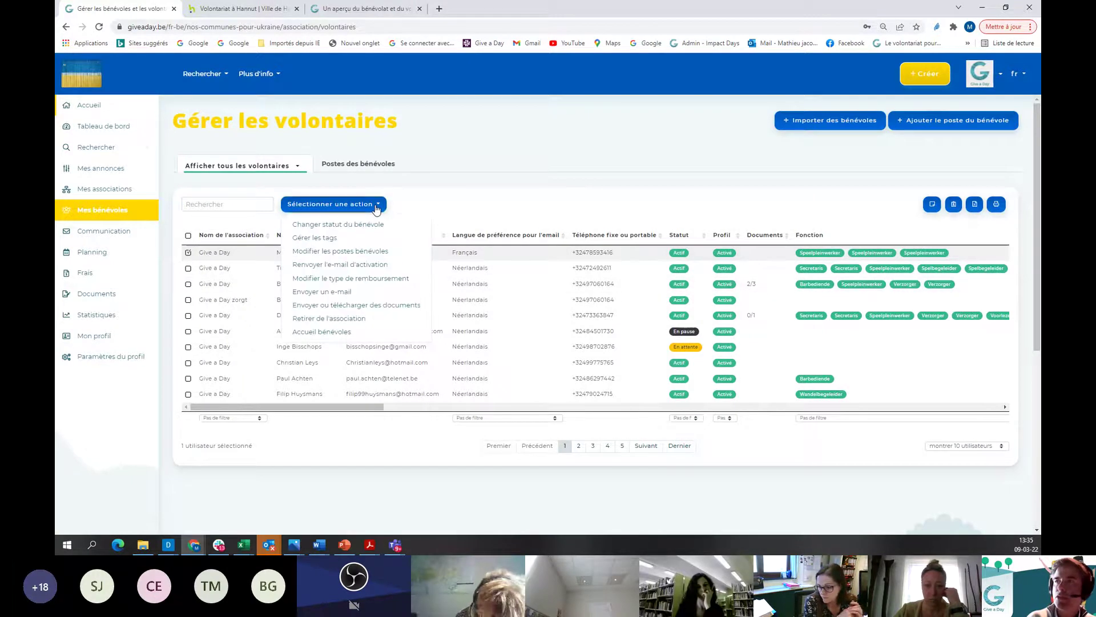
left_click(331, 337)
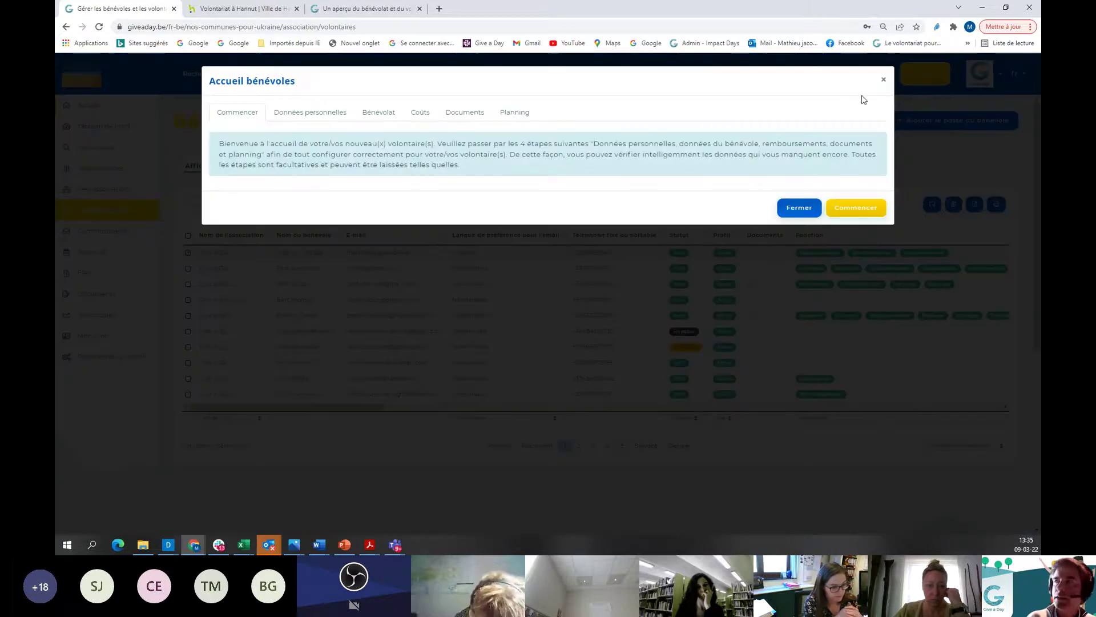
left_click(884, 81)
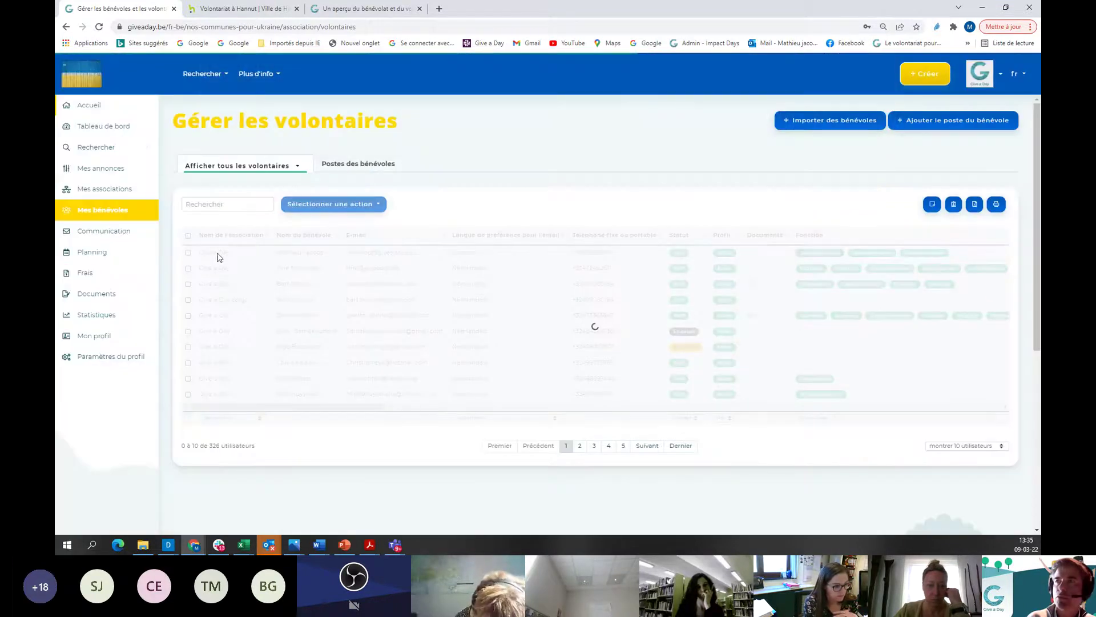
Select only the first volunteer in the overview and open the Accueil bénévoles wizard for them
left_click(189, 253)
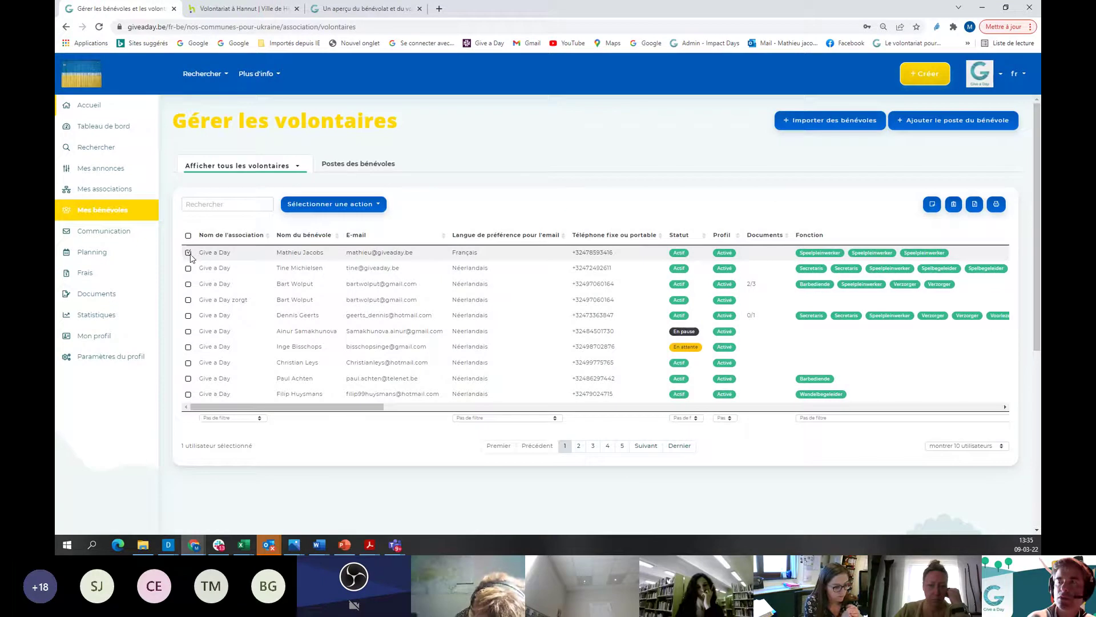
left_click(188, 269)
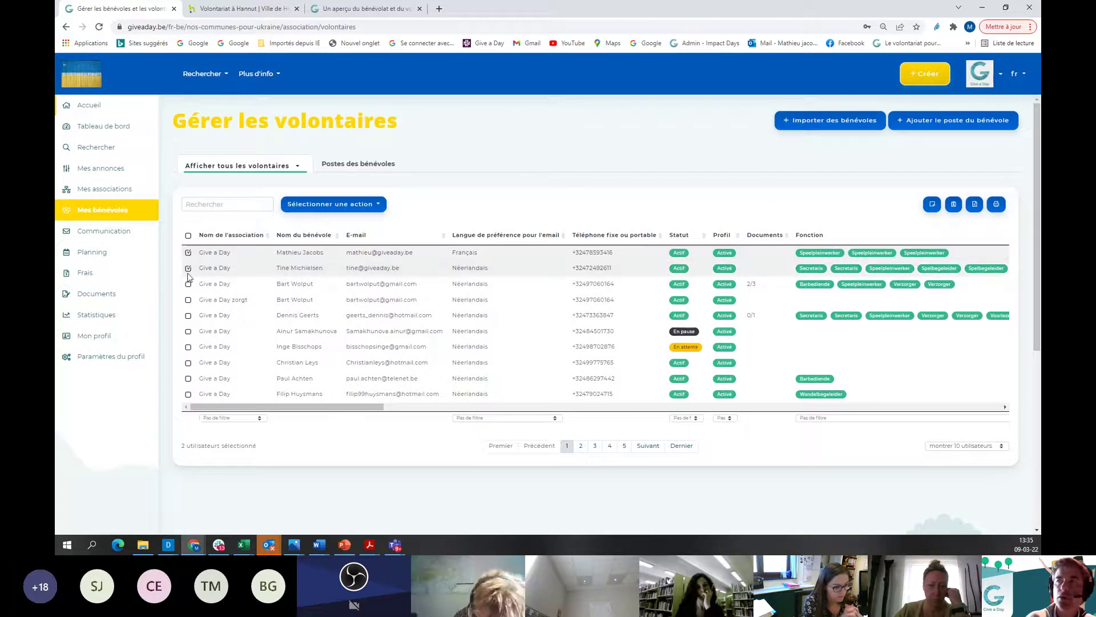
left_click(189, 284)
left_click(189, 269)
left_click(188, 284)
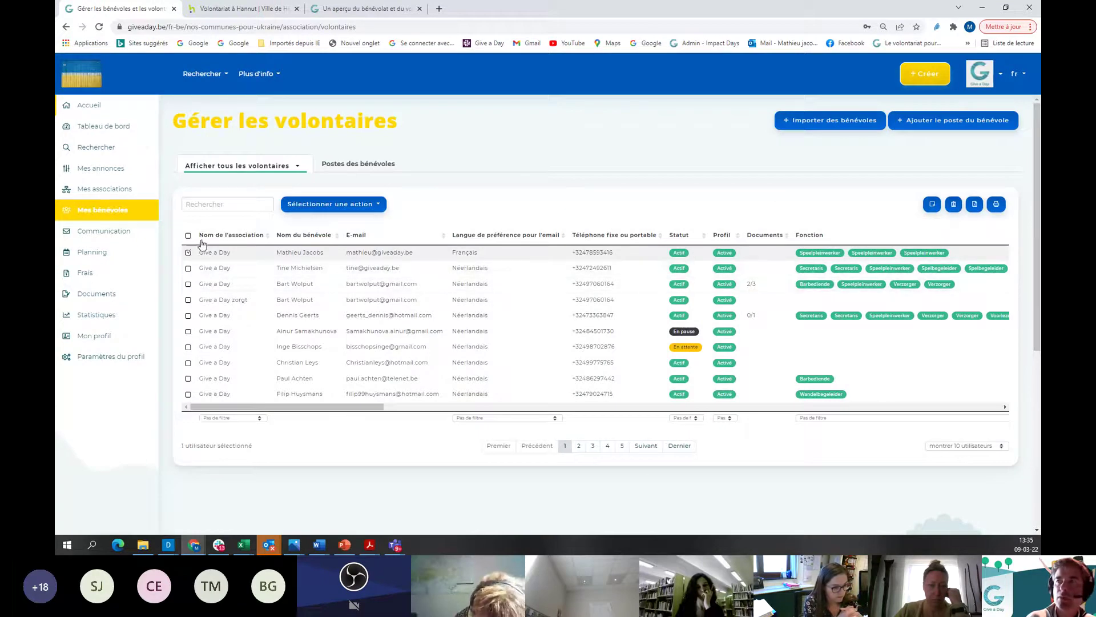
left_click(381, 207)
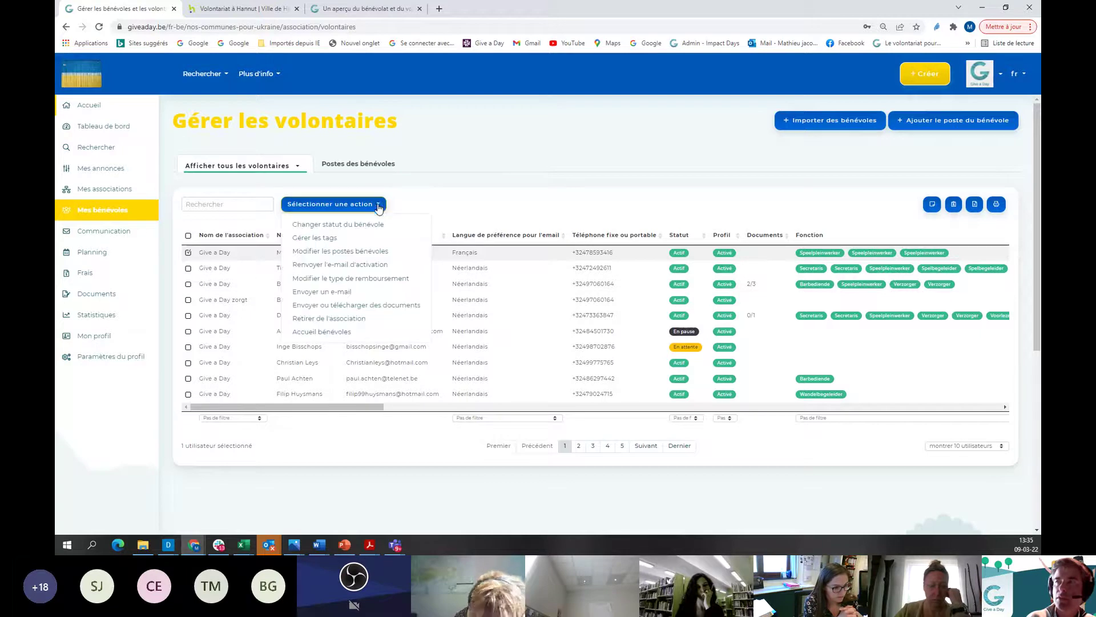
left_click(346, 332)
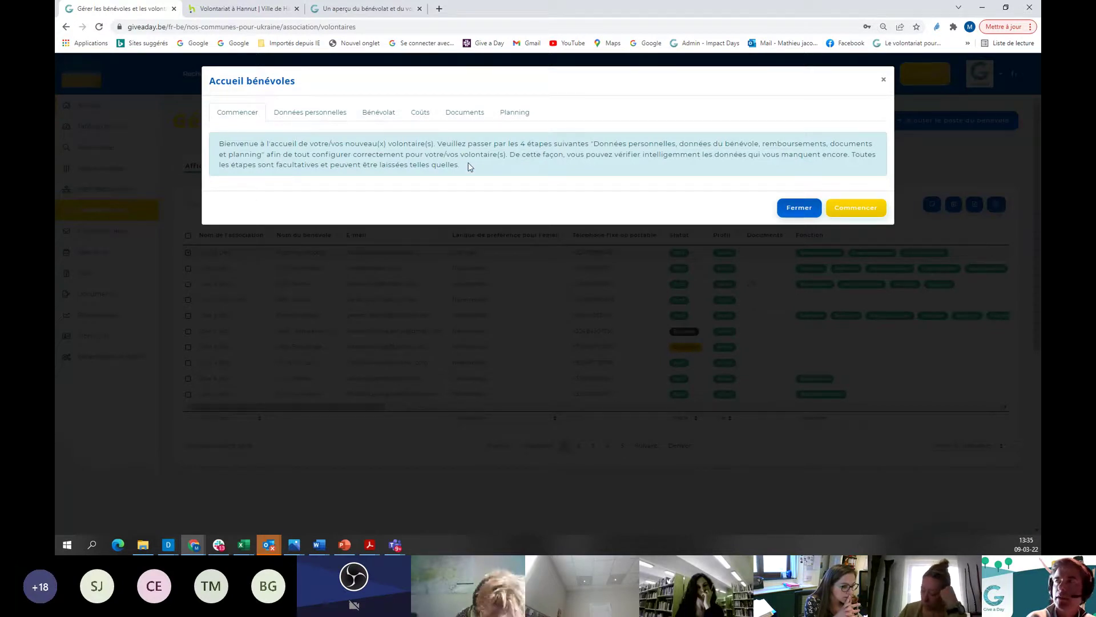
Review the wizard's Données personnelles stage, including the required fields and the section on volunteers with missing data
left_click(336, 122)
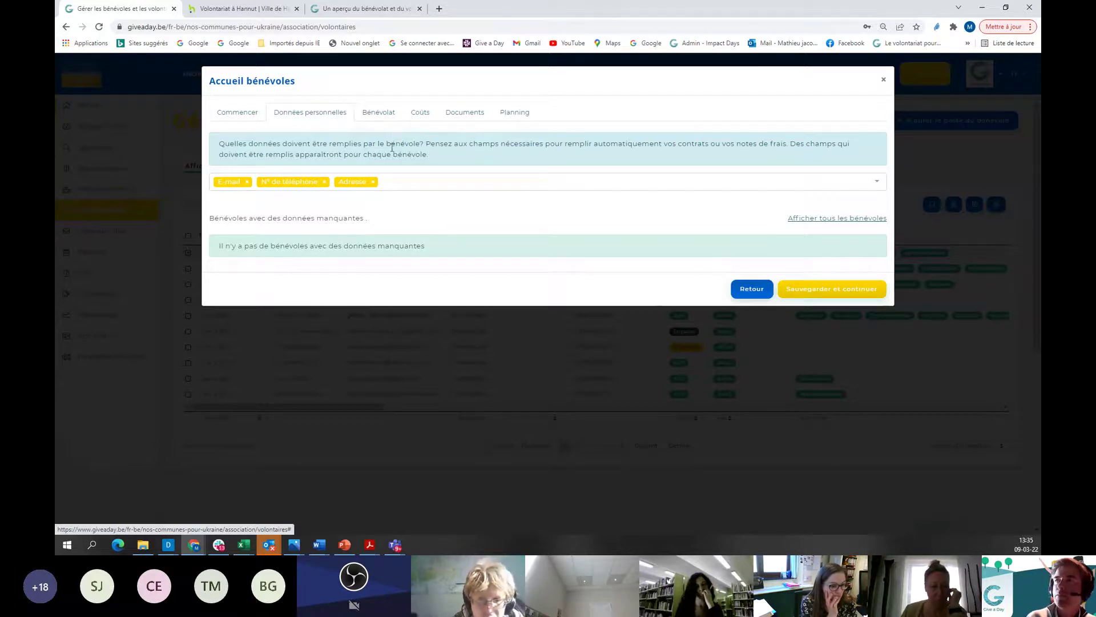
left_click_drag(214, 218, 437, 254)
left_click(354, 226)
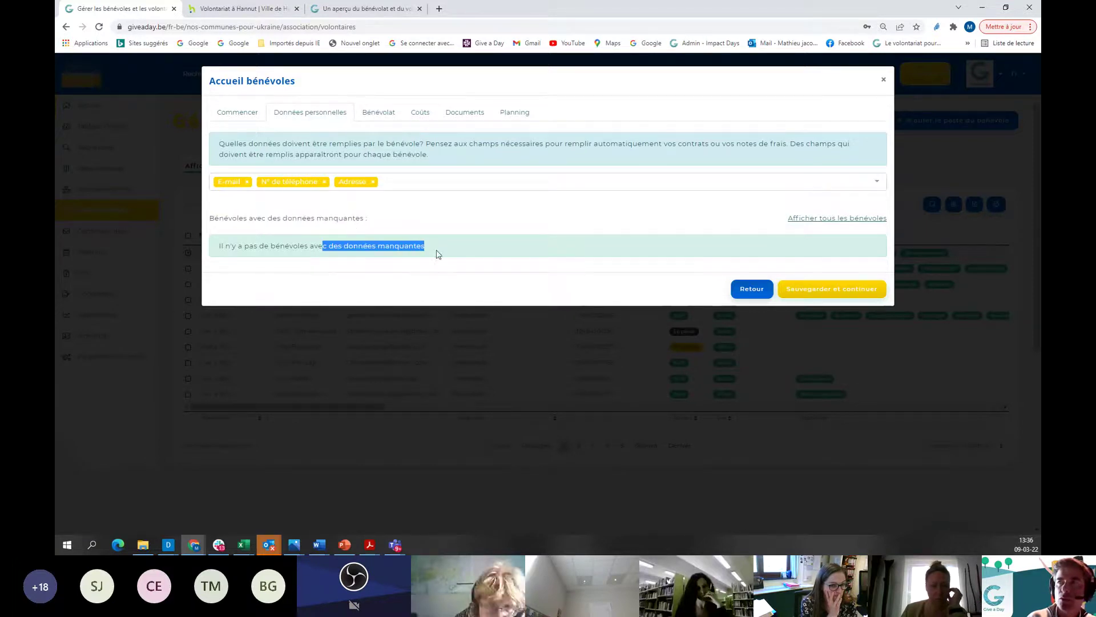
left_click(352, 223)
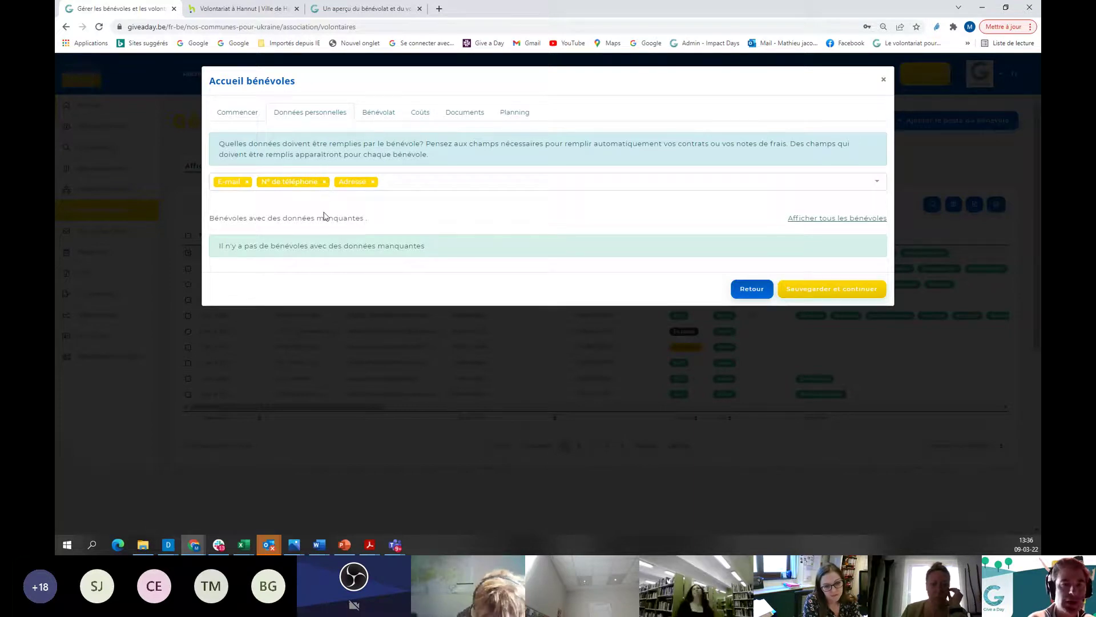
Set the volunteer's "Actif depuis" start date to 09/03/2022 and look through the available volunteer functions
left_click(370, 117)
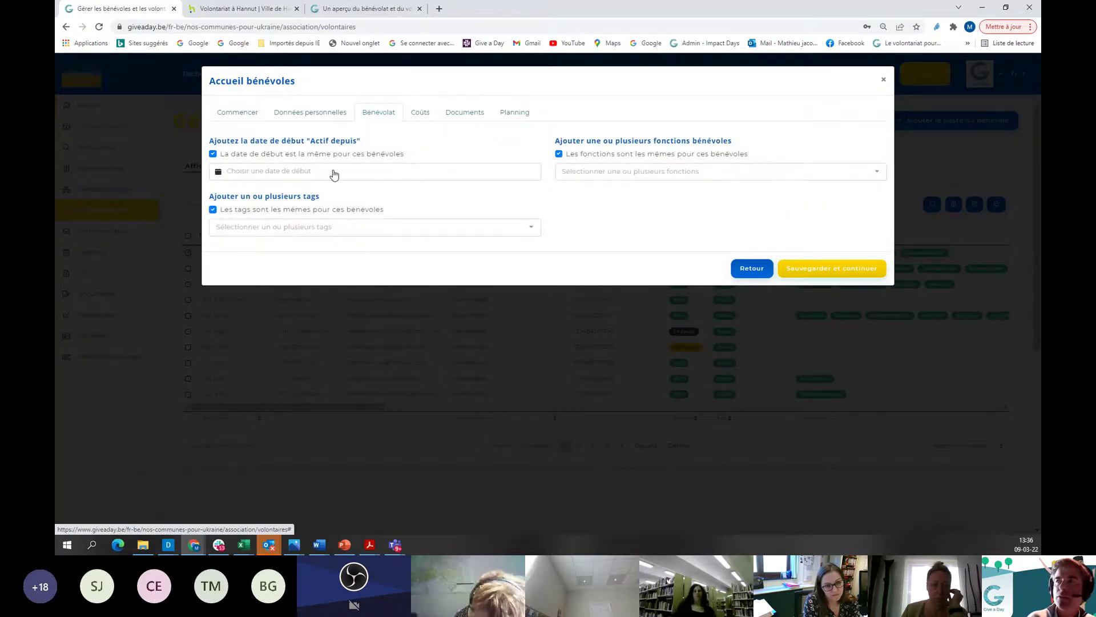
left_click(325, 171)
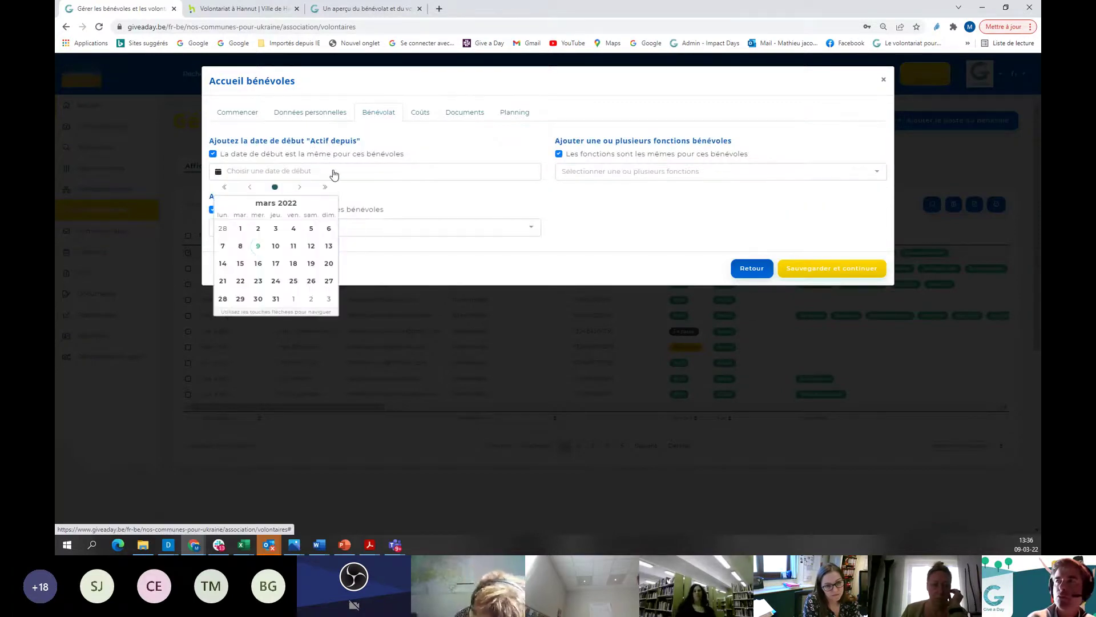
left_click(257, 246)
left_click(618, 171)
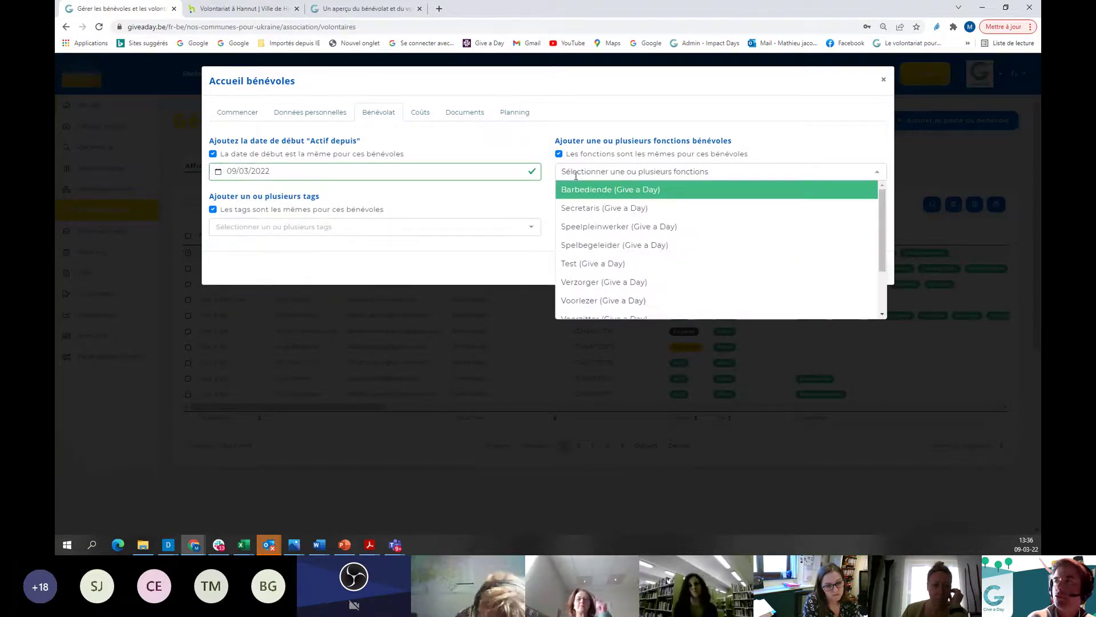
left_click(523, 198)
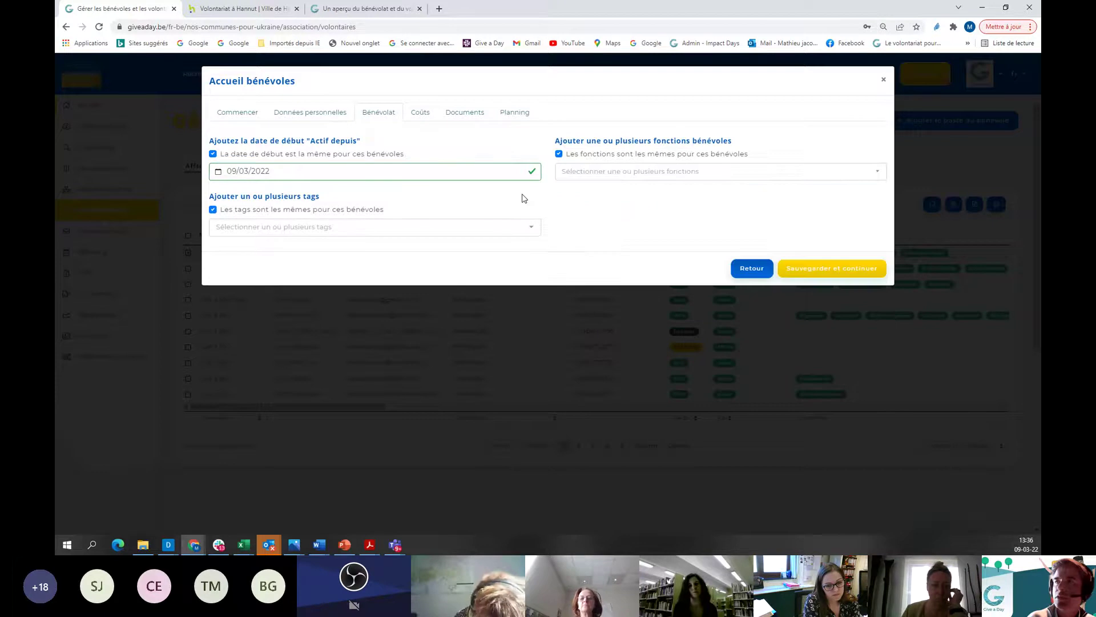
Create a new tag named accueil and assign it to the volunteer
left_click(532, 229)
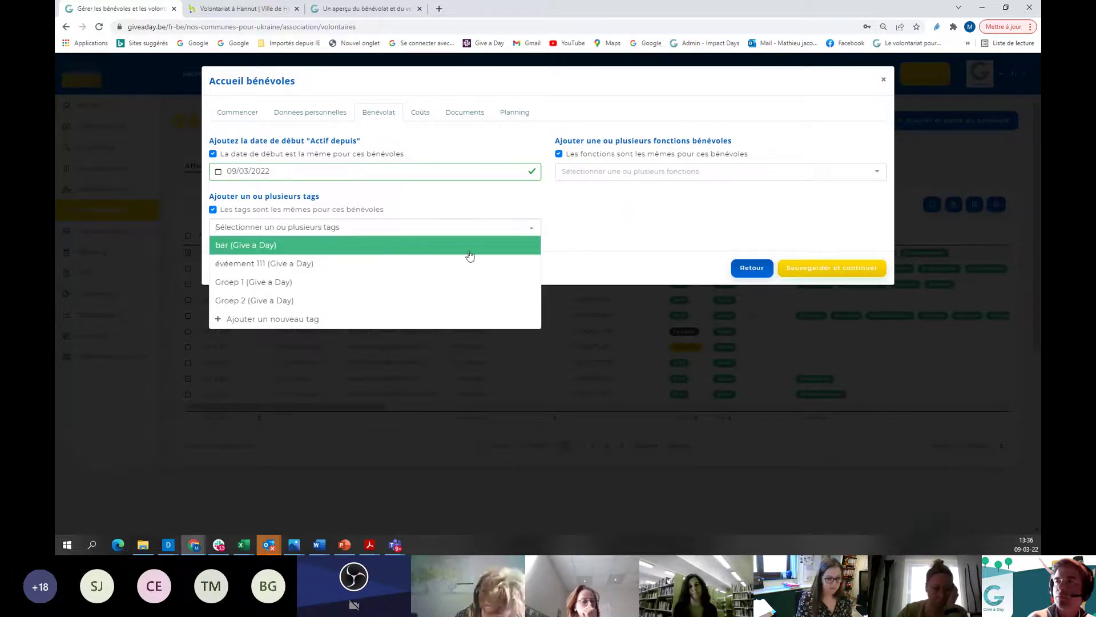
left_click(319, 318)
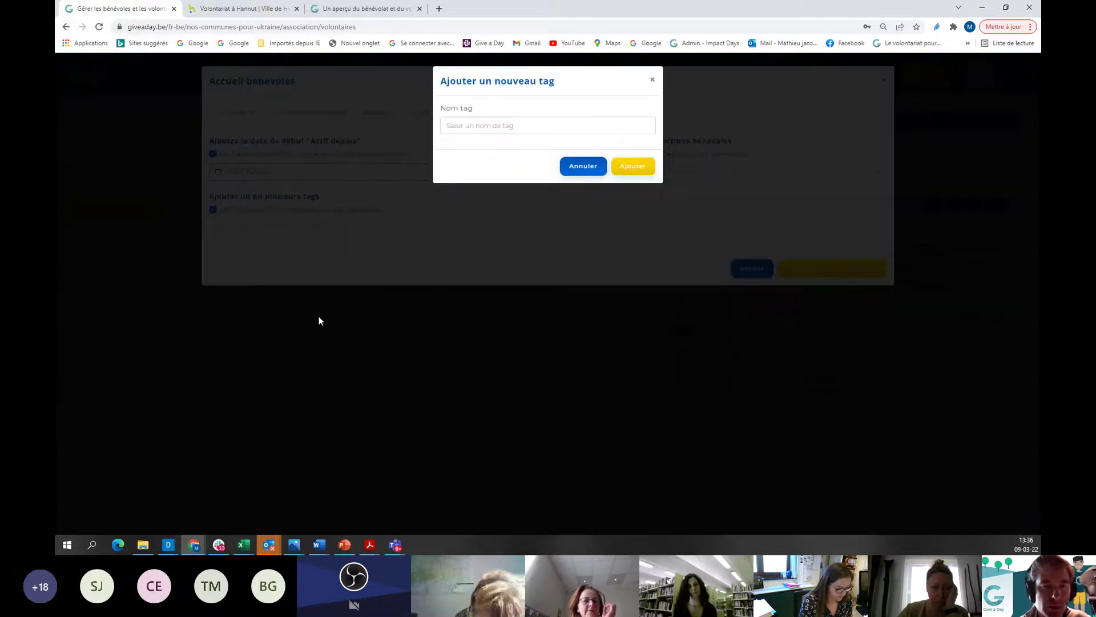
left_click(471, 127)
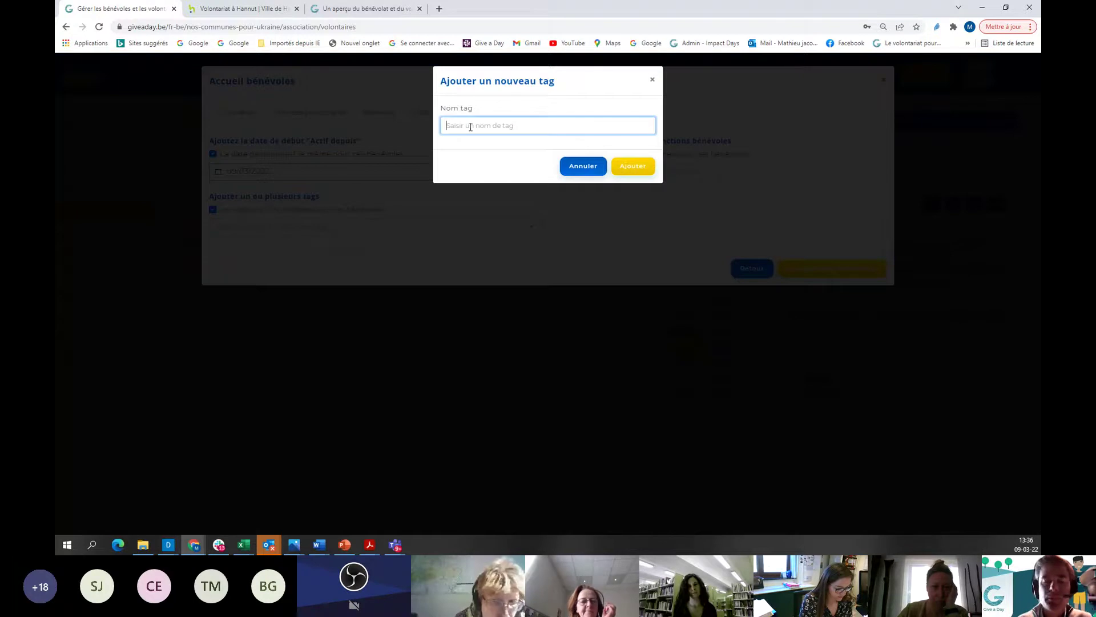
type("accueil")
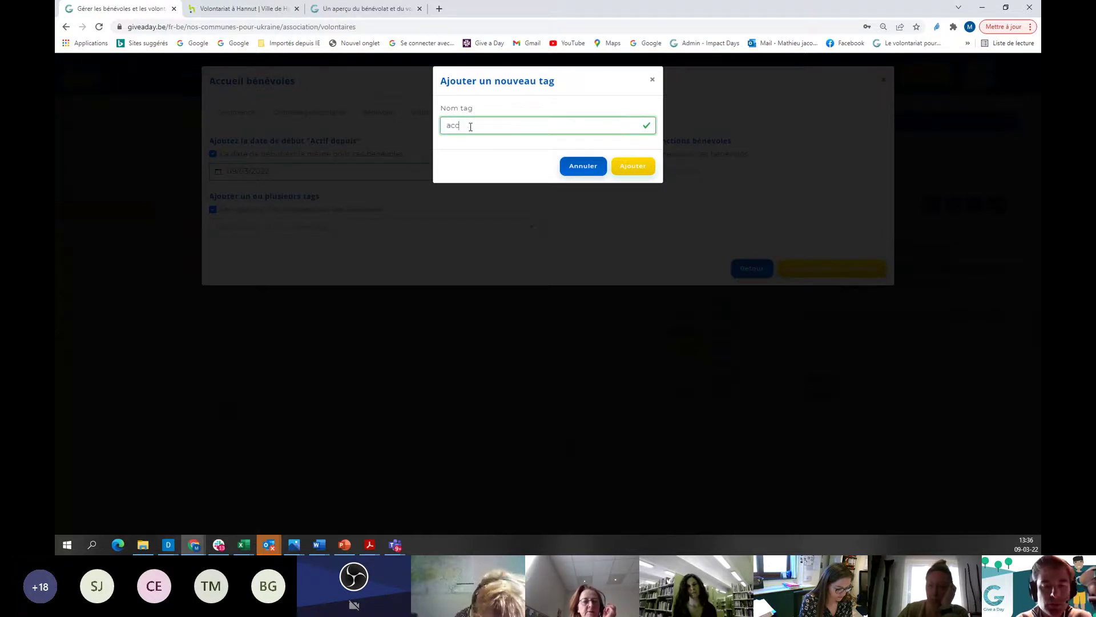
left_click(628, 169)
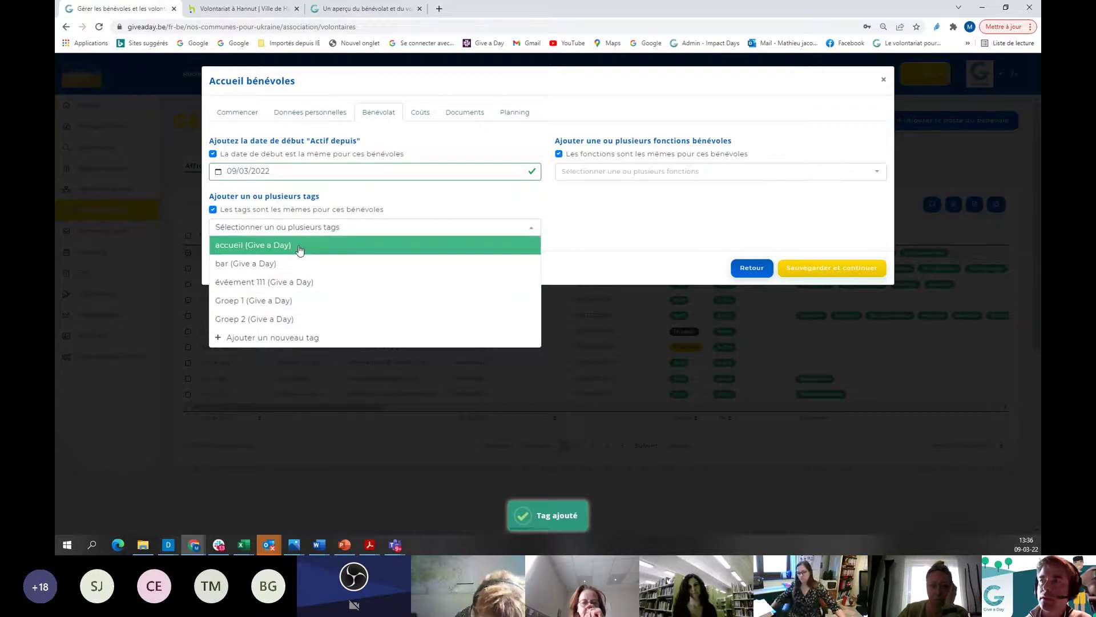
left_click(300, 246)
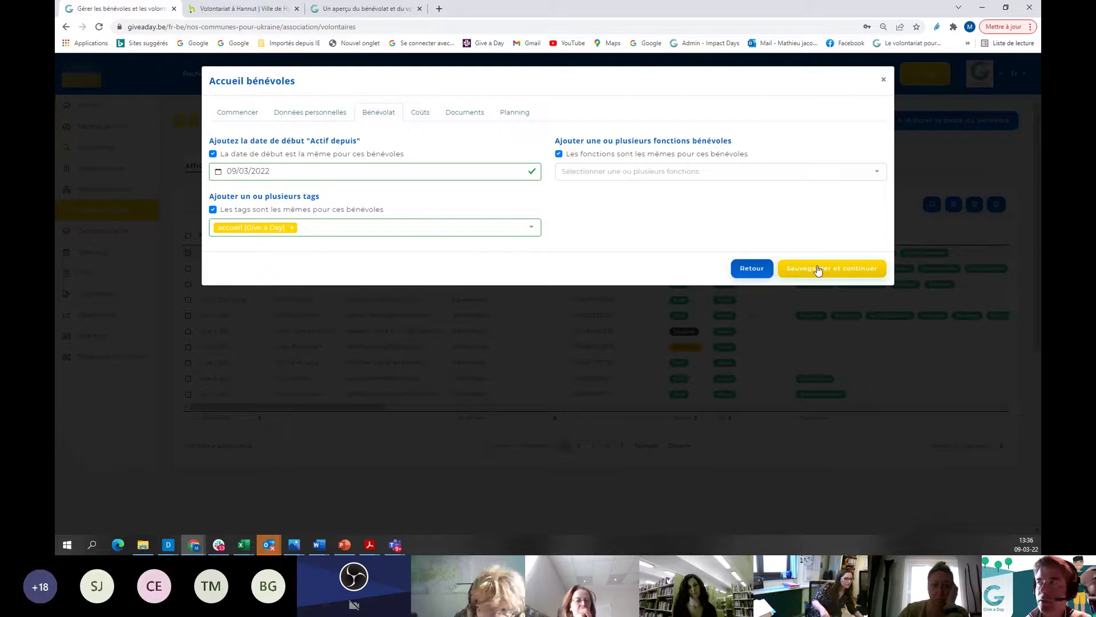
View the Coûts stage, add and save a document from the Contrat de volontariat template, and close the wizard at the Planning stage
left_click(426, 114)
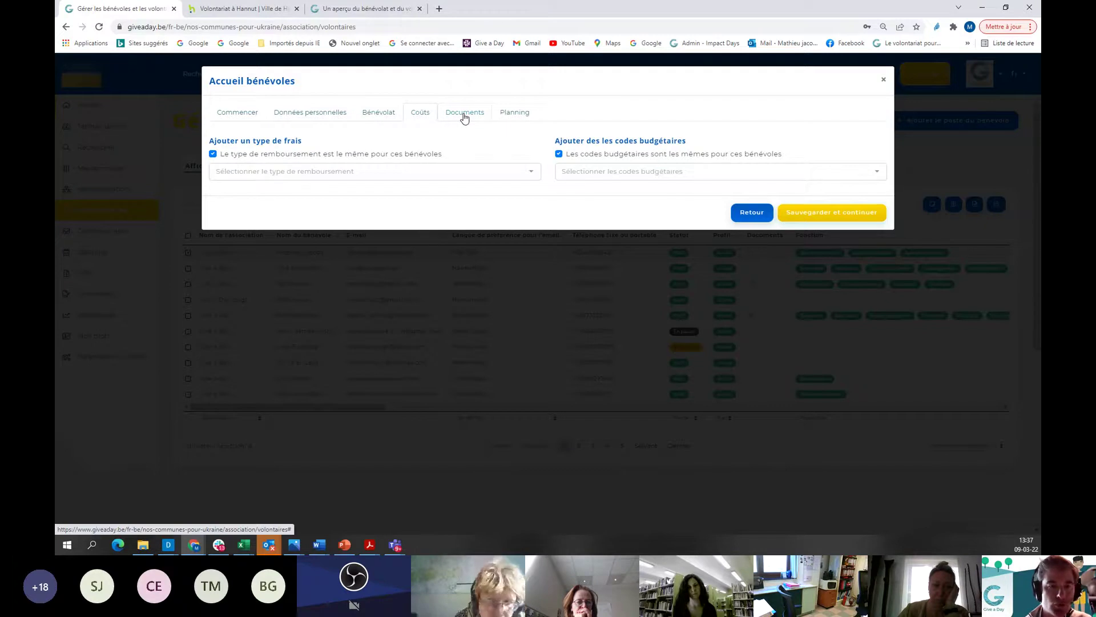
left_click(465, 114)
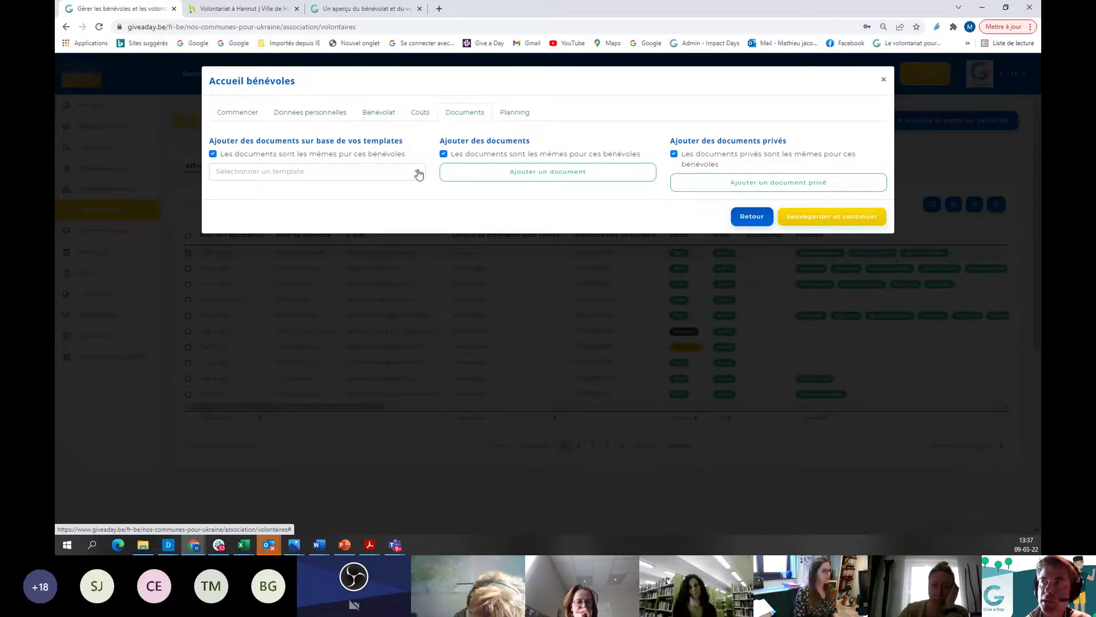
left_click(419, 174)
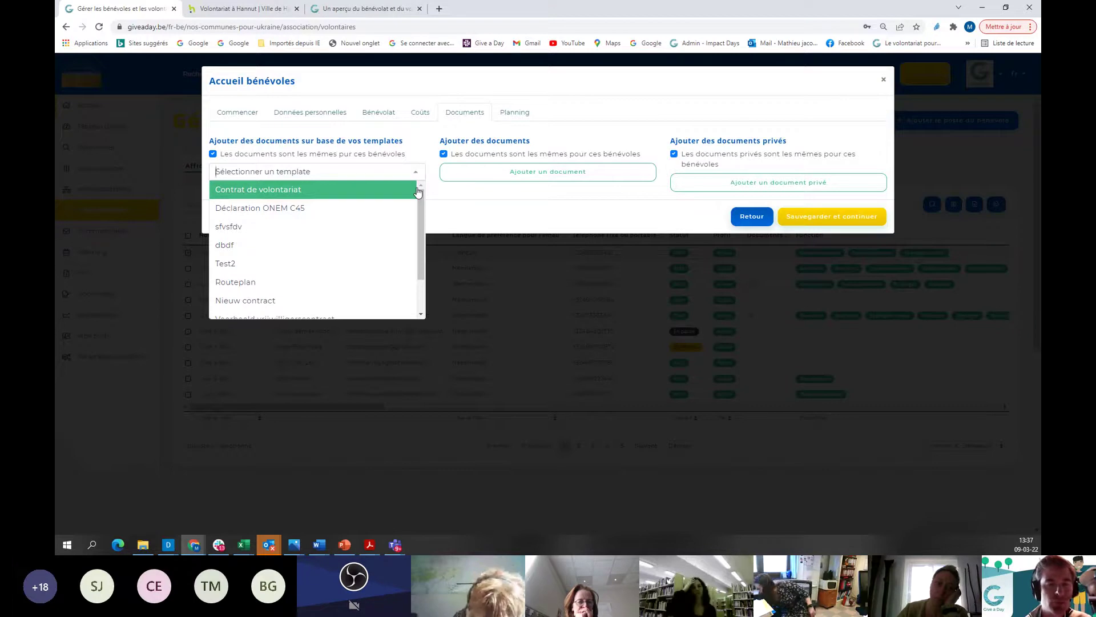
scroll(396, 248, "down", 2)
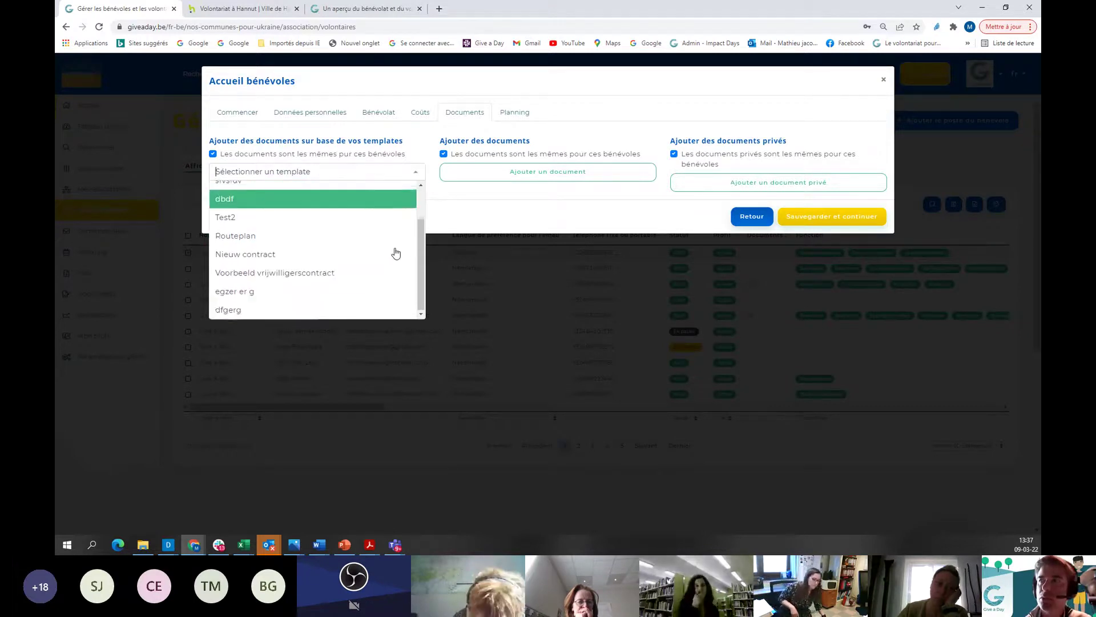
scroll(396, 252, "up", 3)
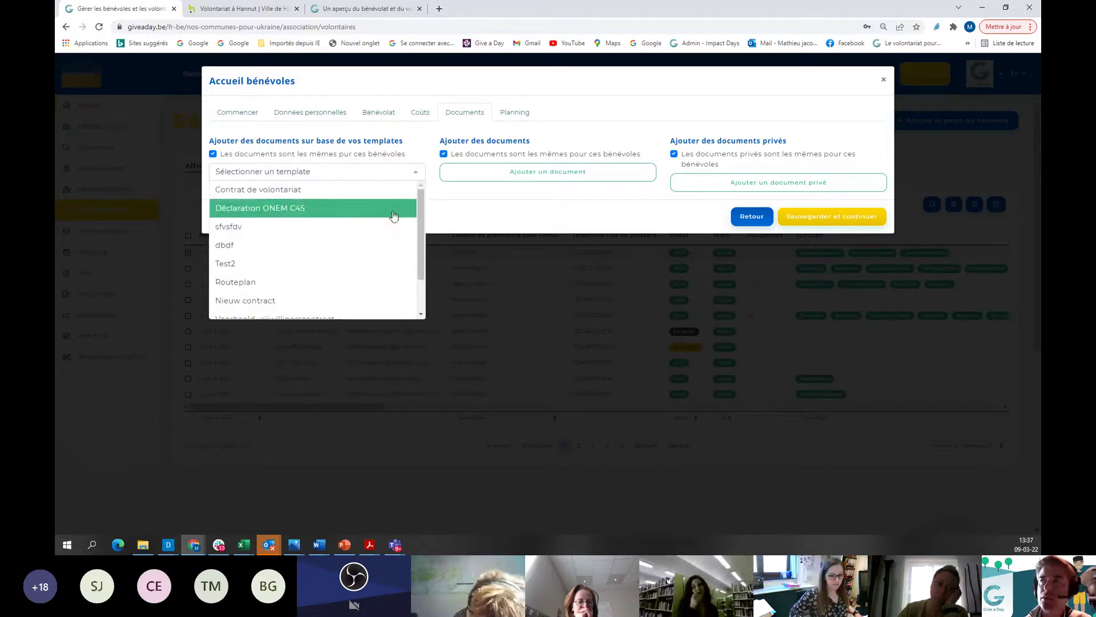
left_click(391, 189)
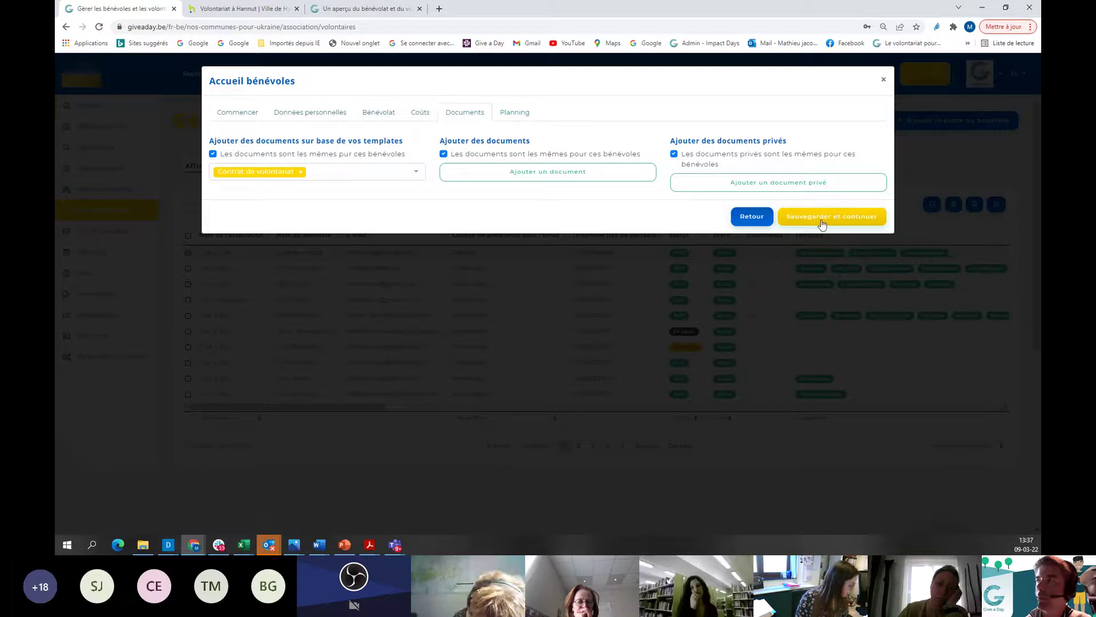
left_click(849, 216)
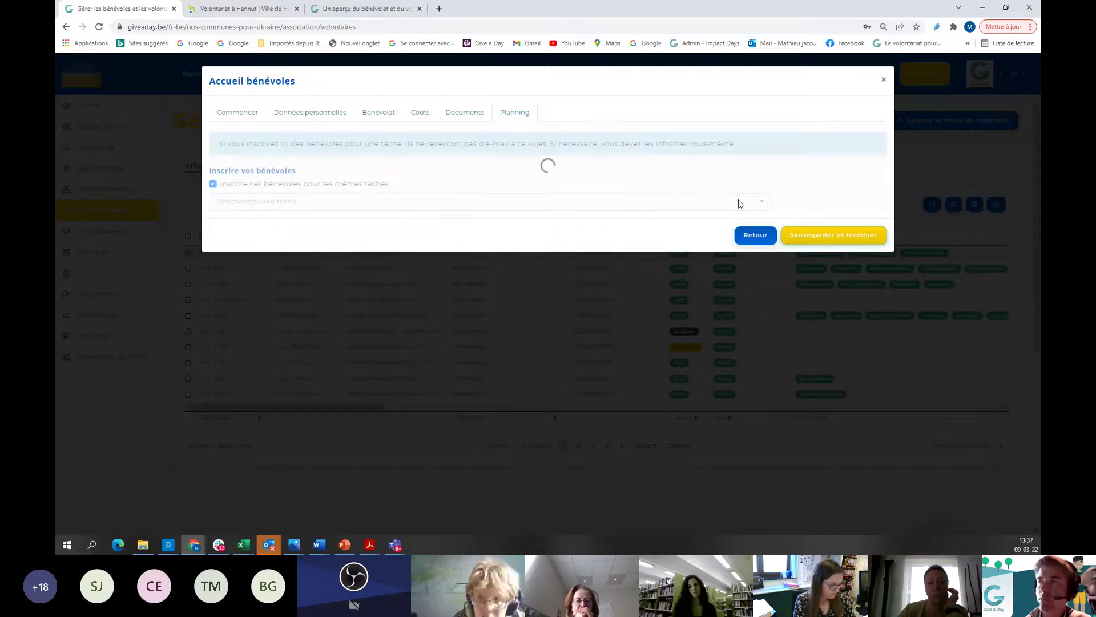
key("Escape")
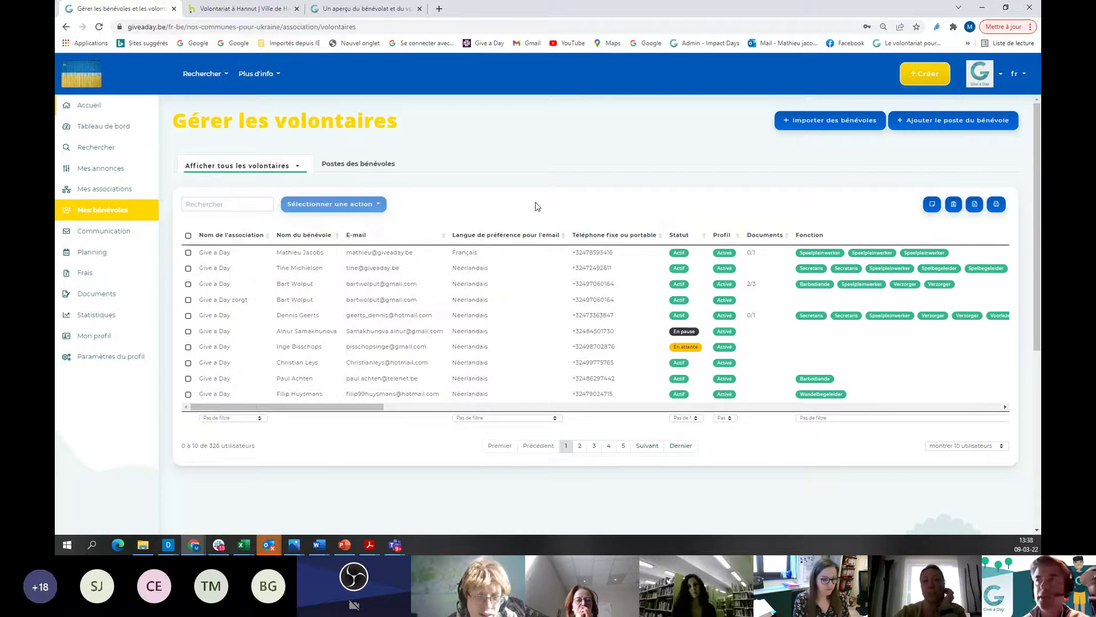
Start a new SMS from the Communication page with all volunteers as recipients, dismissing the connection warning
left_click(114, 239)
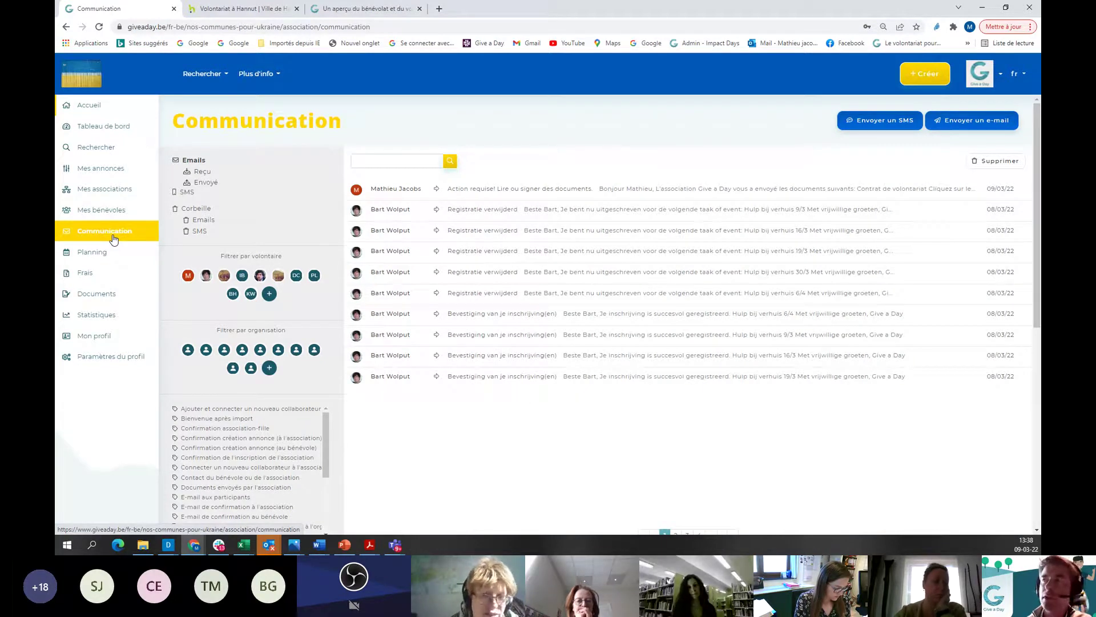
left_click(859, 130)
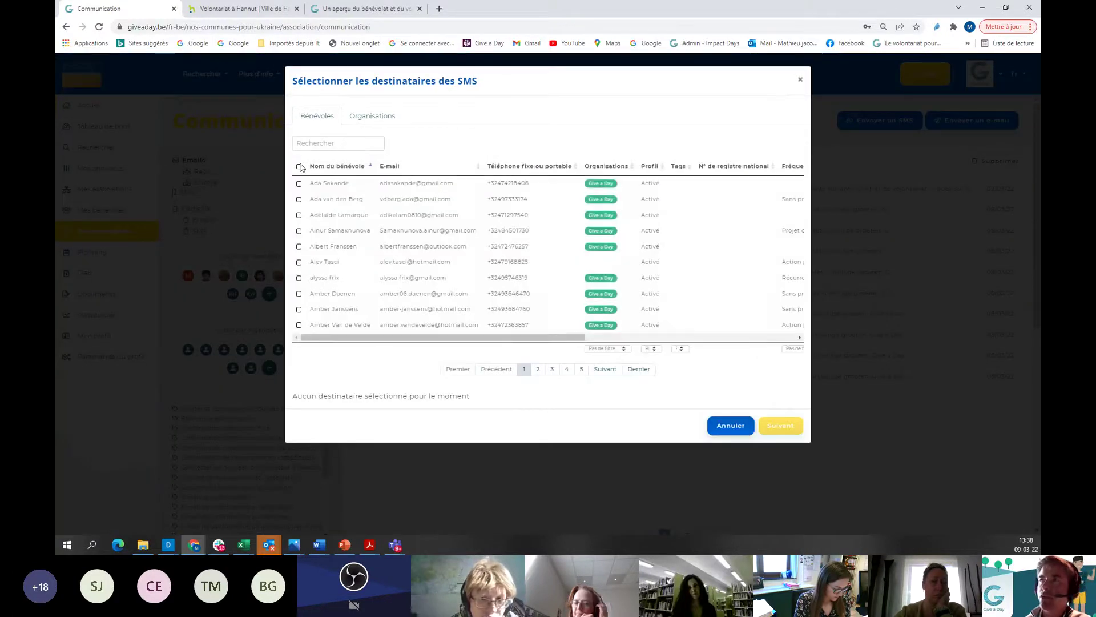
left_click(299, 166)
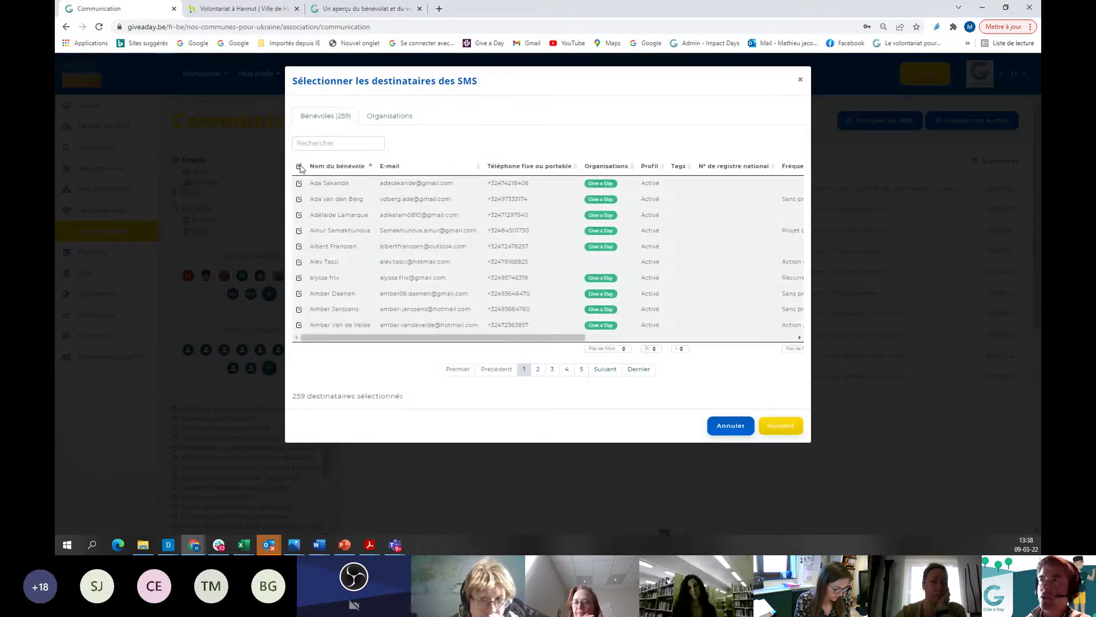
left_click(796, 427)
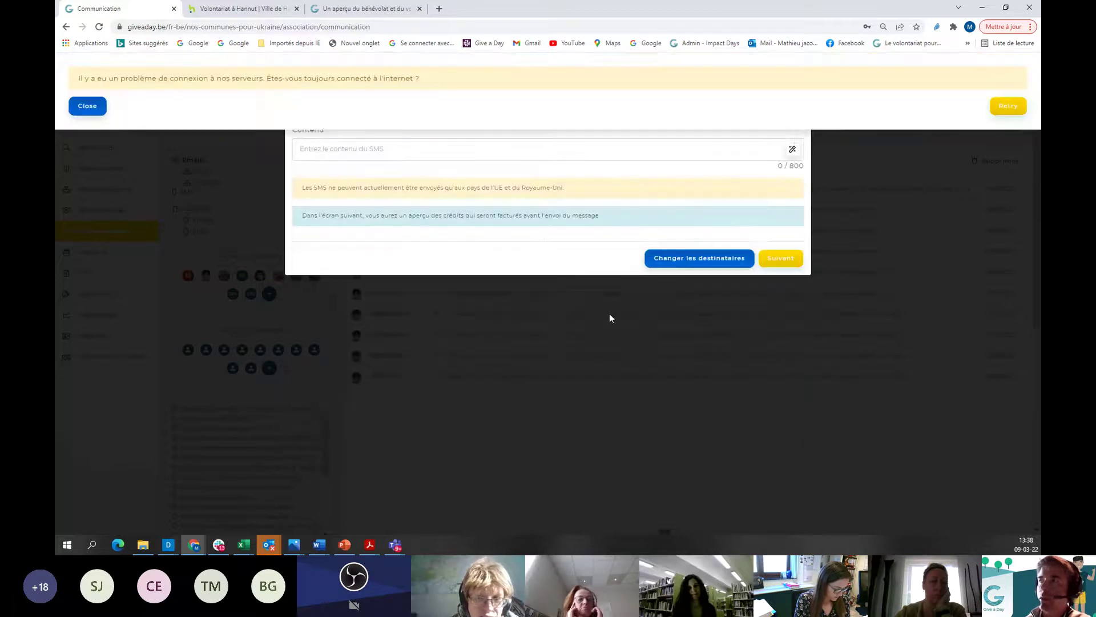
left_click(87, 105)
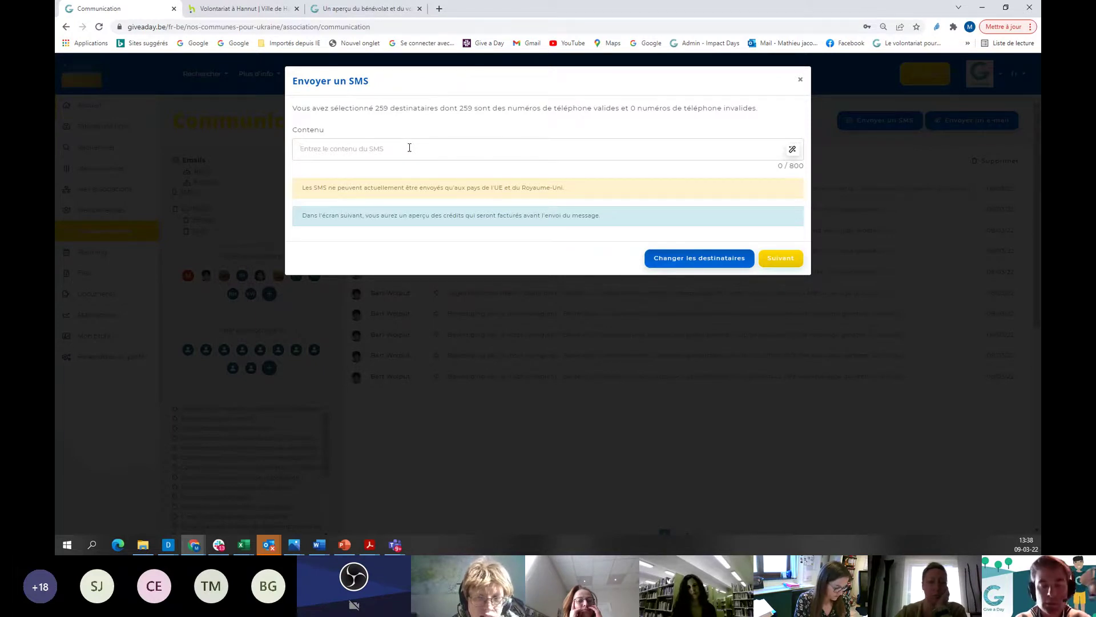
Write the SMS text "demain action à la Commune" and close the message without sending it
left_click(410, 147)
type("demain ")
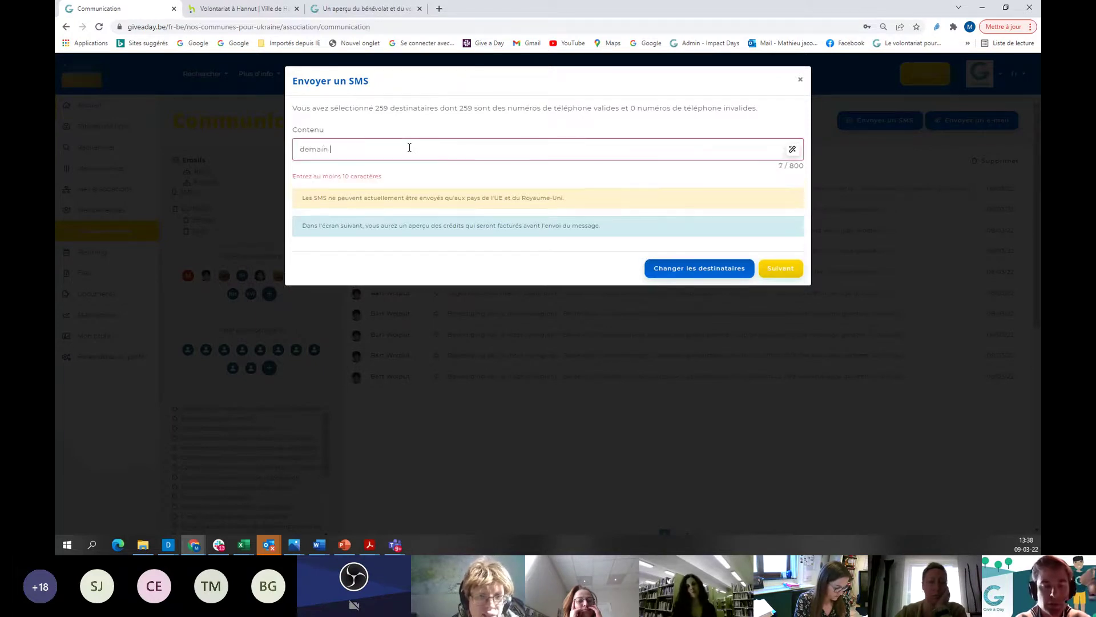
type("action à")
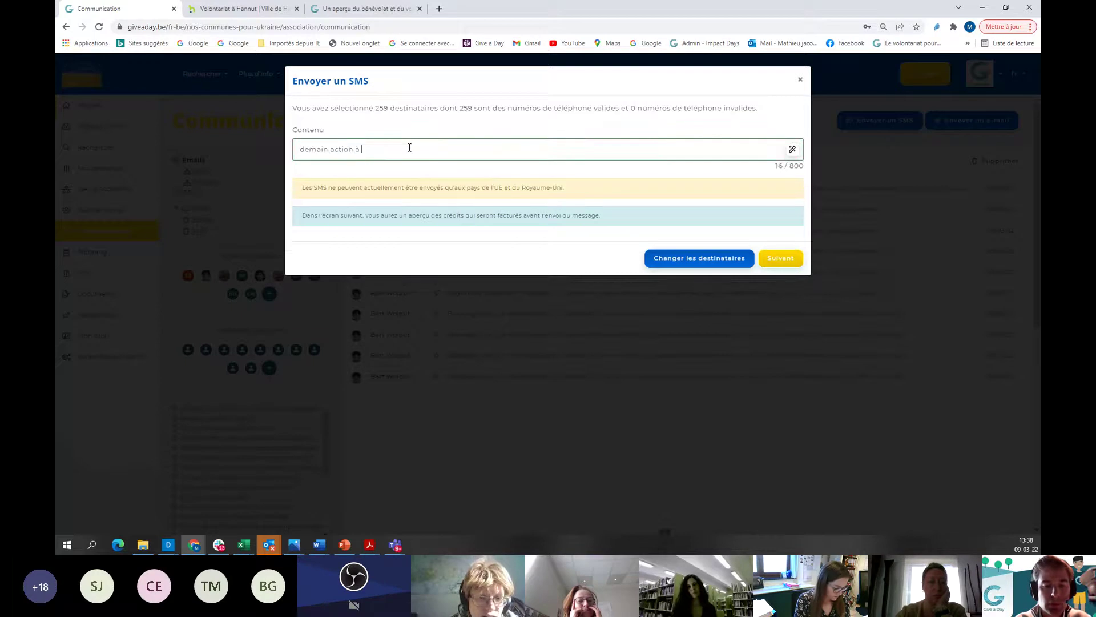
type(" la Commune")
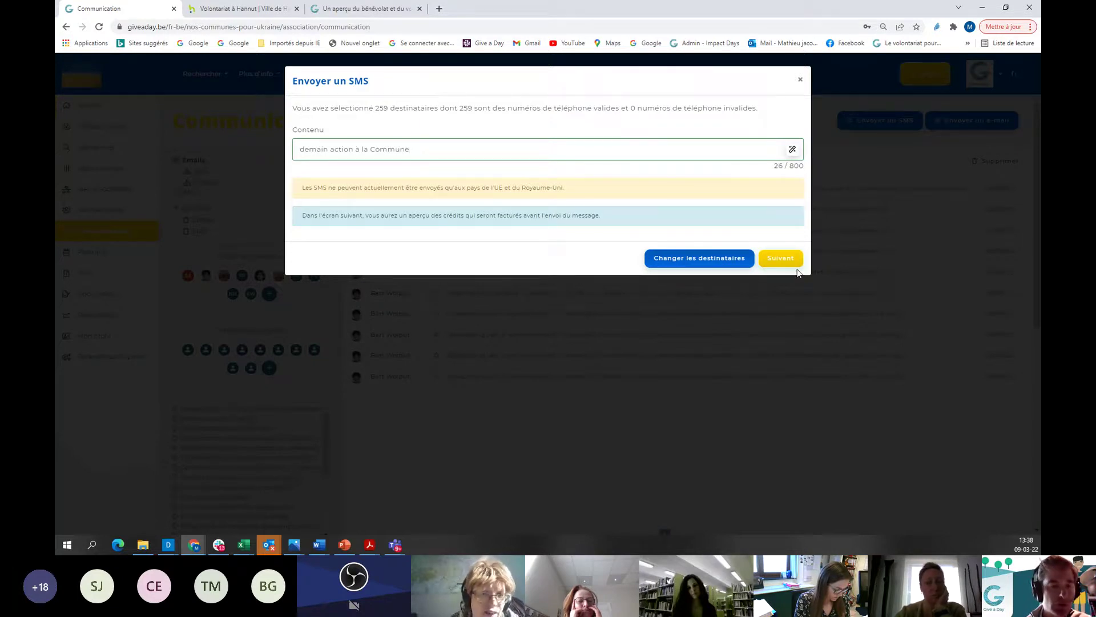
left_click(801, 79)
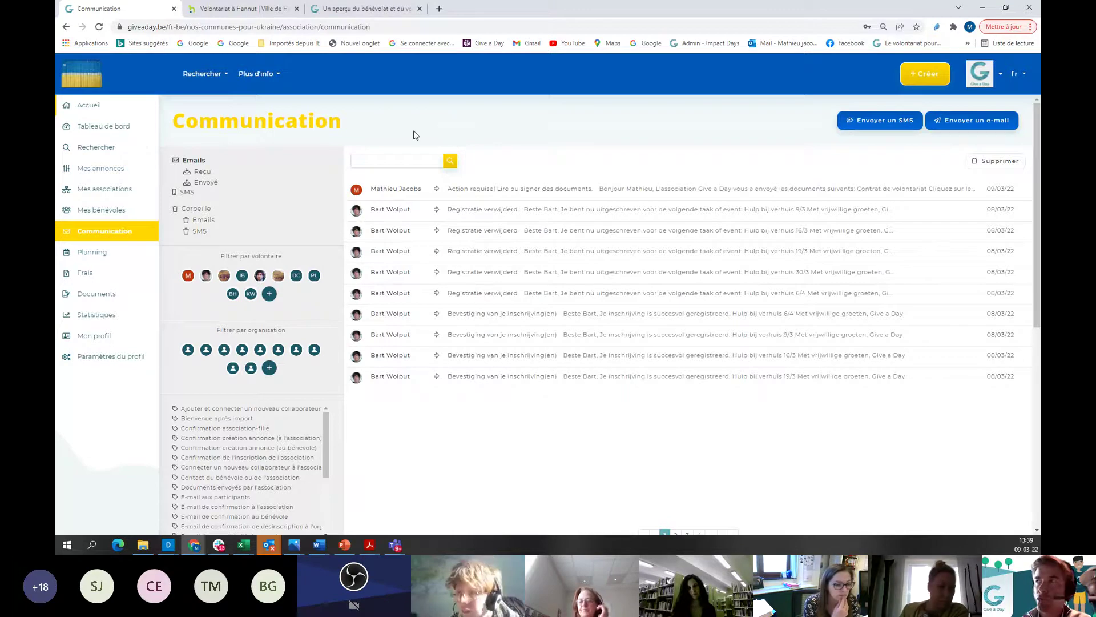
Start a new e-mail from the Communication page and filter the volunteer recipients by the événement tag
left_click(954, 128)
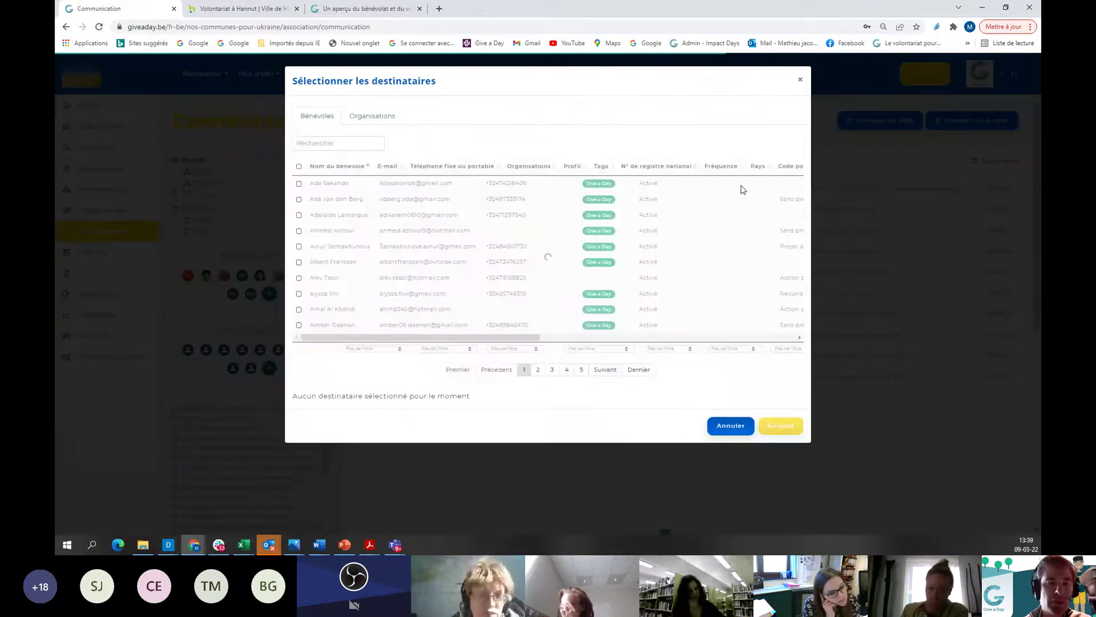
left_click(297, 167)
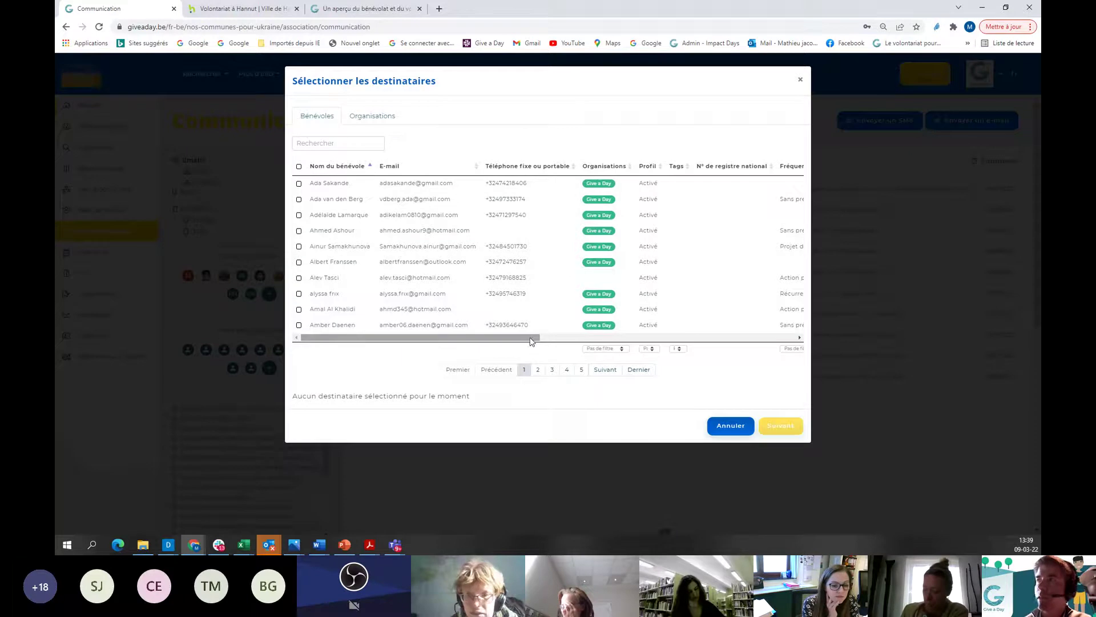
left_click_drag(532, 341, 556, 342)
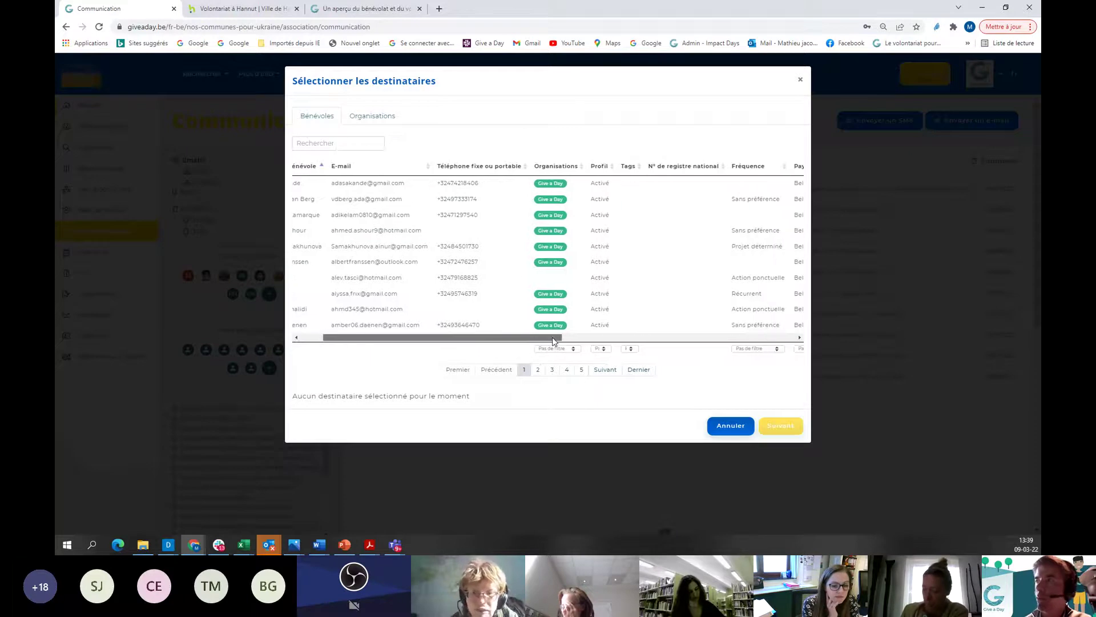
left_click(626, 349)
left_click(627, 352)
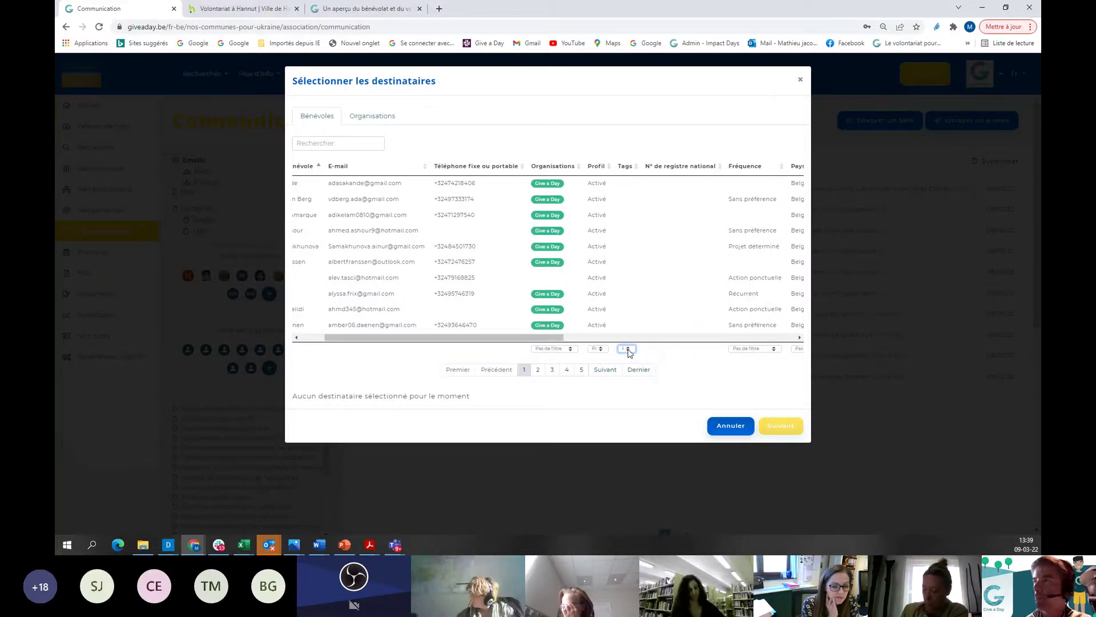
left_click_drag(539, 337, 516, 337)
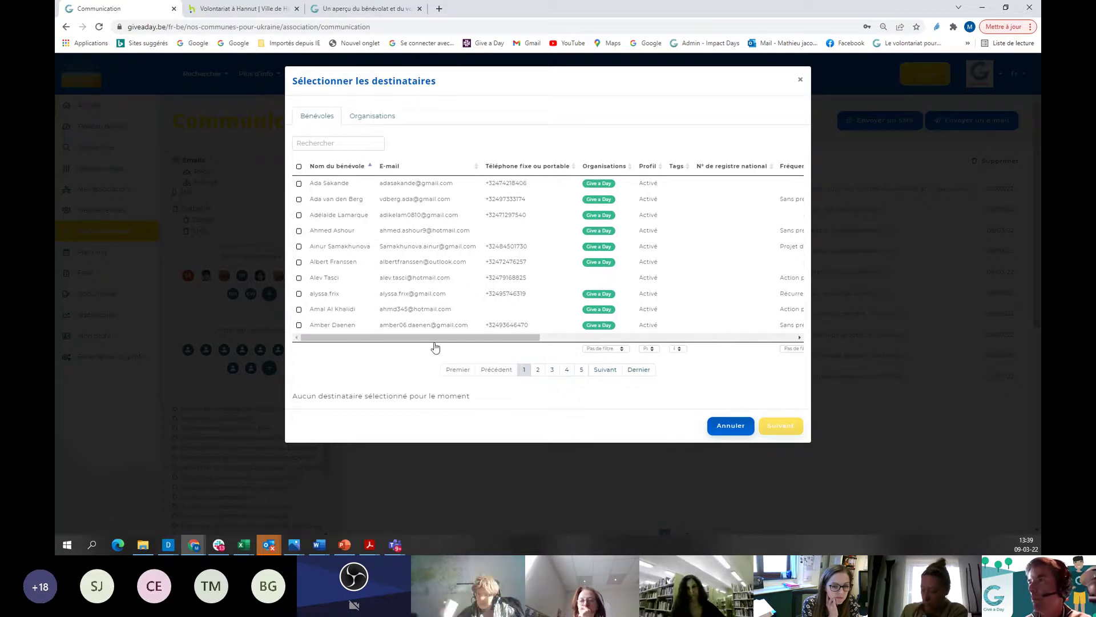
left_click_drag(420, 337, 507, 337)
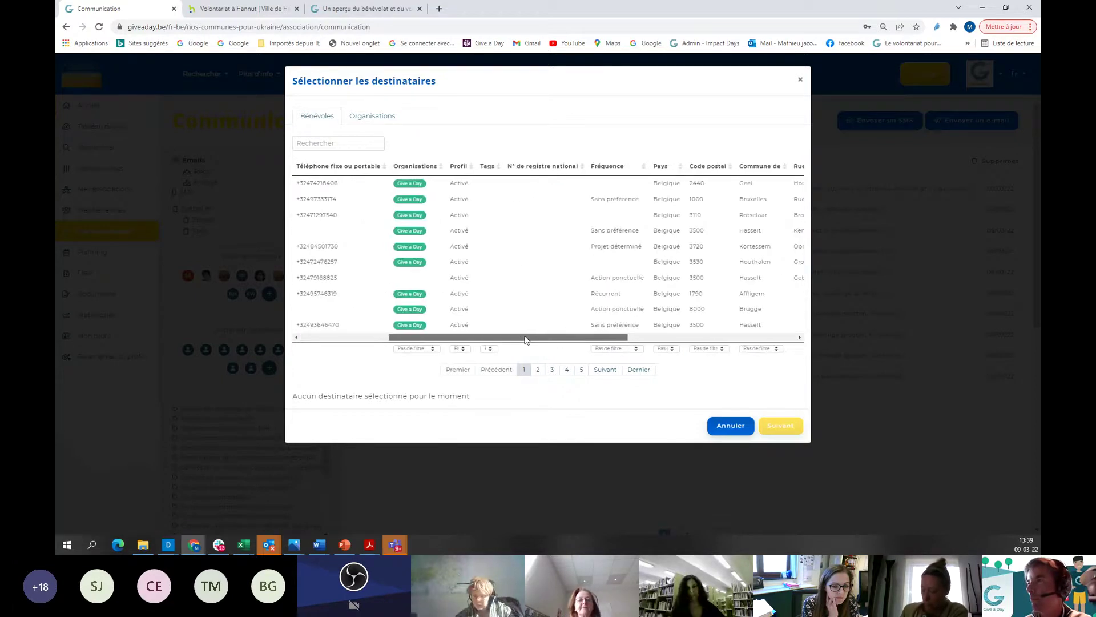
left_click(489, 349)
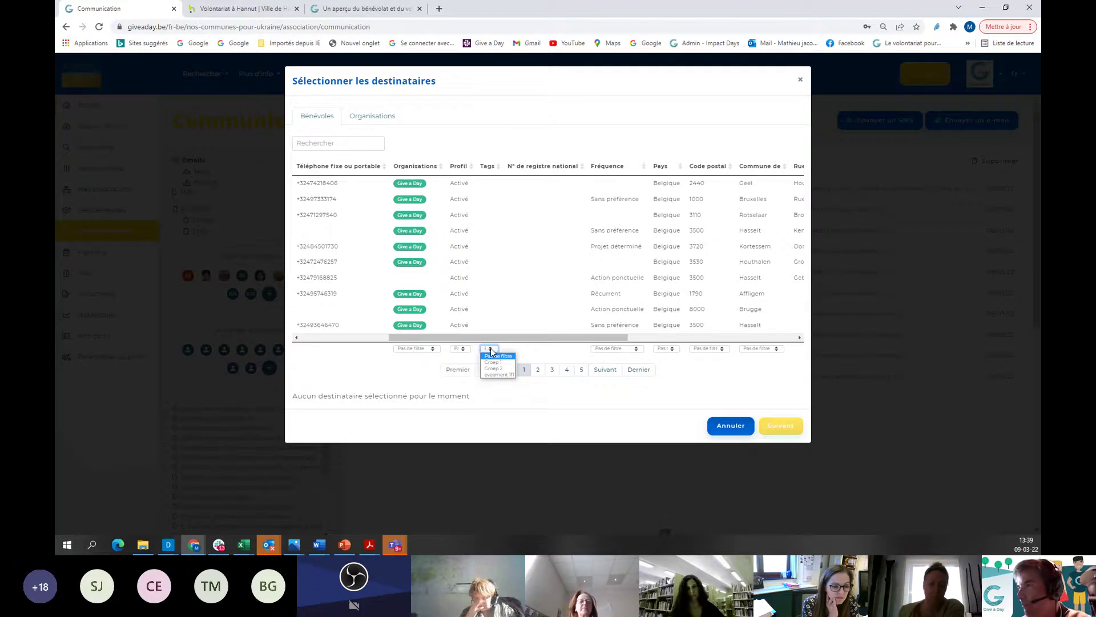
left_click(498, 374)
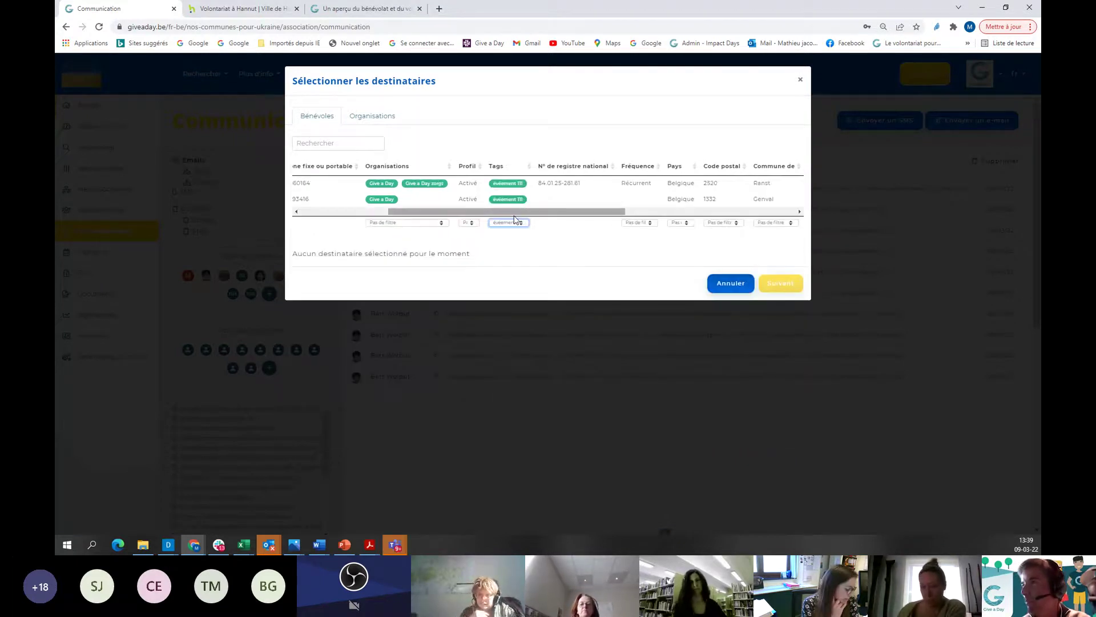
Select both filtered volunteers as recipients, continue to the e-mail composer, and close it without sending anything
left_click_drag(416, 216, 308, 218)
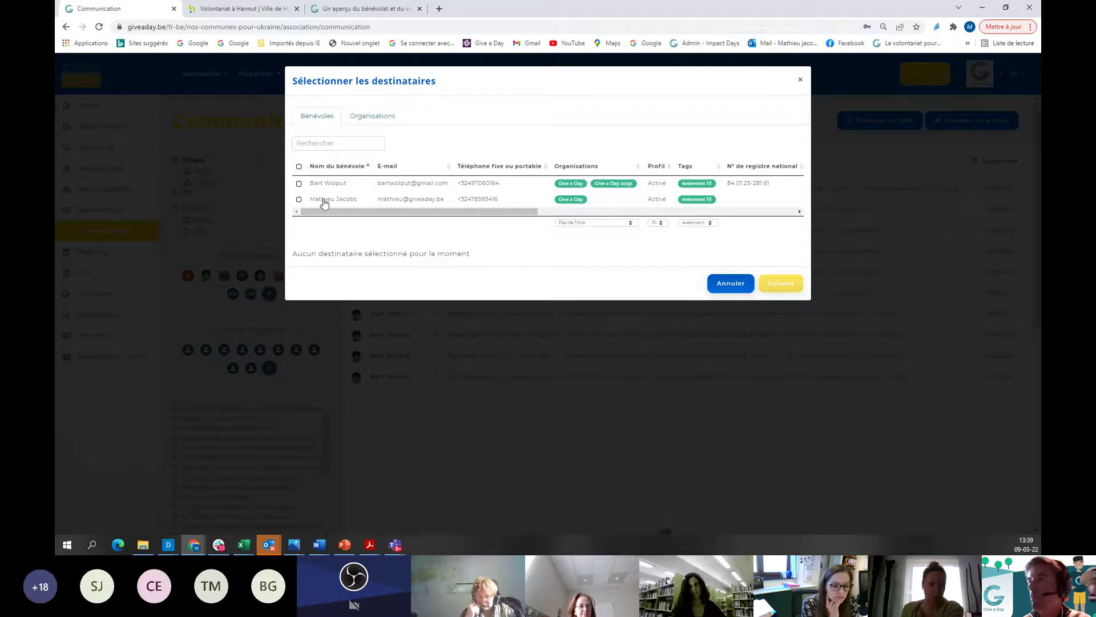
left_click(299, 184)
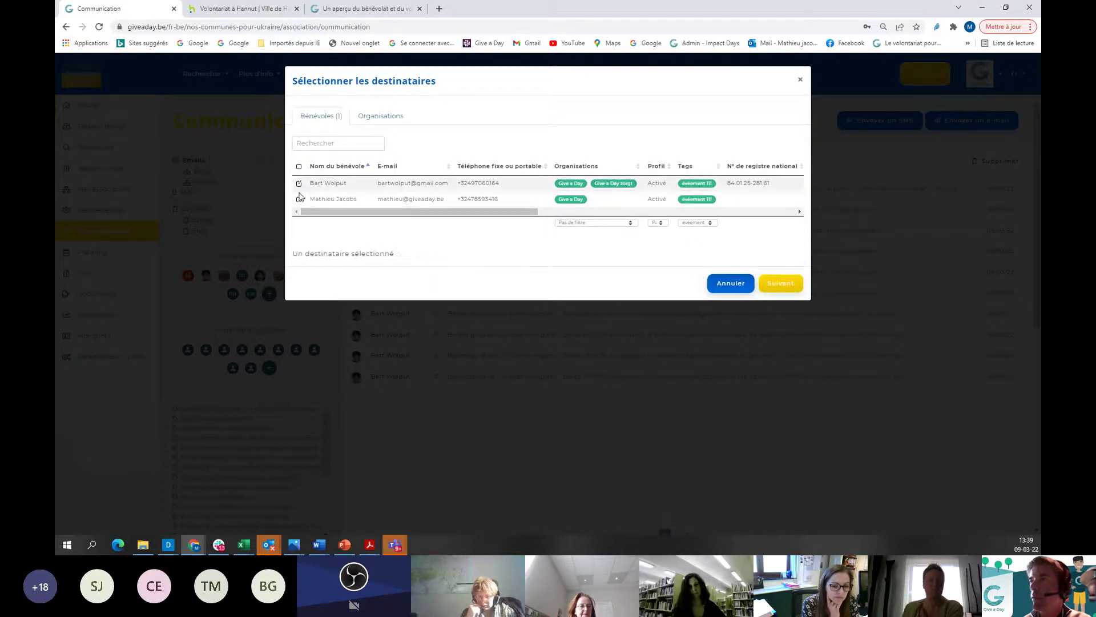
left_click(298, 198)
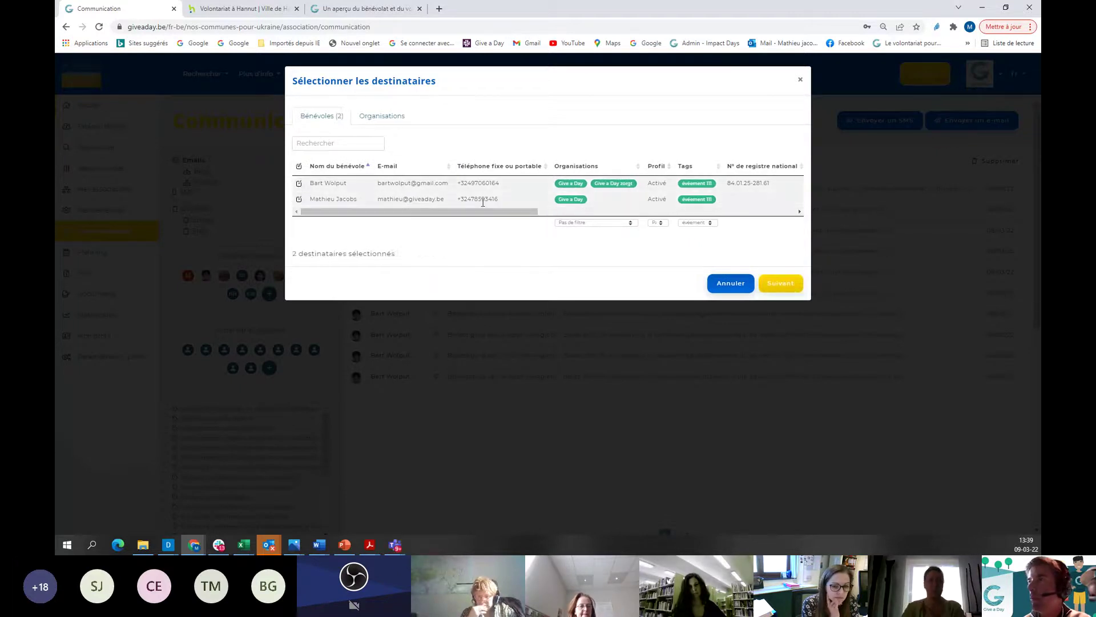
left_click(779, 282)
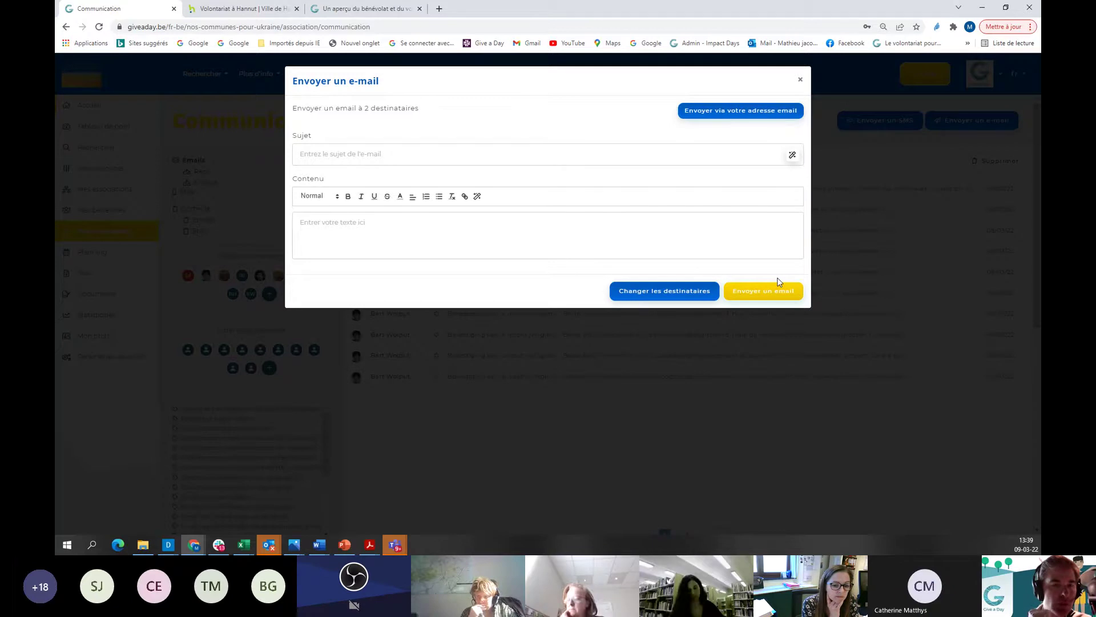
left_click(801, 81)
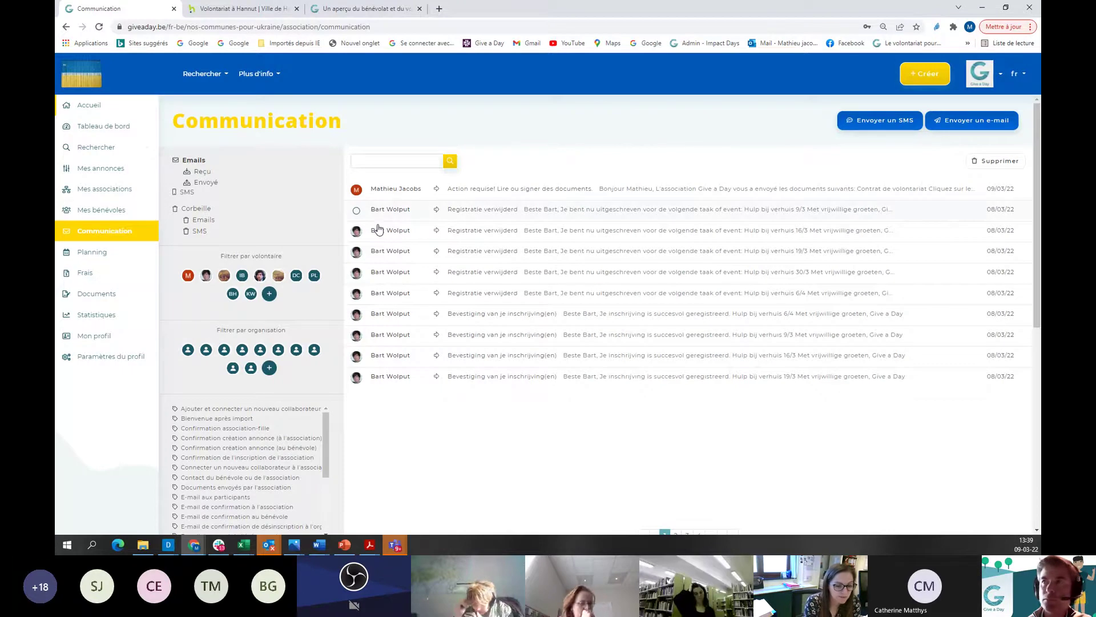
Revisit the Mes bénévoles and Communication pages and open the Planning calendar
left_click(104, 210)
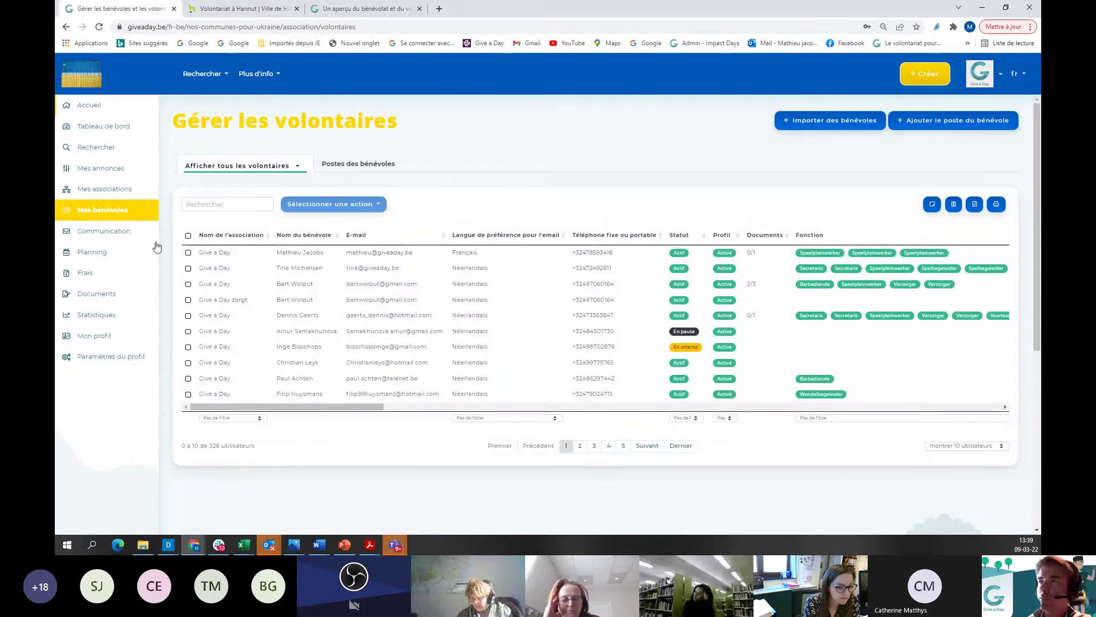
left_click(102, 232)
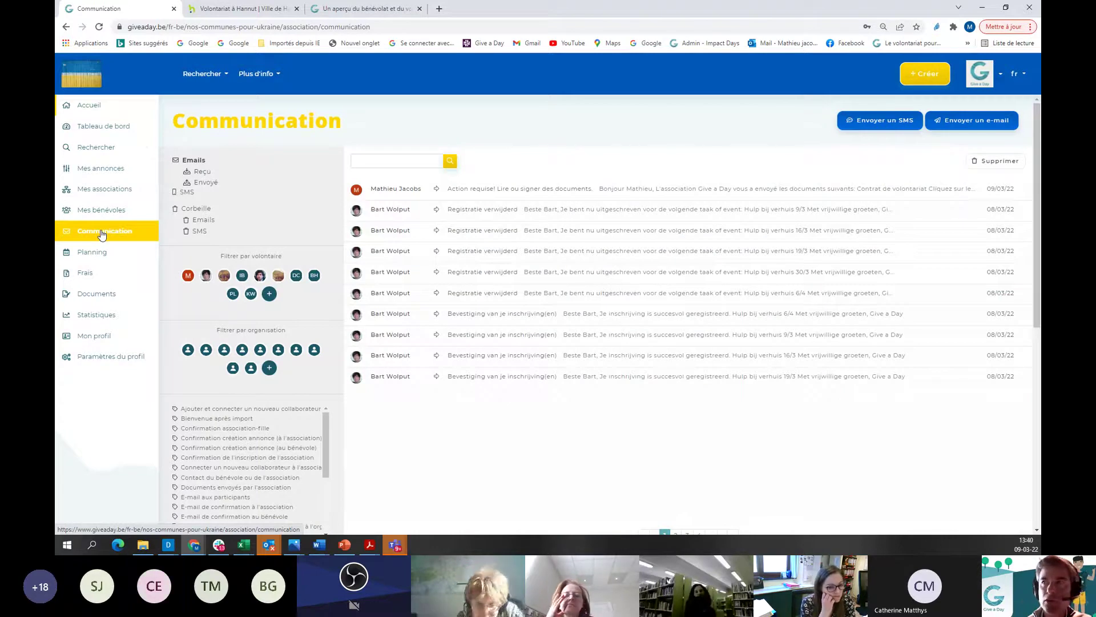
left_click(104, 256)
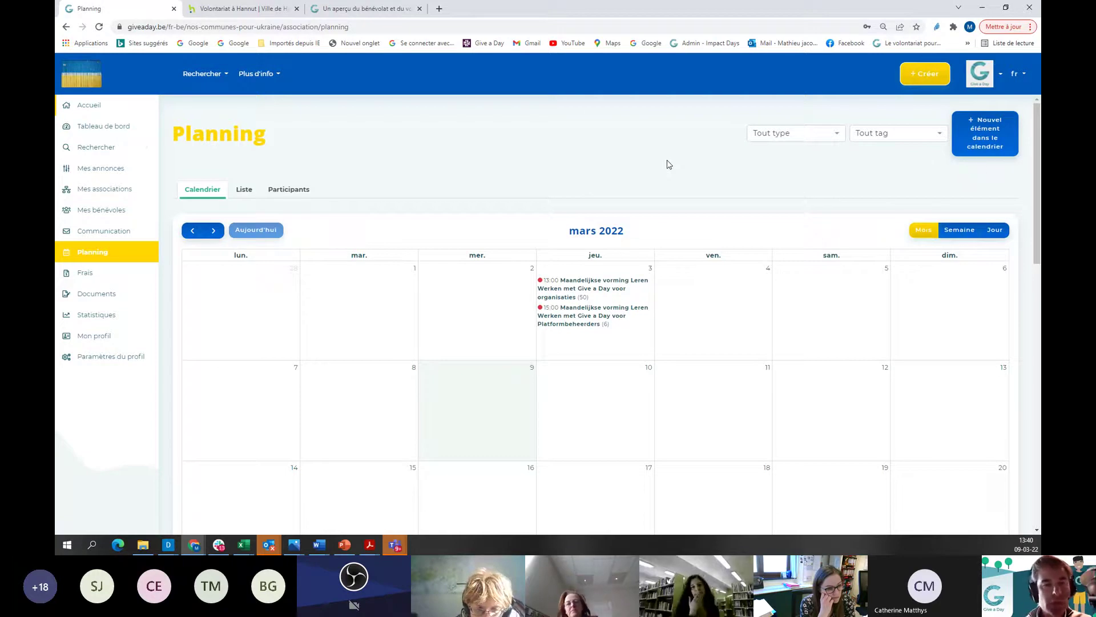
Start a new calendar entry of type Tâche titled "permanence d'accueil" and fill its description with placeholder text
left_click(993, 128)
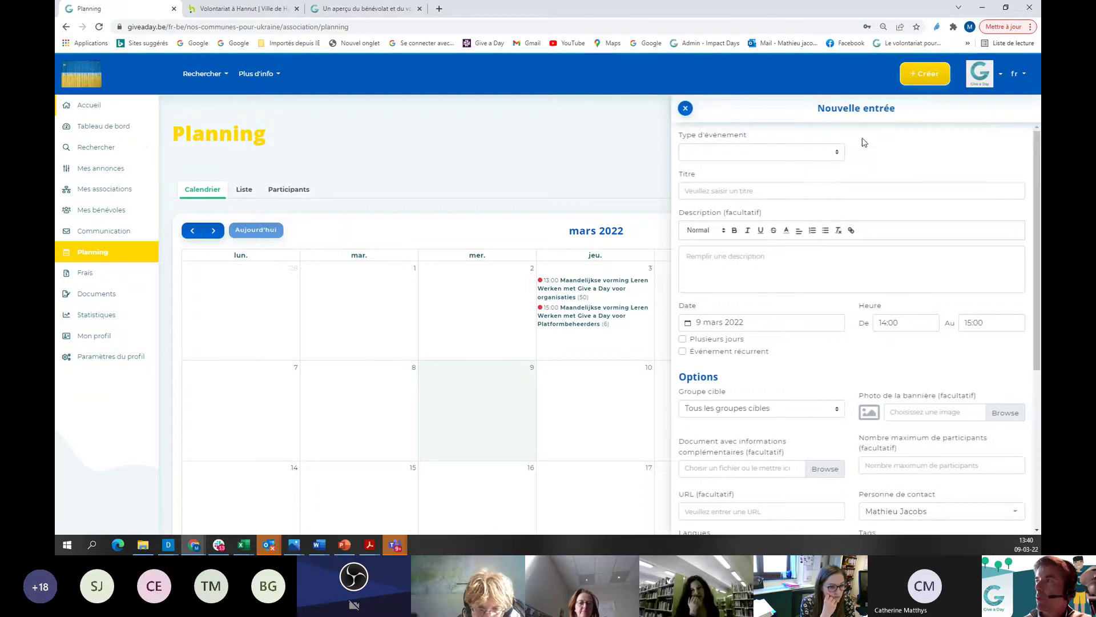
left_click(791, 153)
left_click(786, 166)
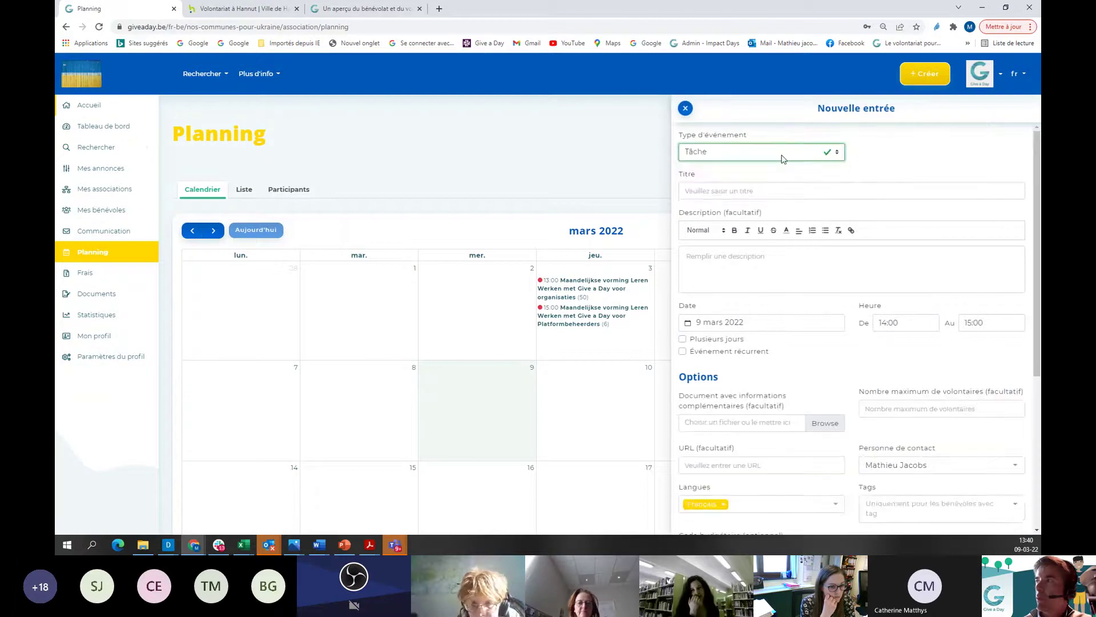
left_click(766, 193)
type("pe")
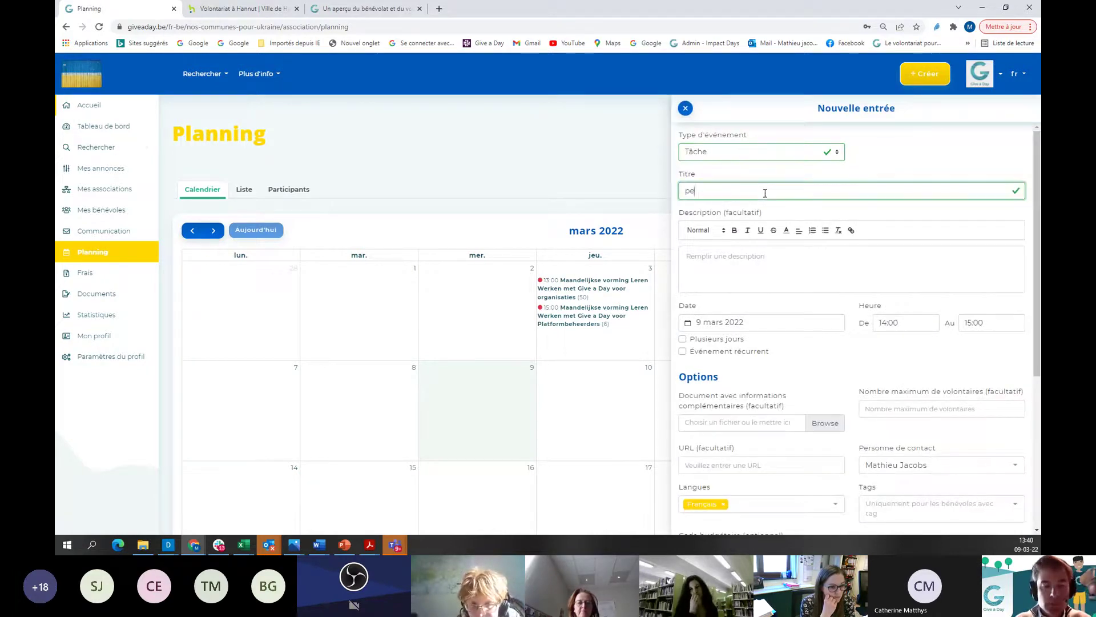
type("rmanence d")
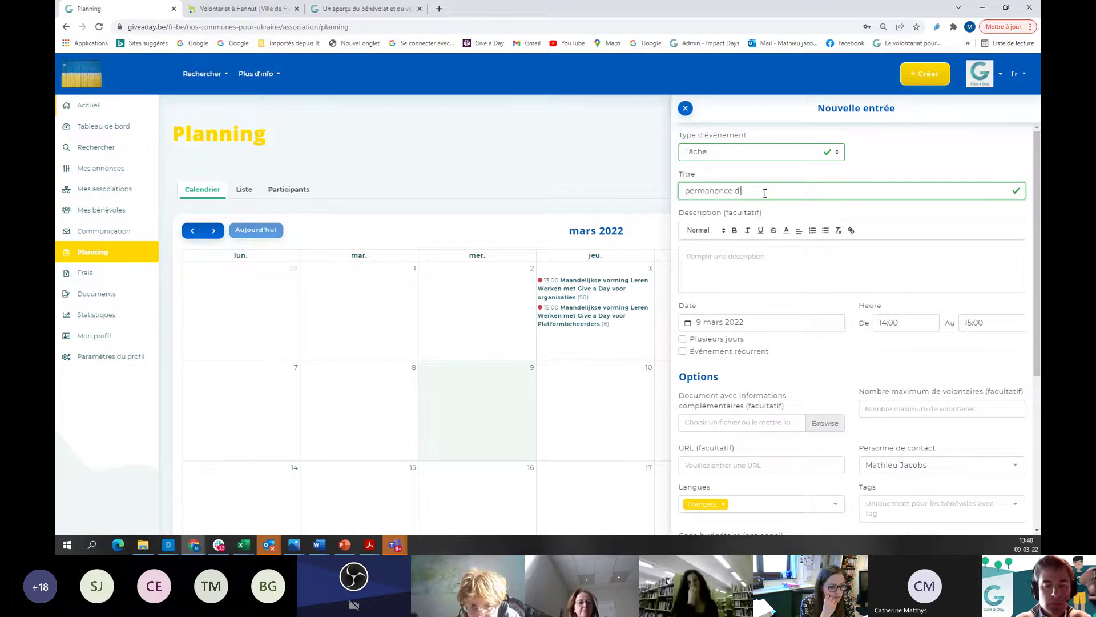
type("'accueil")
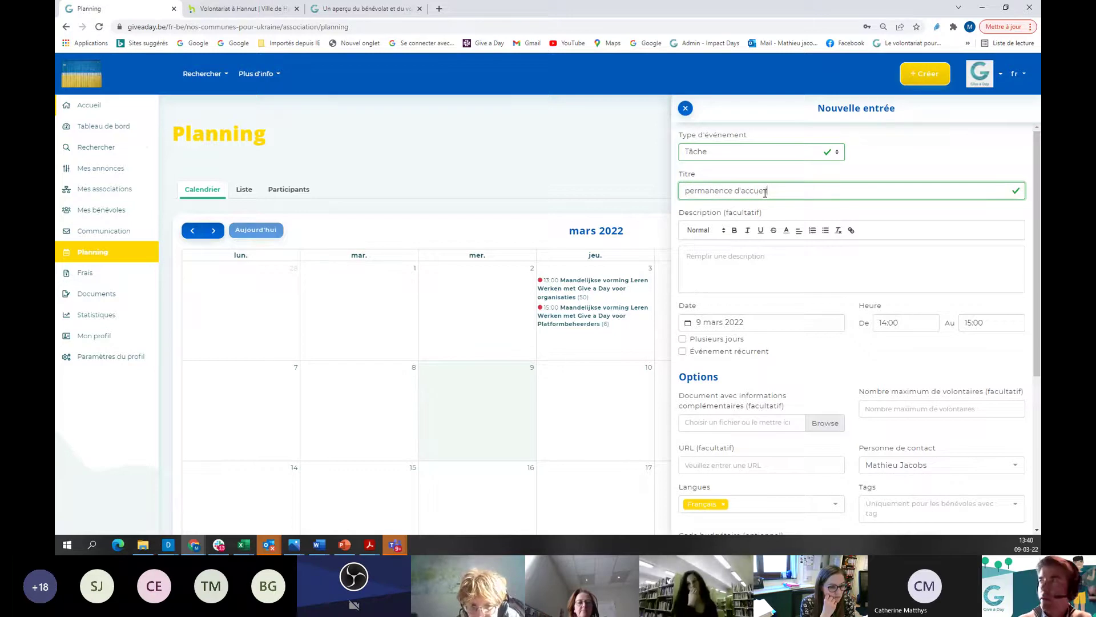
left_click(748, 253)
type("ukytq UqtiqGIQe Ug UFQi QUGi e")
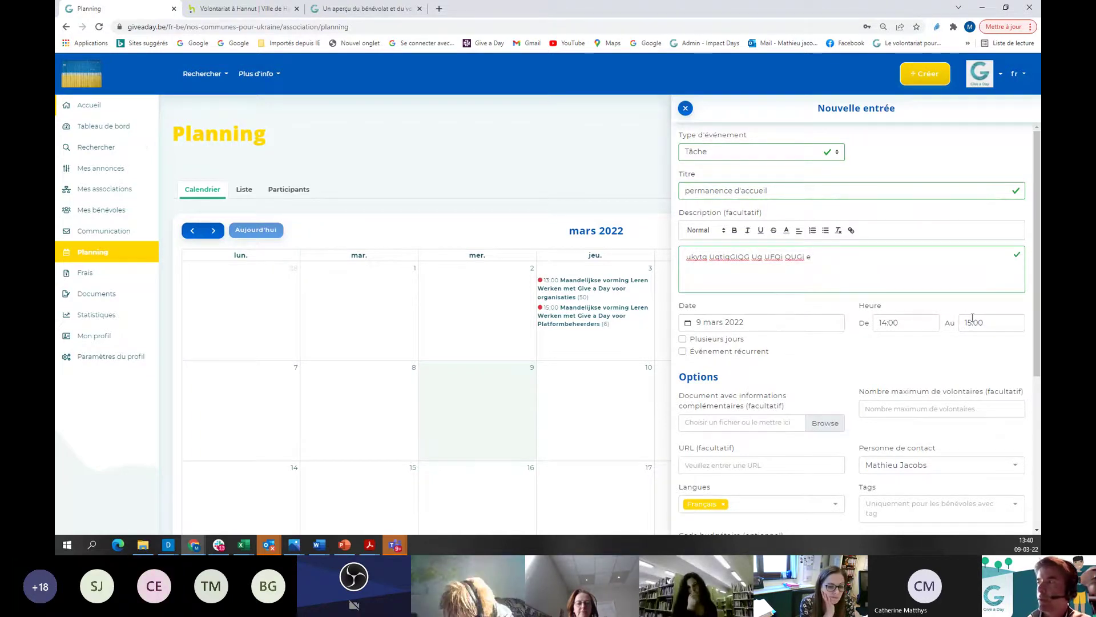
Make the task recurring every week on Wednesday from 14:00 to 15:00, between 09/03/2022 and 09/03/2023
left_click(683, 351)
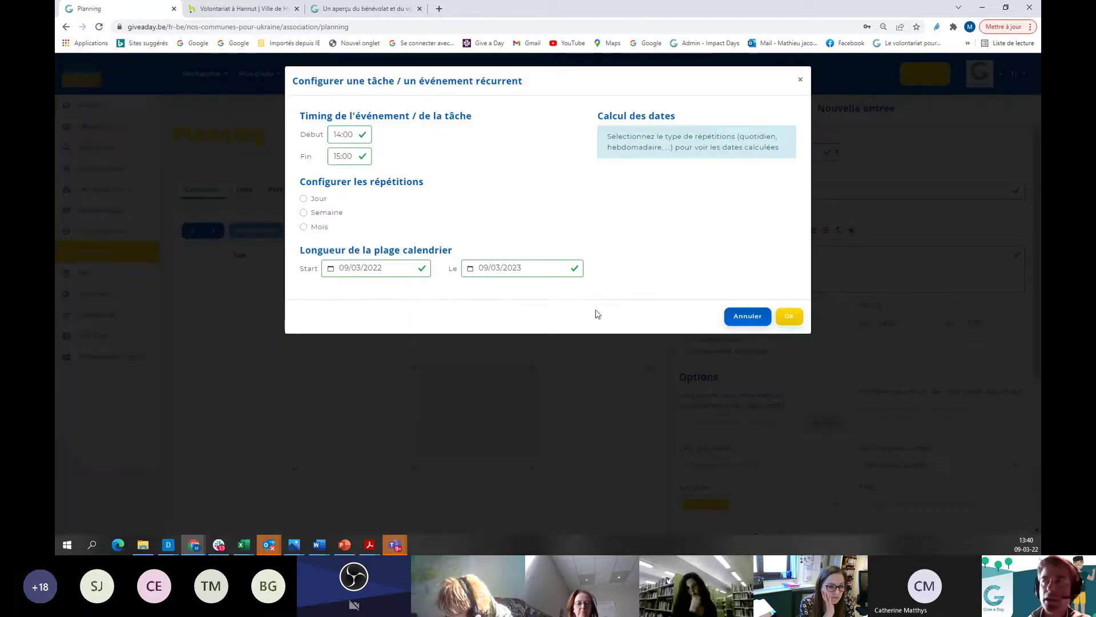
left_click(304, 212)
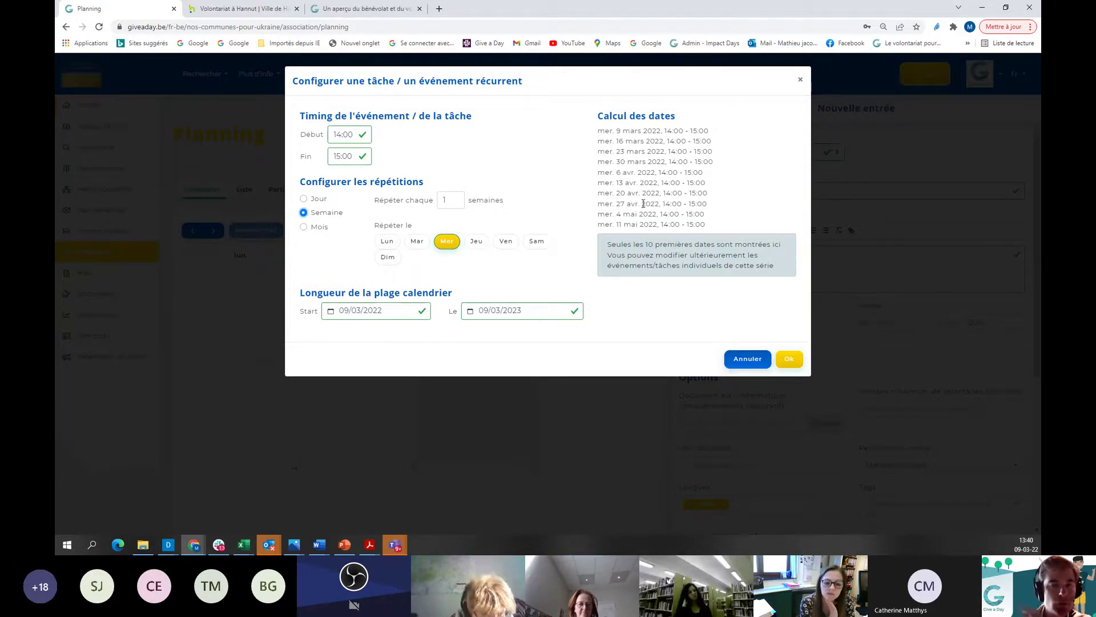
left_click(798, 362)
Limit the task to a maximum of 4 volunteers, create it, and preview its 9 March occurrence in the calendar
scroll(794, 357, "down", 2)
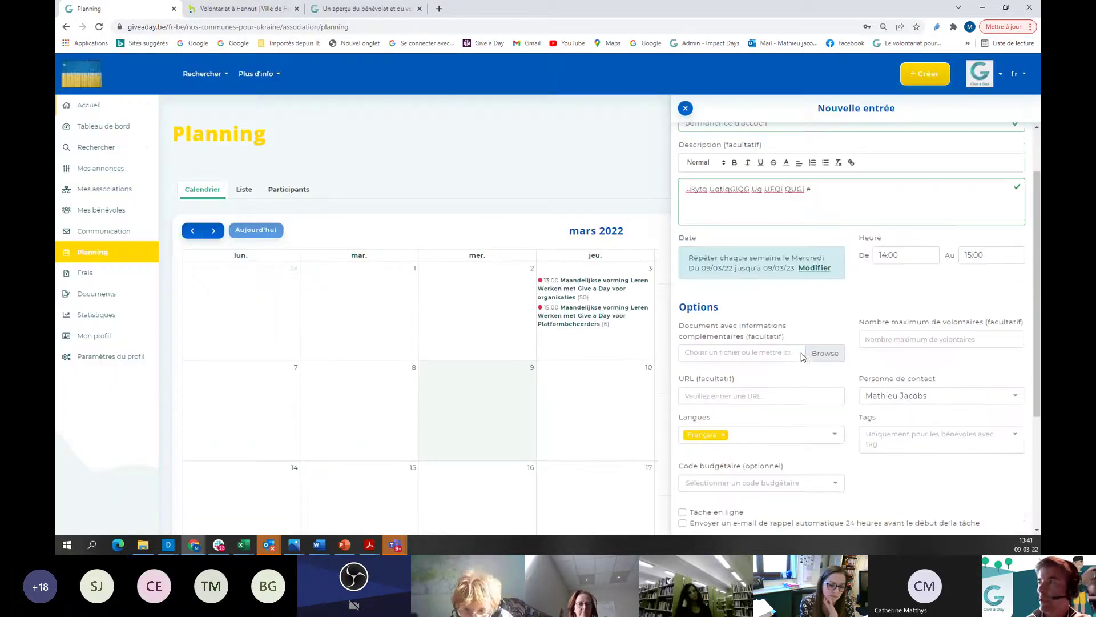
left_click(882, 305)
type("4")
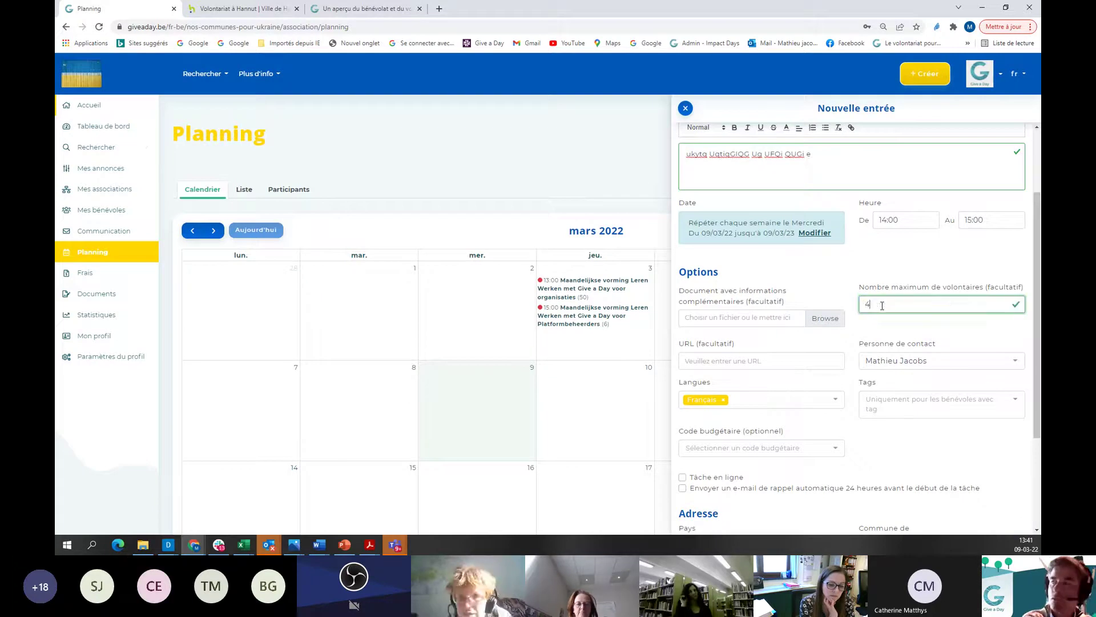
scroll(882, 263, "down", 2)
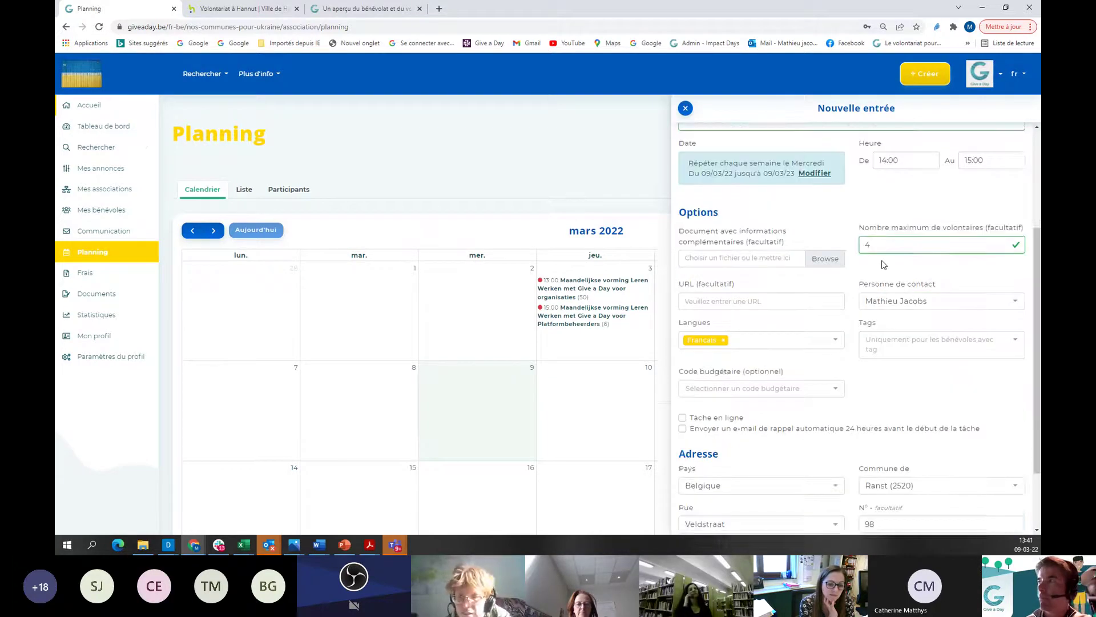
scroll(883, 260, "down", 1)
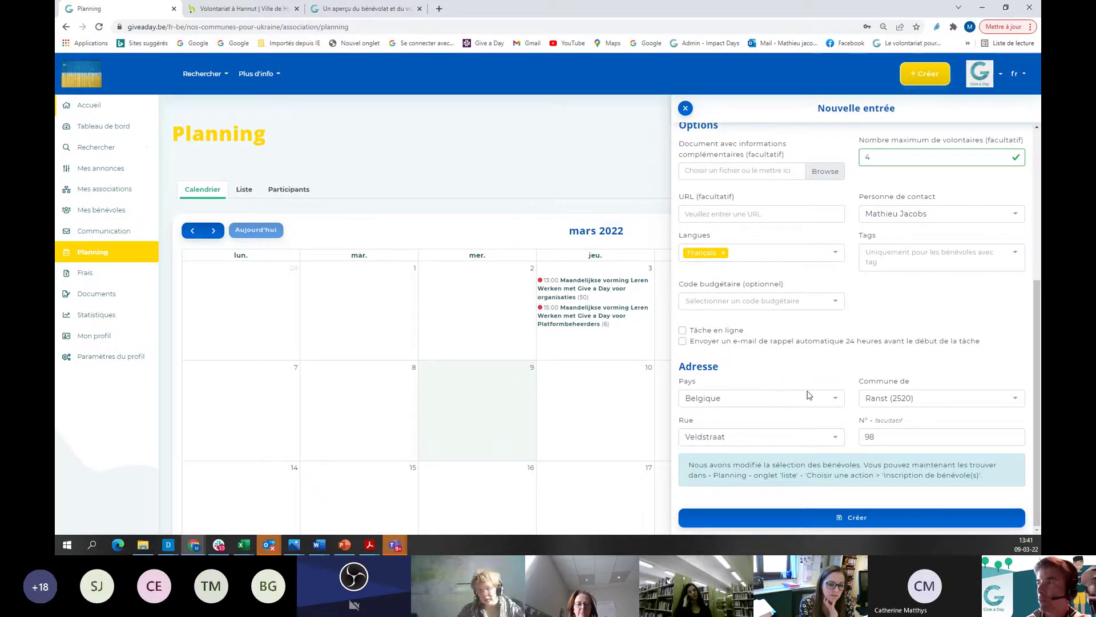
left_click(861, 520)
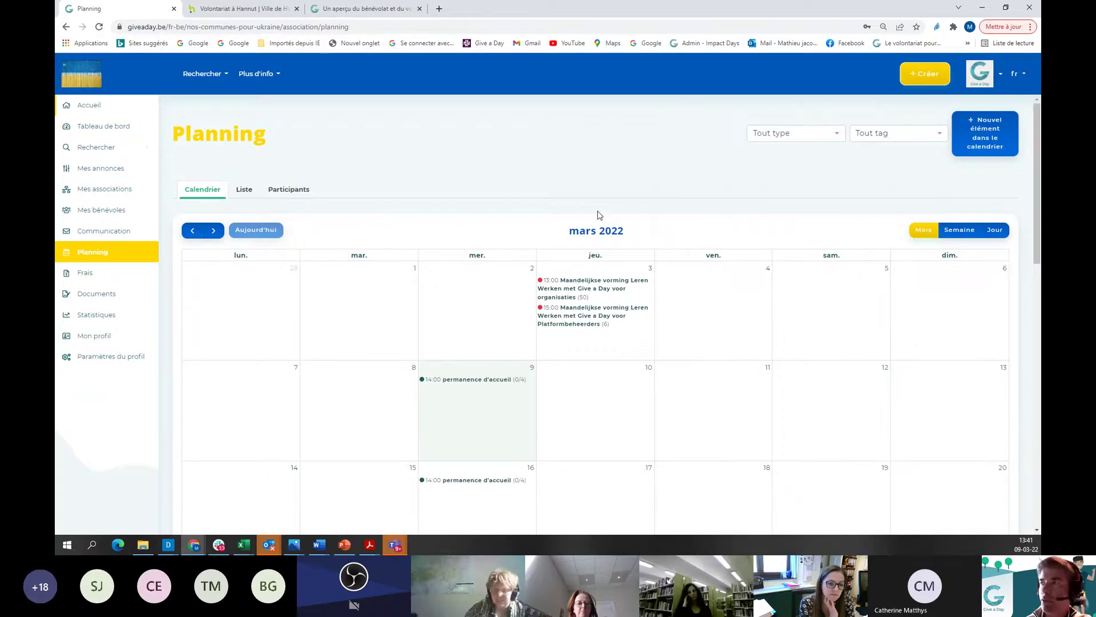
scroll(597, 211, "down", 1)
mouse_move(469, 338)
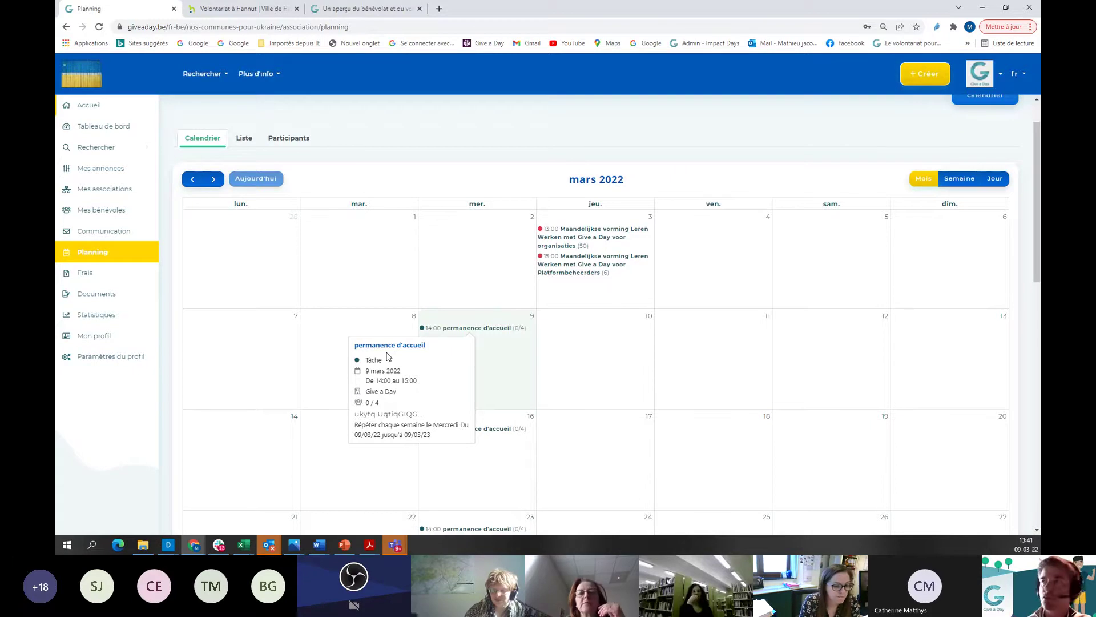
Search the Planning list for "permanence" and select all the matching tasks
left_click(253, 139)
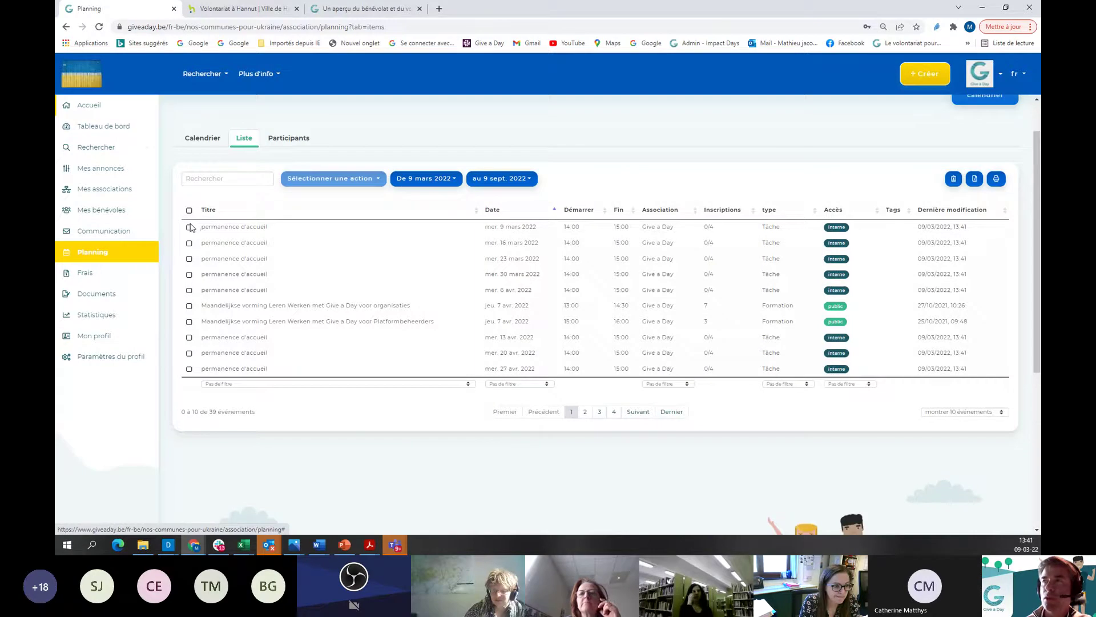
left_click(211, 177)
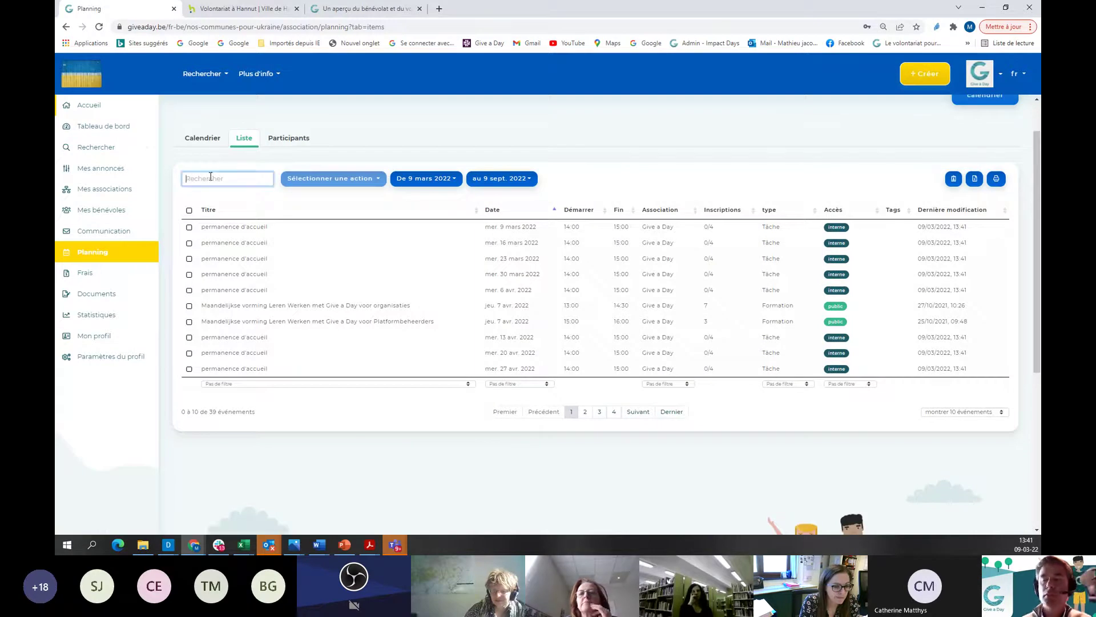
type("permanence")
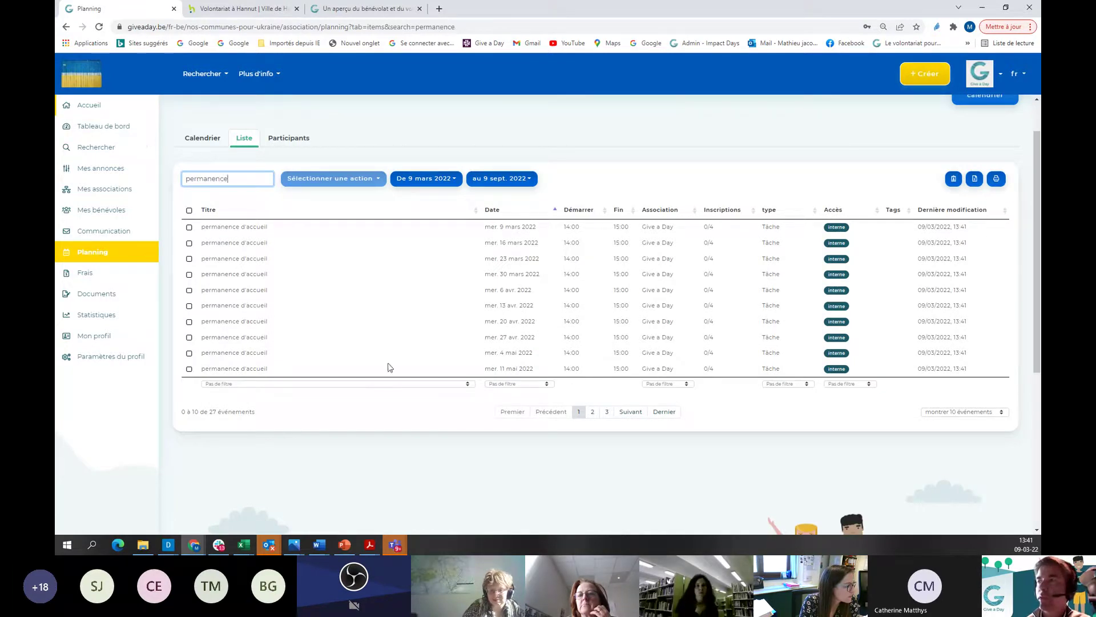
left_click(189, 228)
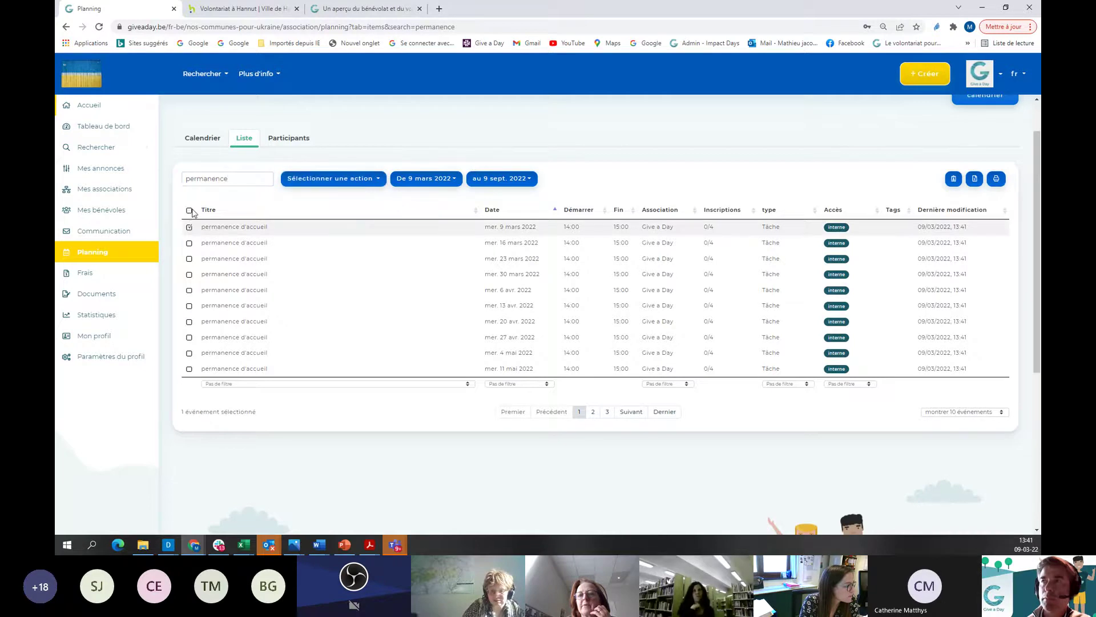
left_click(189, 211)
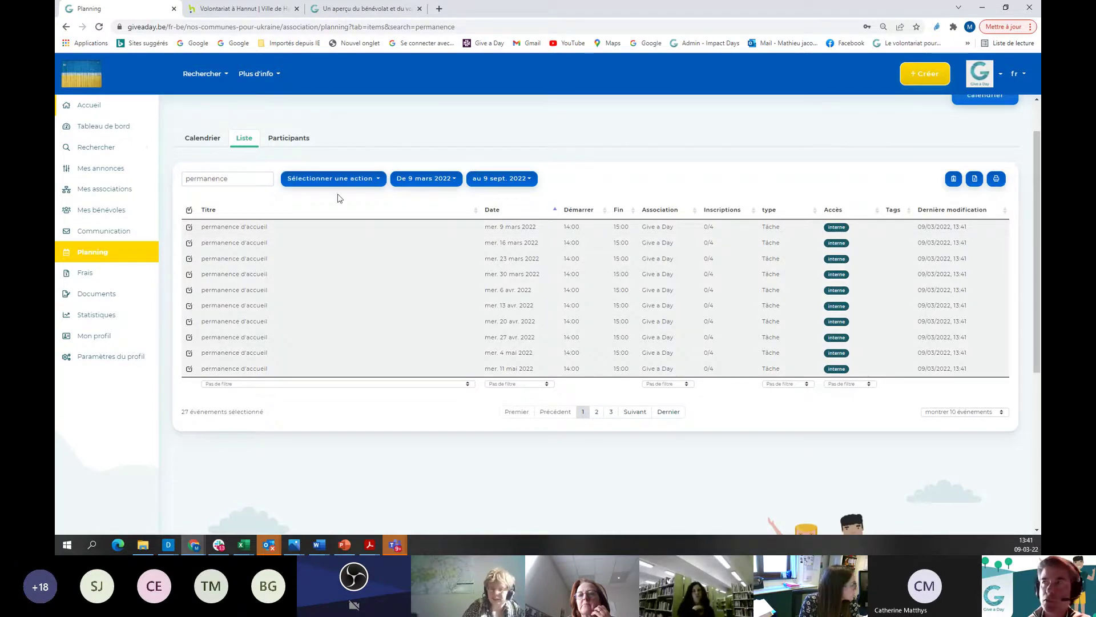
Find one volunteer by first name and e-mail them the default availability request for the selected permanence d'accueil tasks
left_click(362, 179)
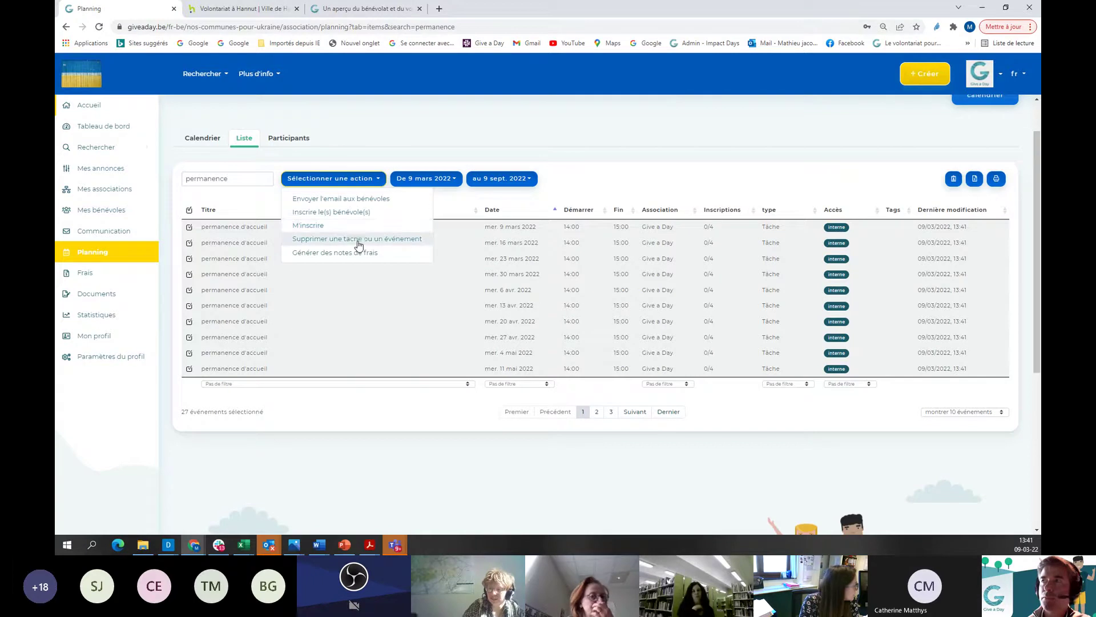
left_click(360, 200)
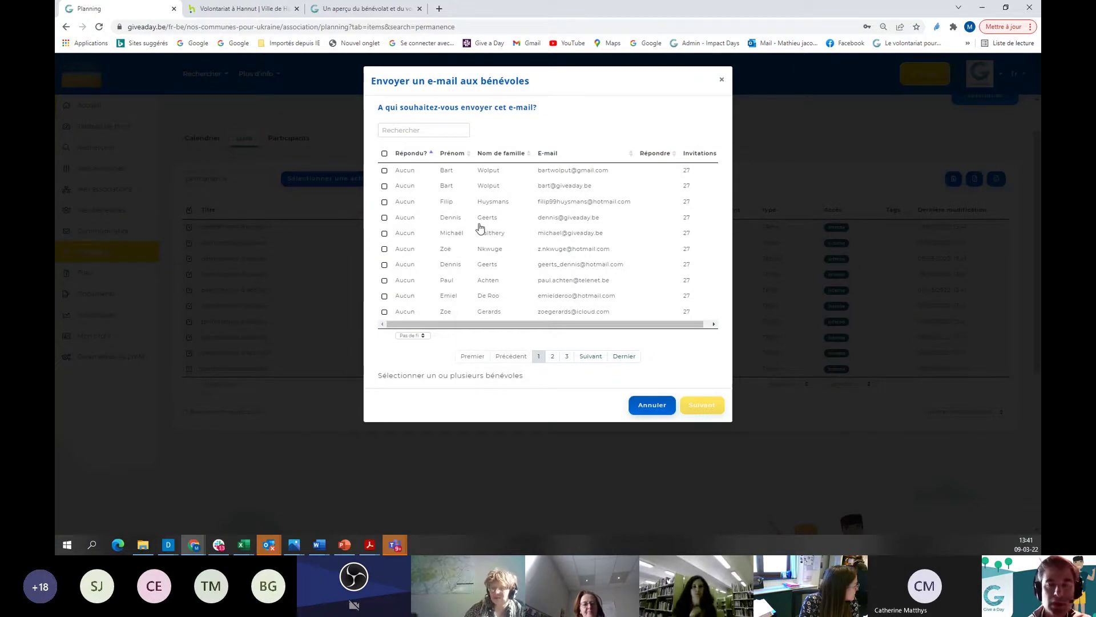
left_click(409, 130)
type("math")
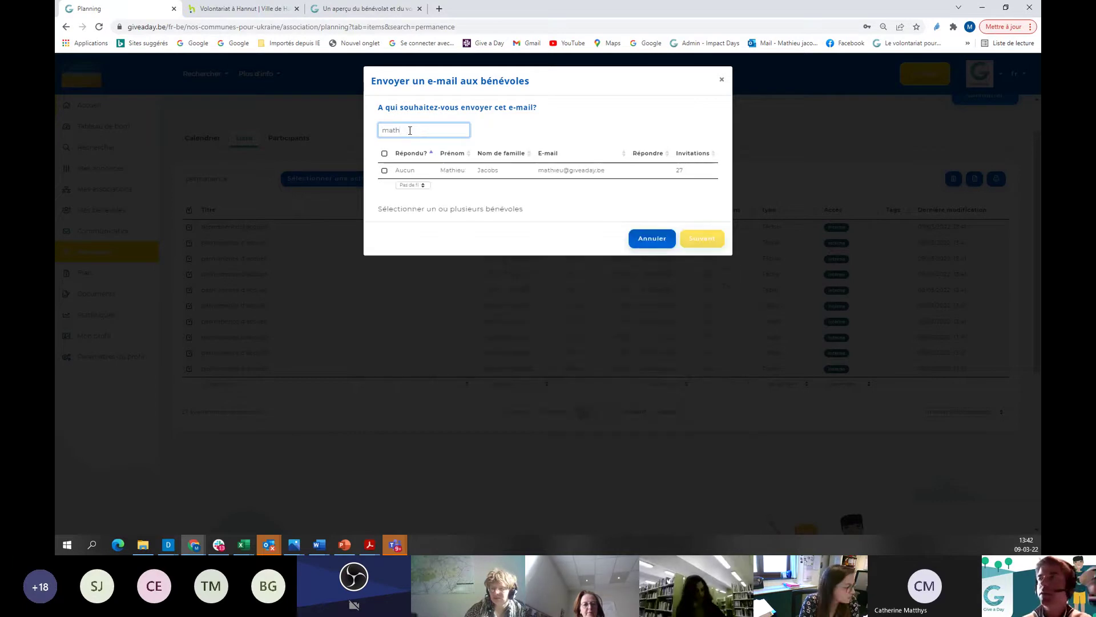
left_click(384, 171)
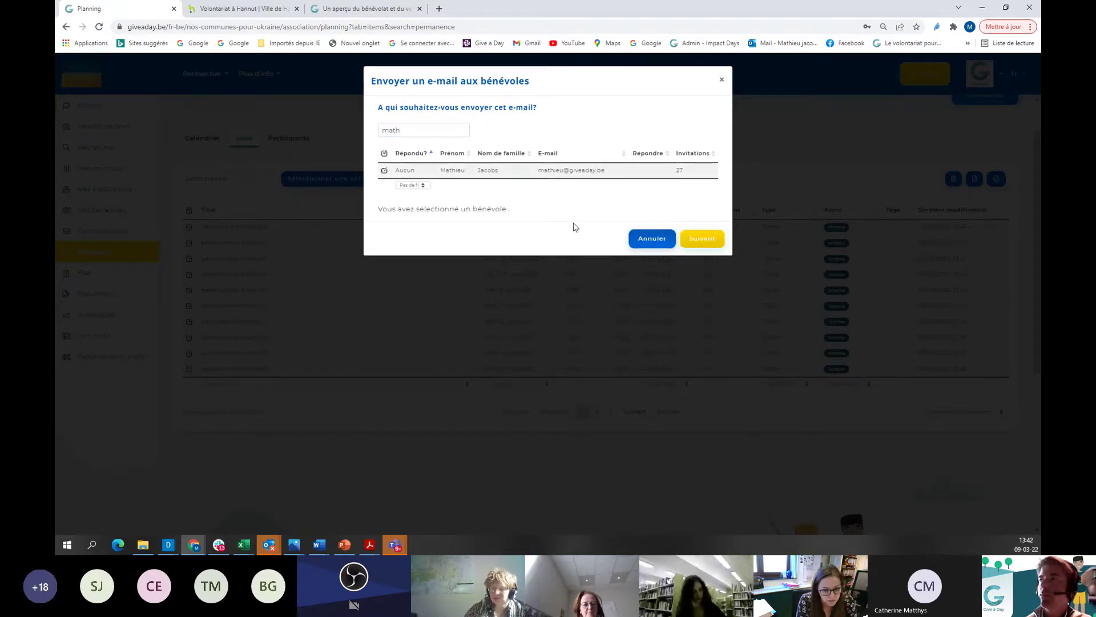
left_click(703, 239)
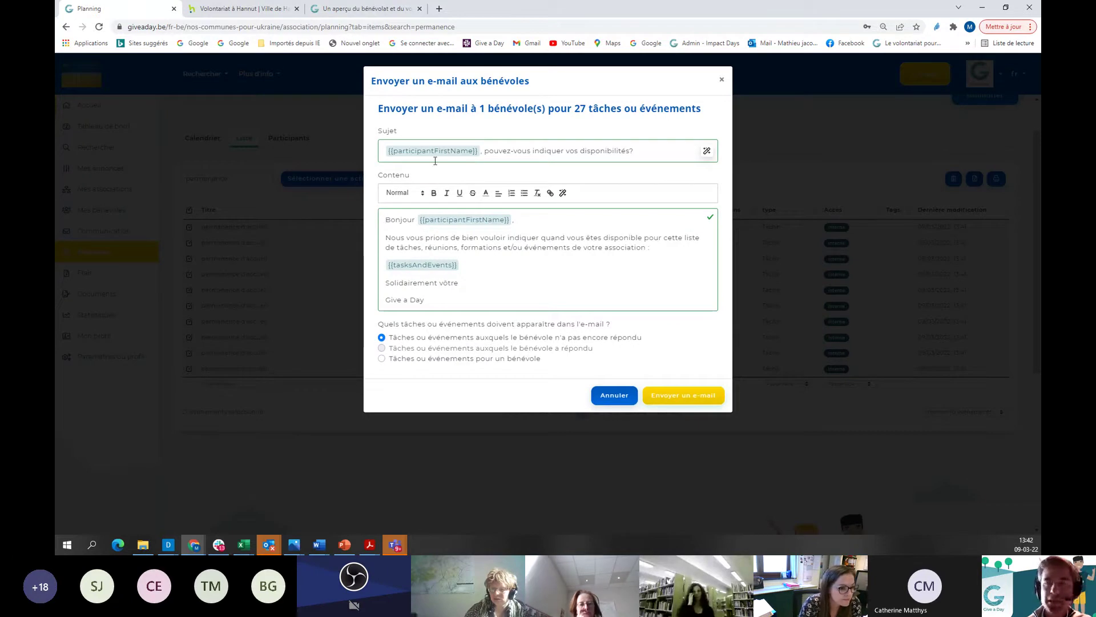
left_click(685, 398)
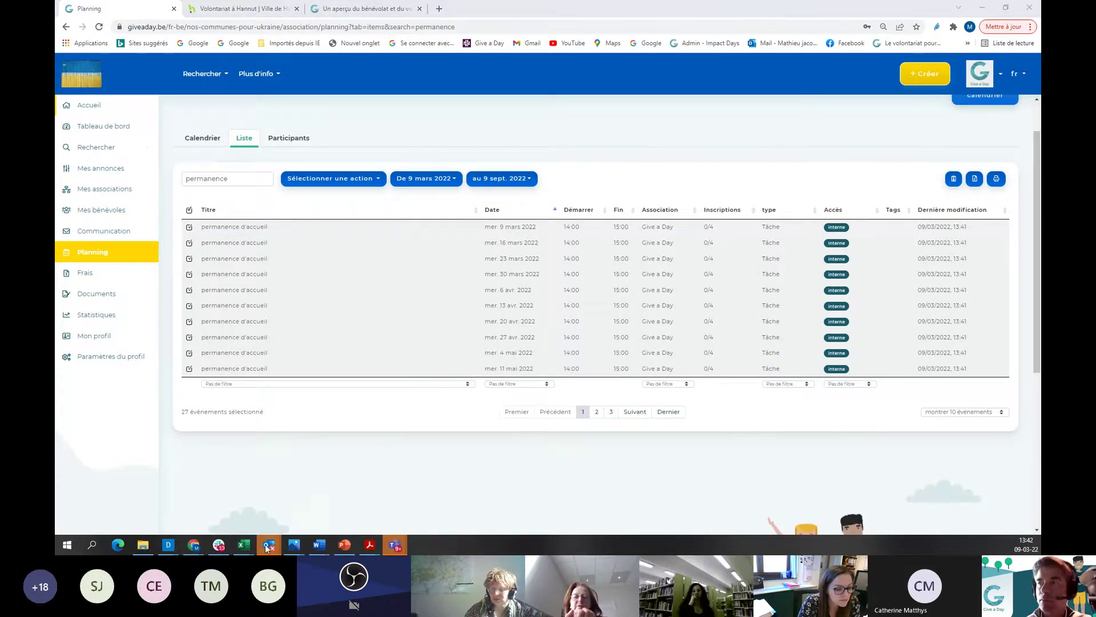
Close the volunteer's availability request without answering, and open the planning of the personal volunteer account
mouse_move(269, 544)
mouse_move(177, 518)
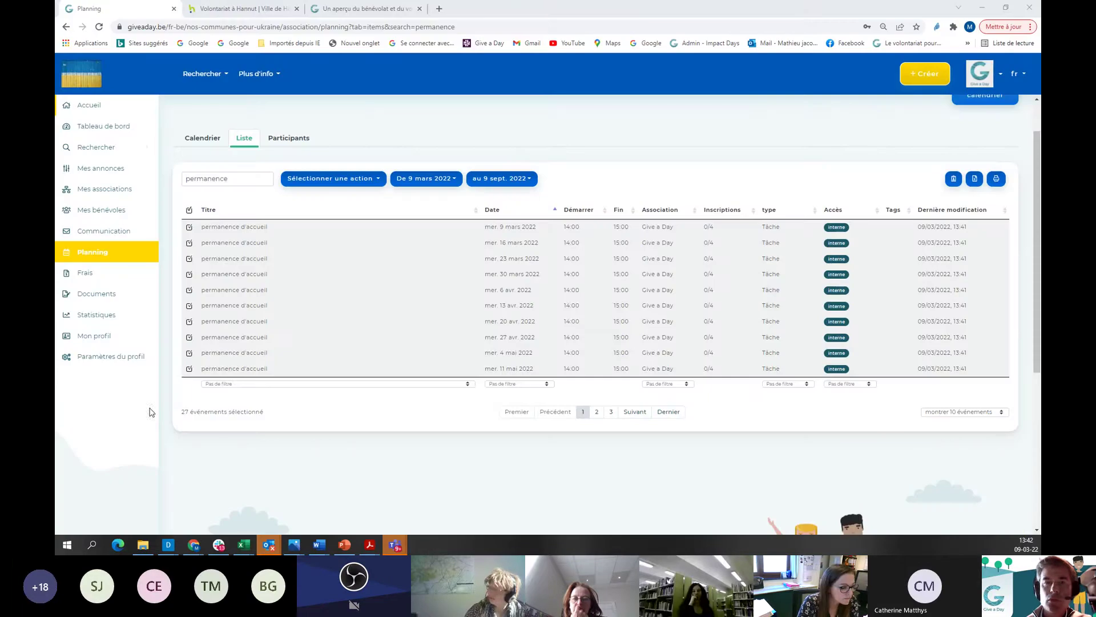
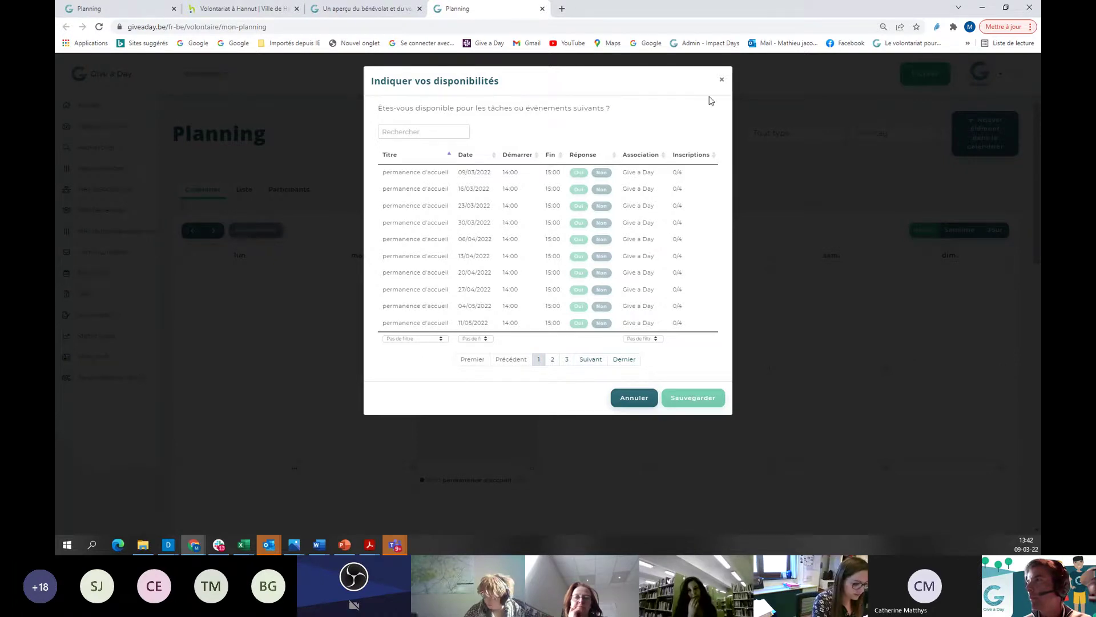
left_click(722, 79)
left_click(981, 72)
left_click(943, 106)
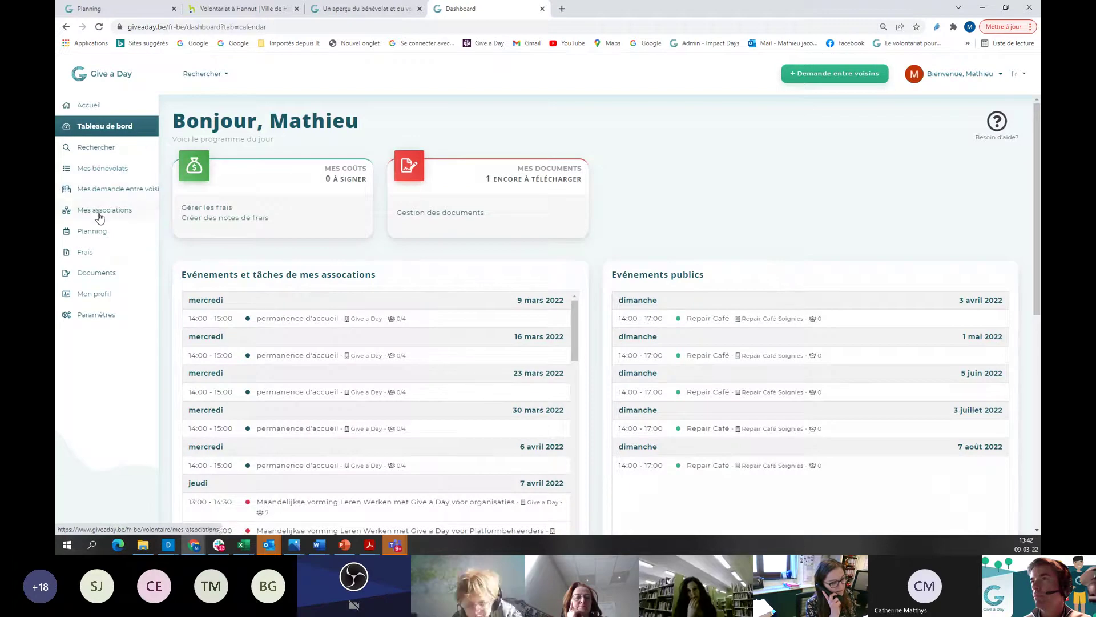
left_click(99, 236)
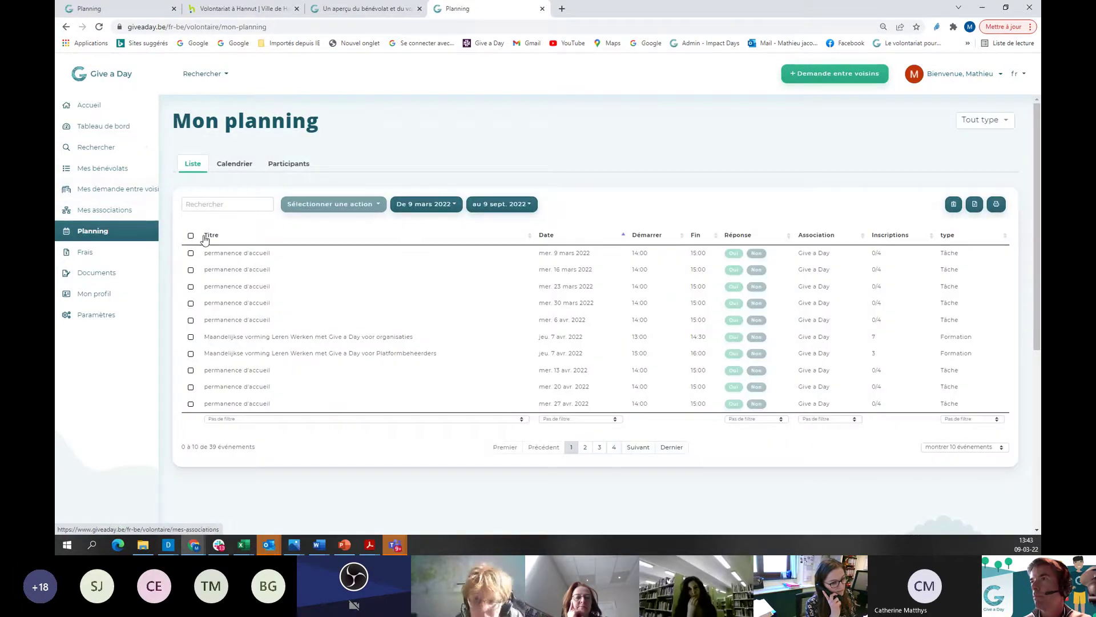
Sign the volunteer up for the 9 March 2022 occurrence of permanence d'accueil
left_click(191, 253)
left_click(359, 213)
left_click(315, 222)
left_click(720, 172)
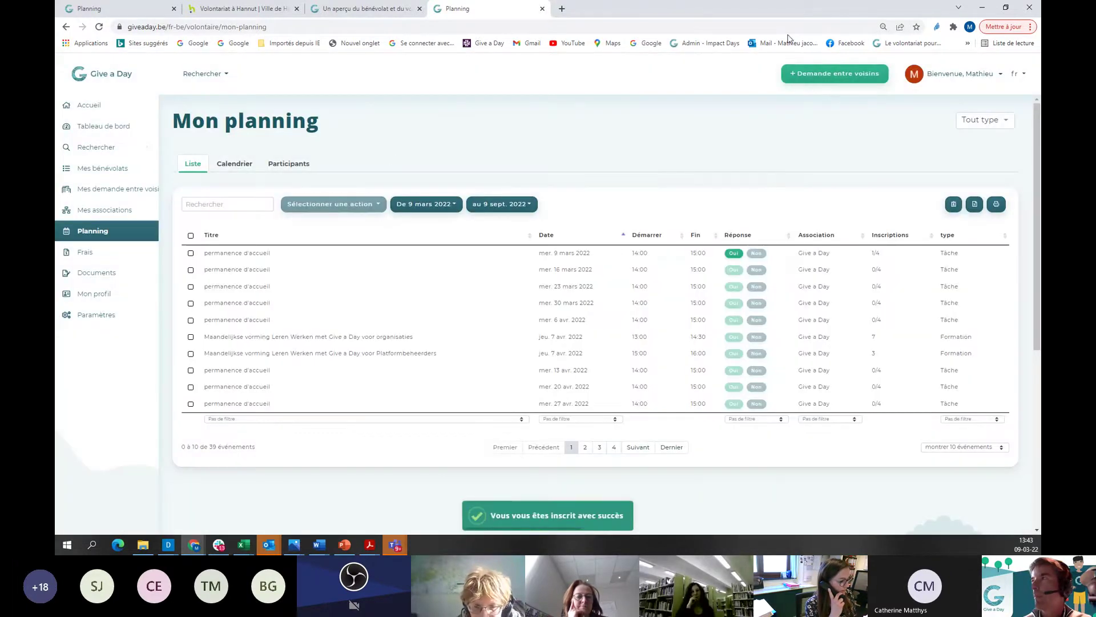
Switch back to the Give a Day association account and show the association's planning as a calendar
left_click(949, 75)
left_click(857, 379)
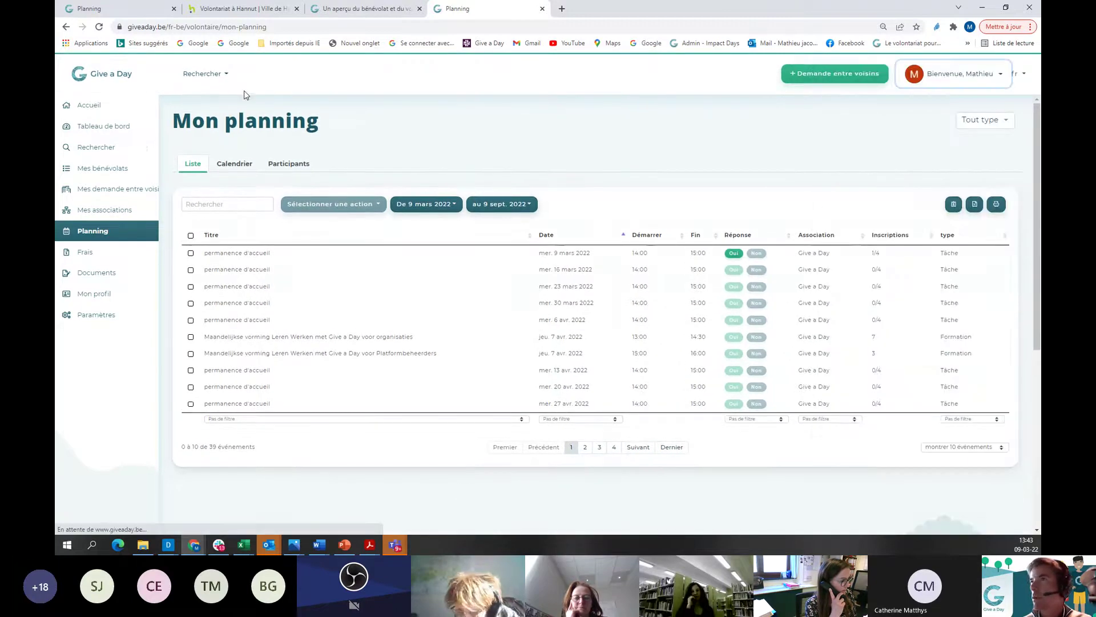
left_click(126, 10)
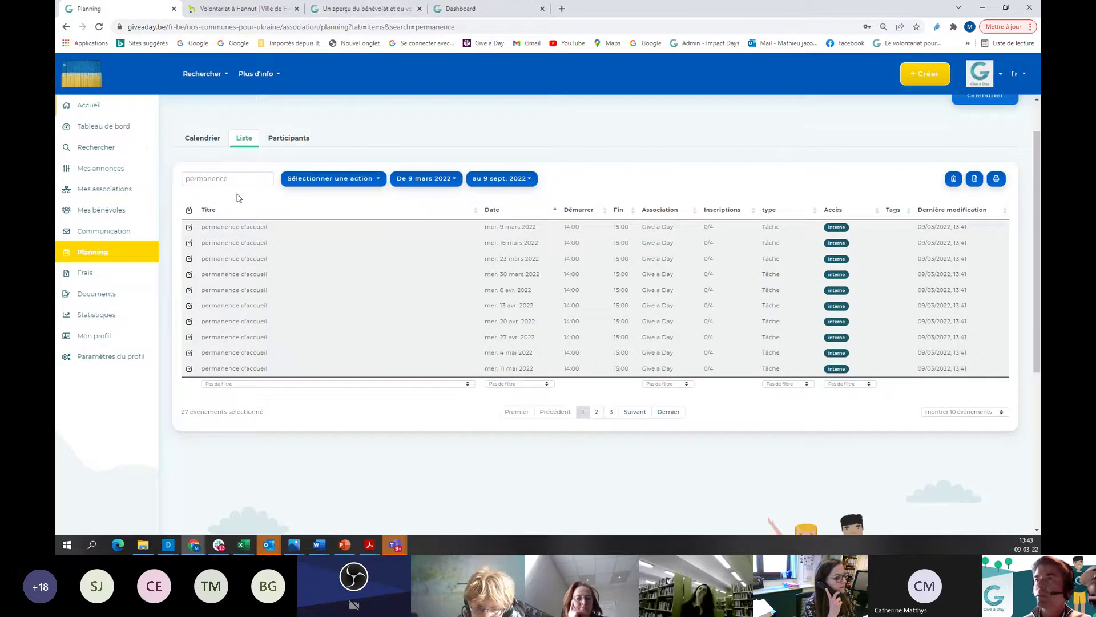
left_click(203, 138)
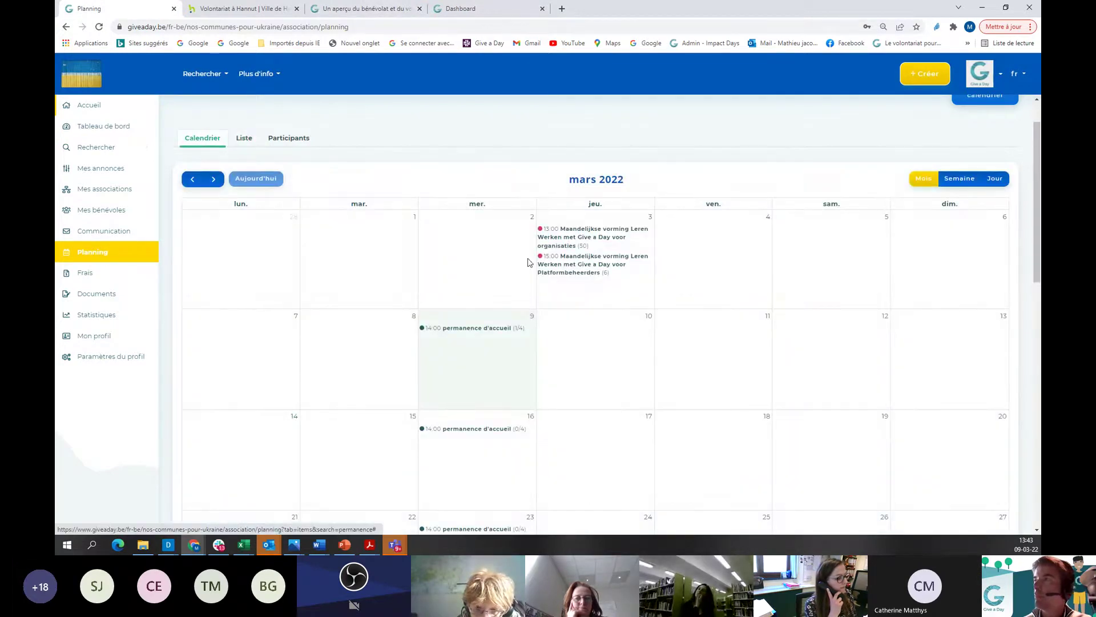
Inspect the 9 March permanence d'accueil task and filter its volunteer responses to Oui
mouse_move(493, 331)
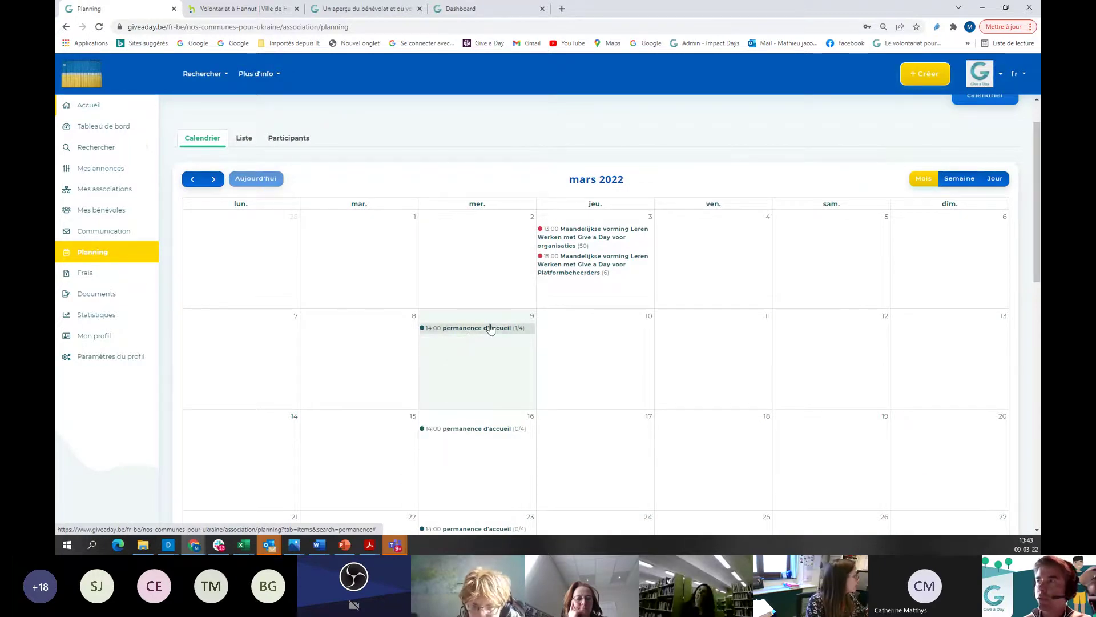
left_click(490, 329)
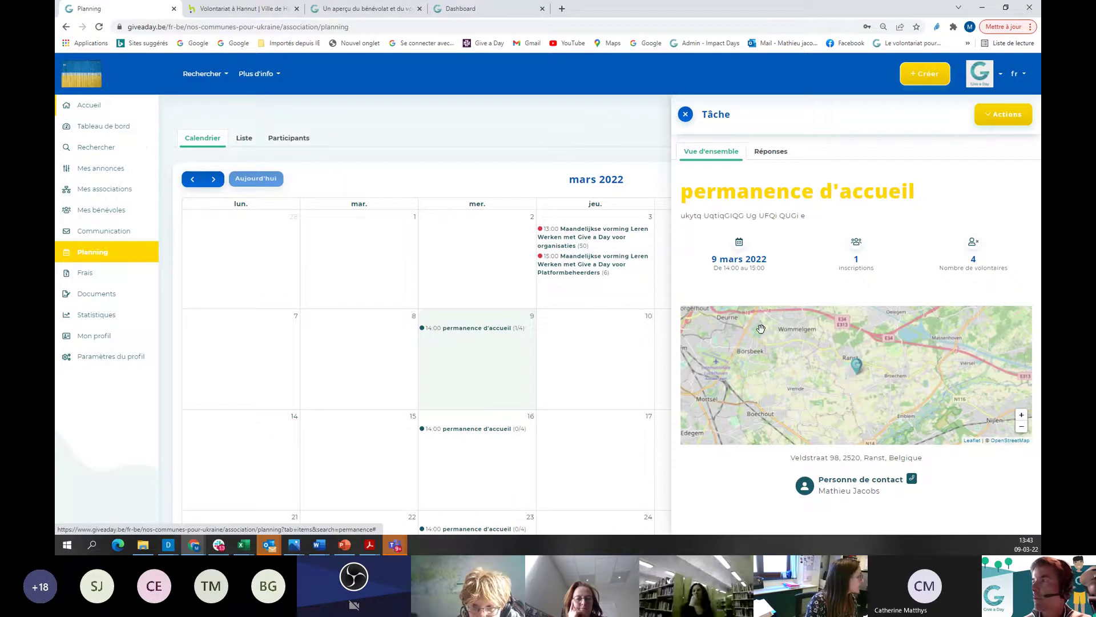
scroll(761, 329, "down", 1)
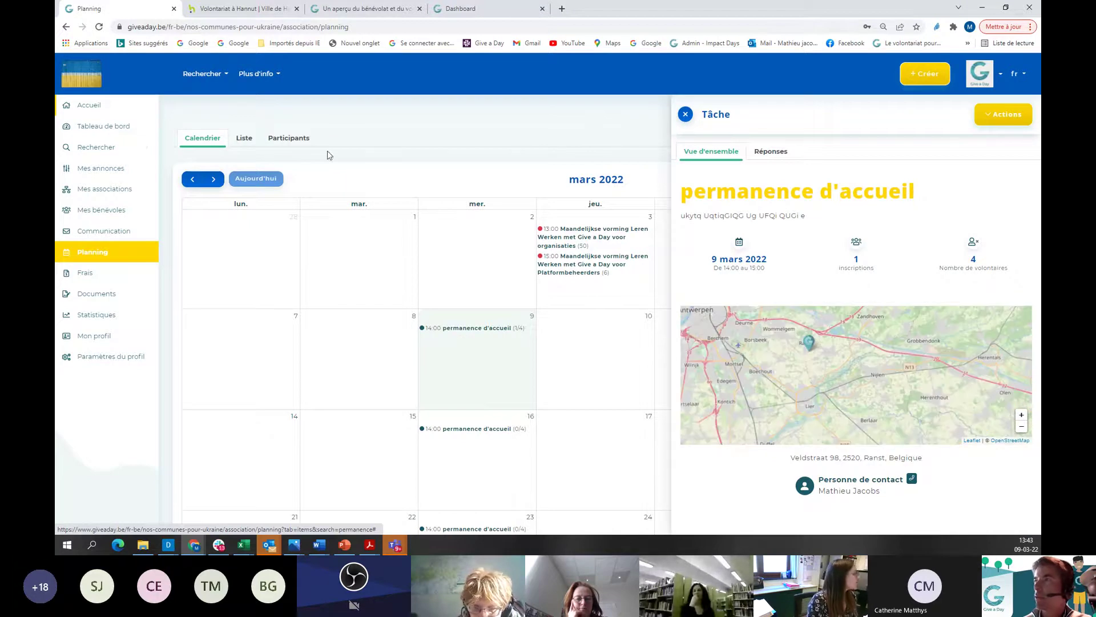
left_click(771, 151)
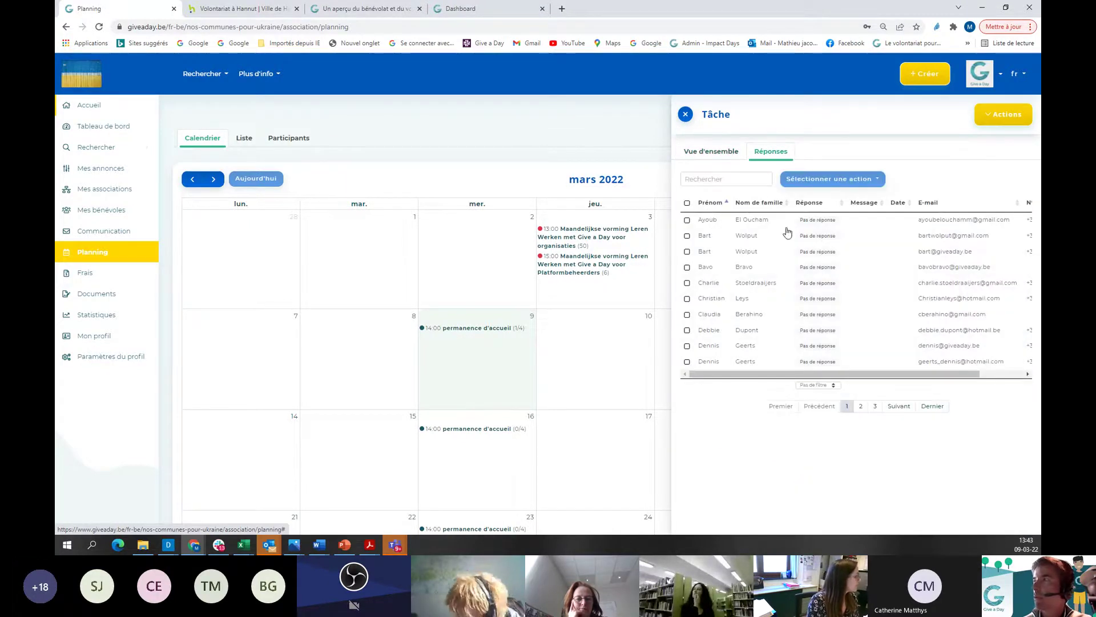
left_click(832, 385)
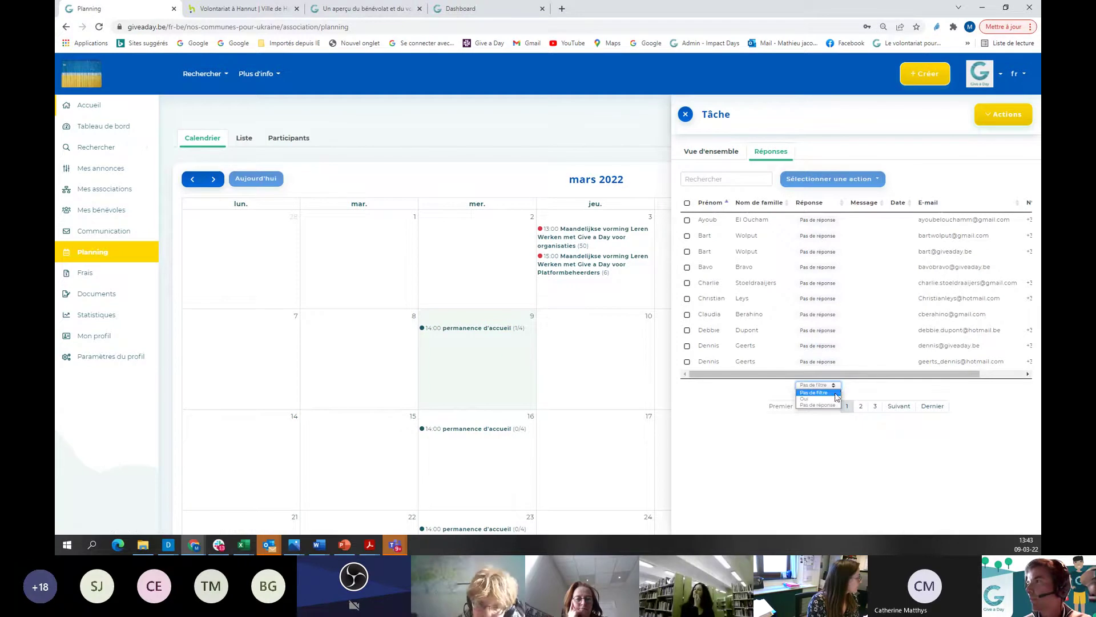
left_click(835, 398)
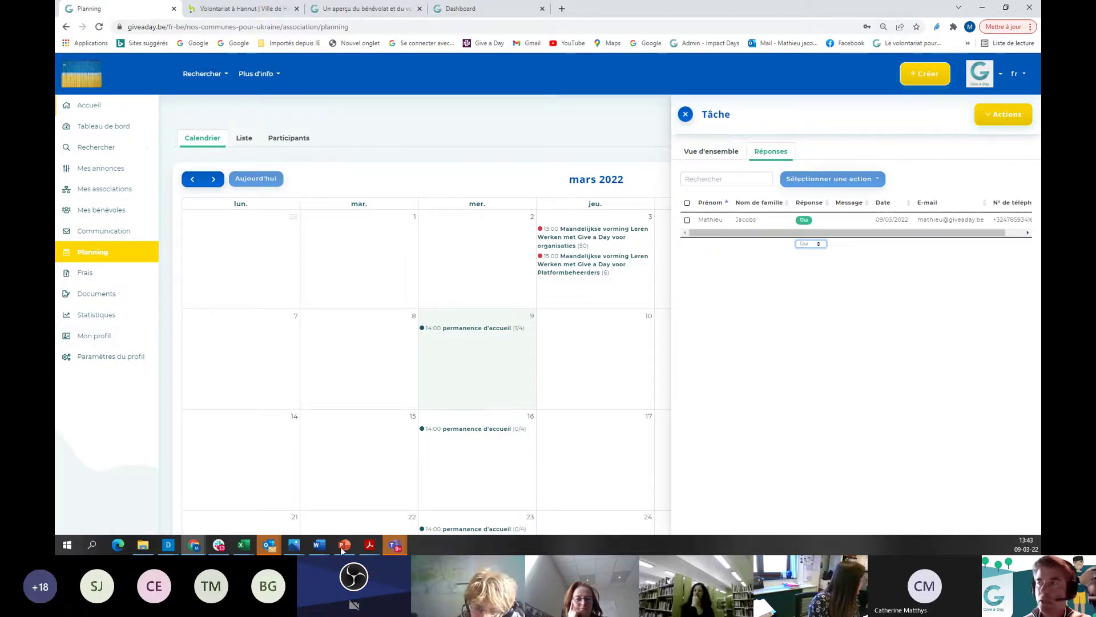
left_click(393, 545)
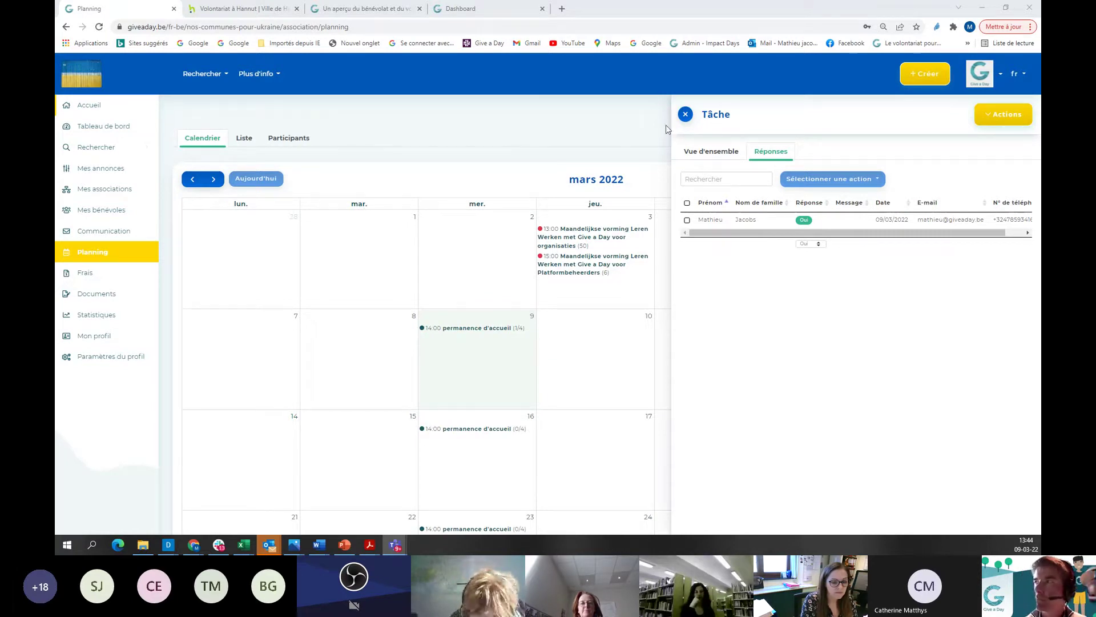
Open all repetitions of the task for editing, review the options and address, and close it without saving
left_click(1007, 116)
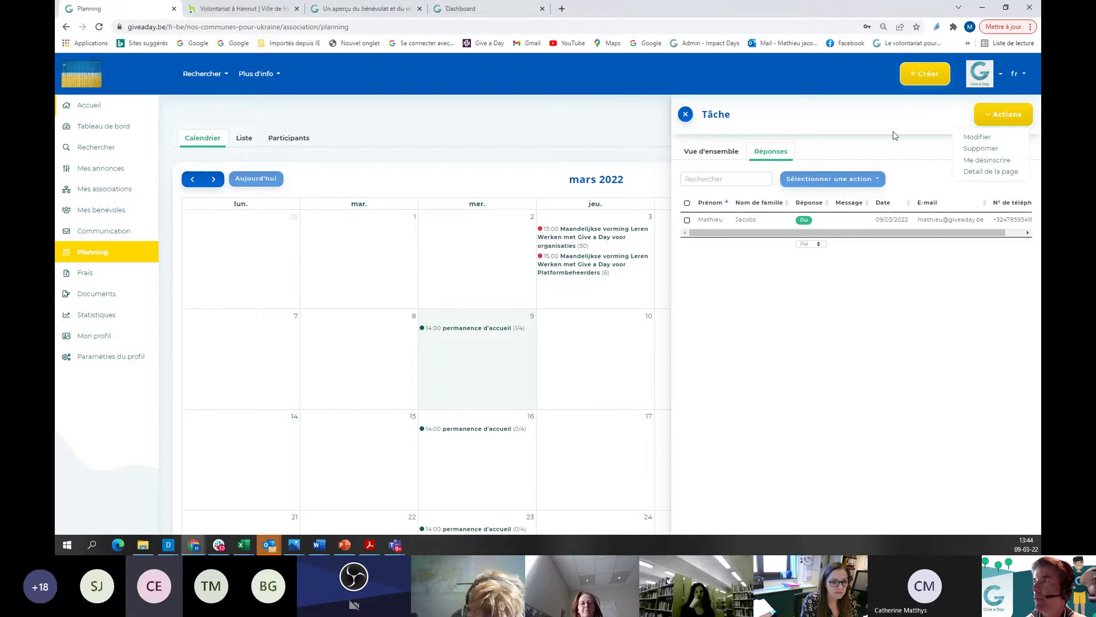
left_click(977, 137)
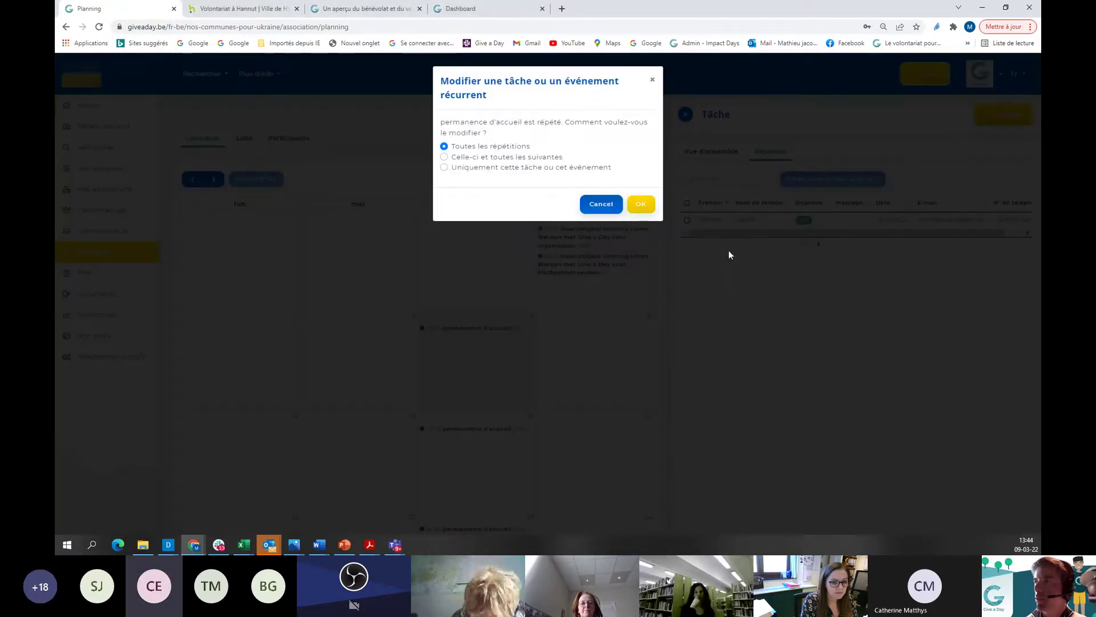
left_click(635, 204)
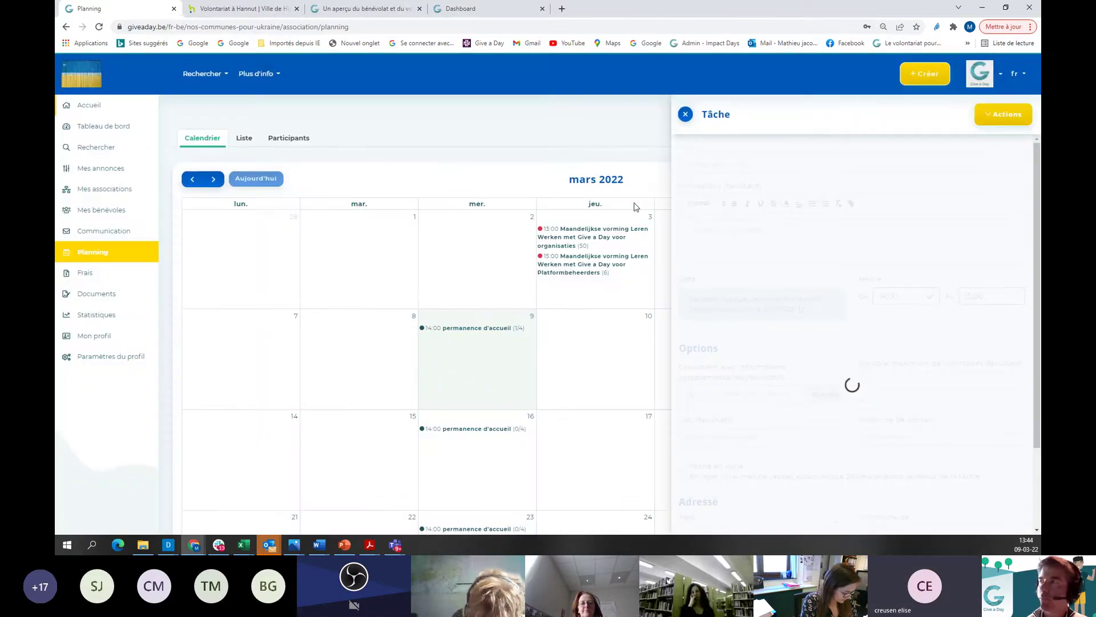
scroll(798, 272, "down", 2)
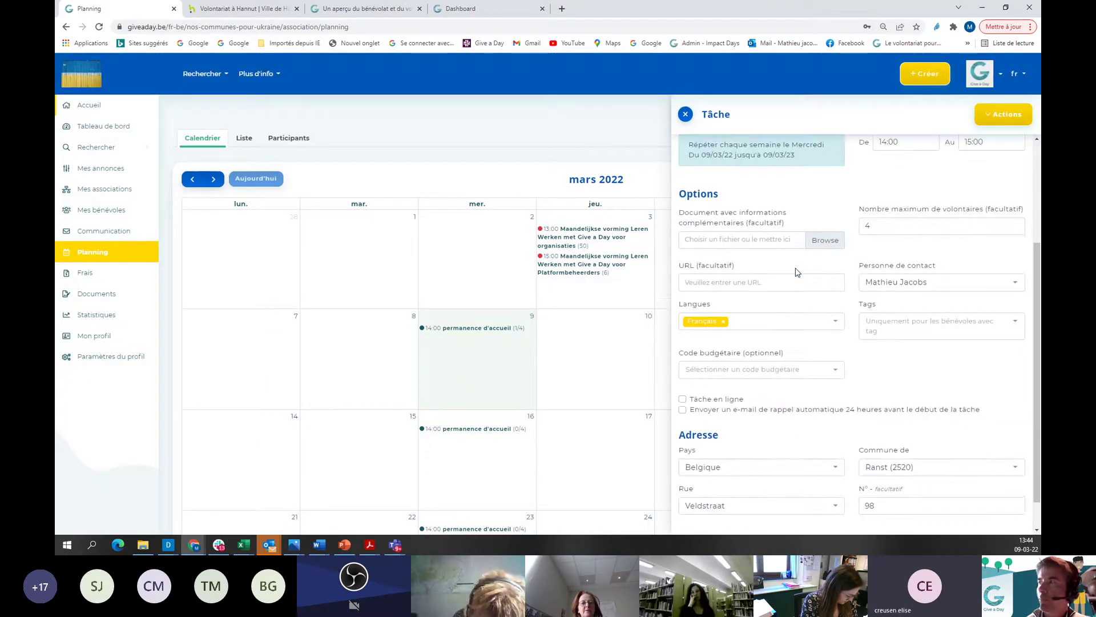
scroll(798, 272, "down", 1)
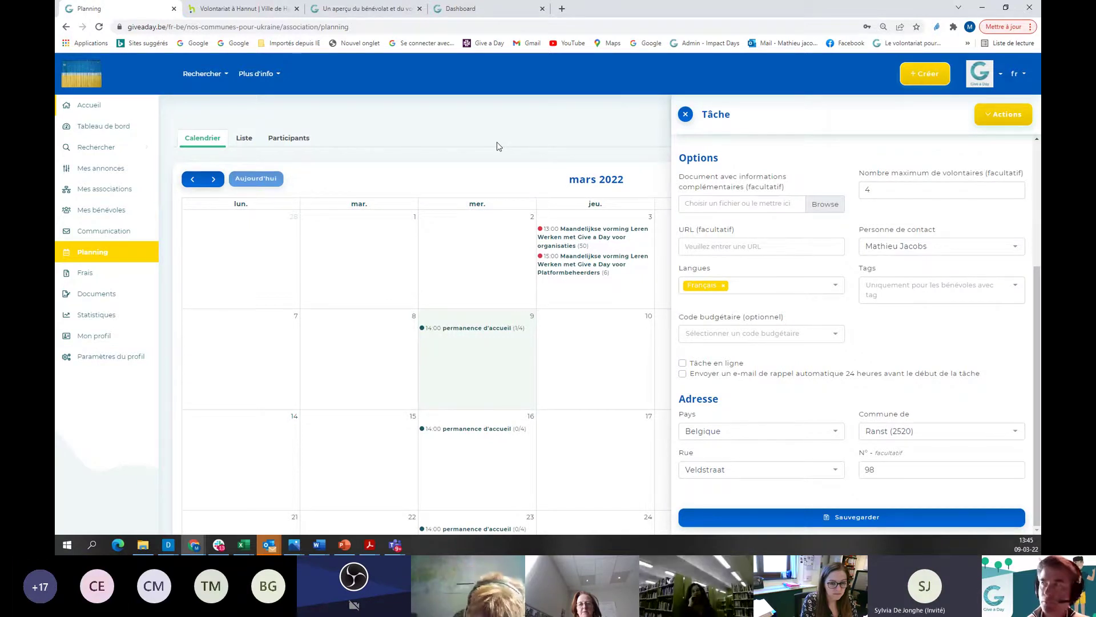
left_click(687, 115)
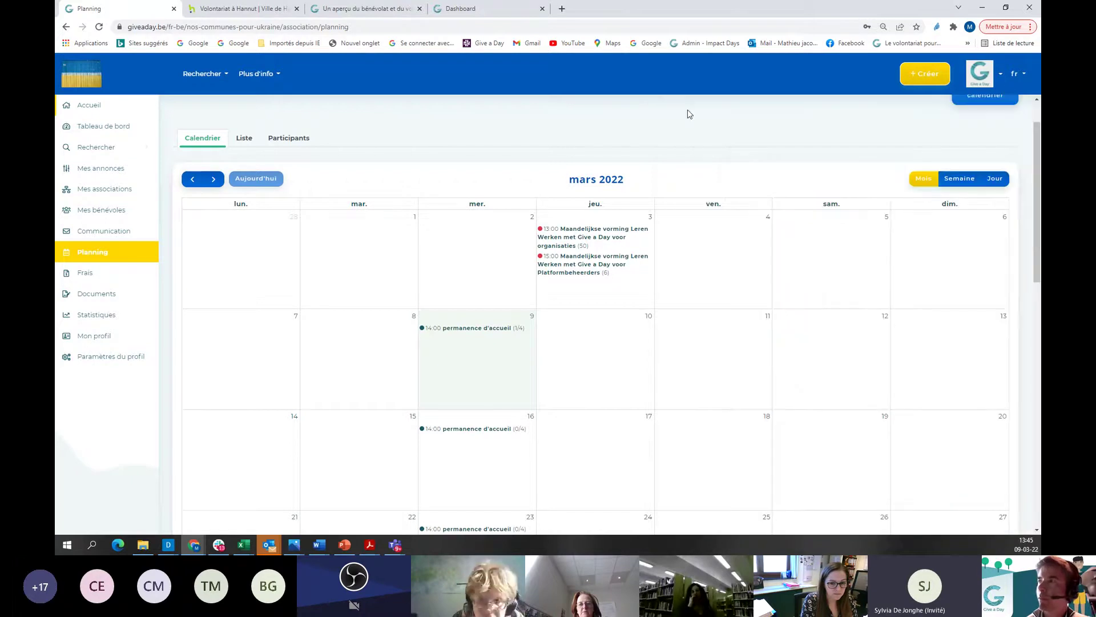
Examine the volunteer responses to the 3 March training for organisations, and close its details
left_click(598, 231)
left_click(772, 151)
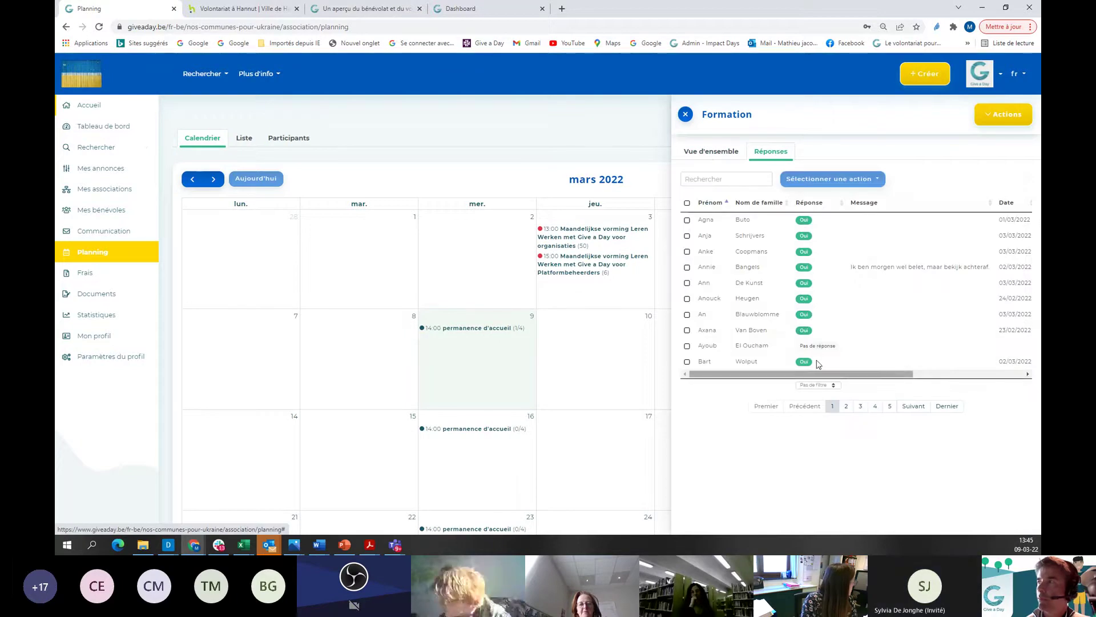
left_click(685, 114)
Select the permanence d'accueil registration in the planning's participant list and review the actions available for it
left_click(288, 138)
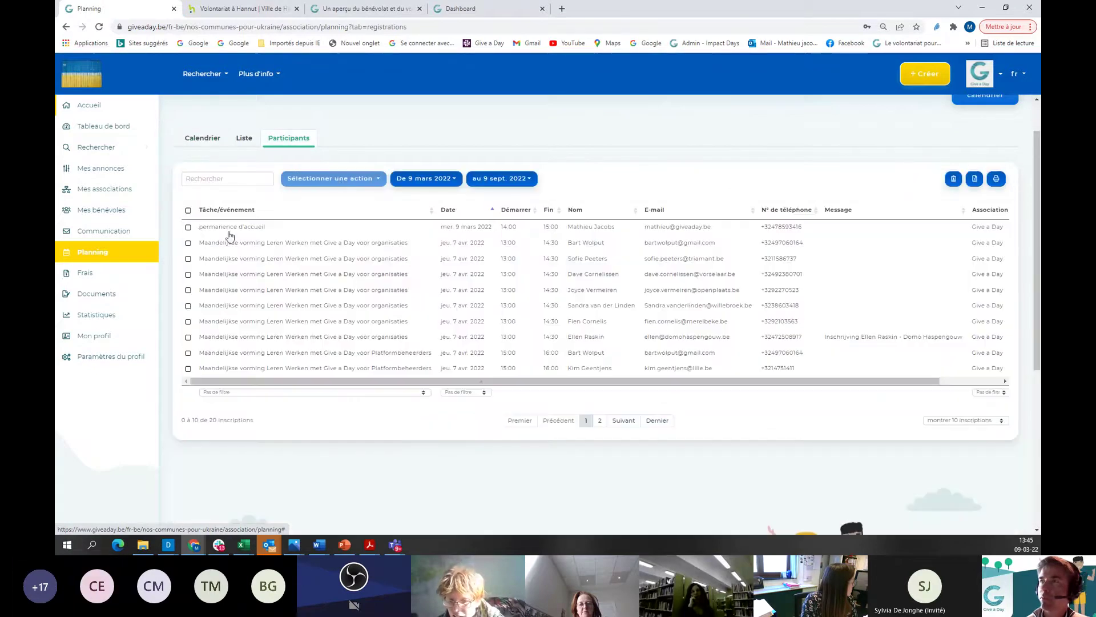
left_click(188, 227)
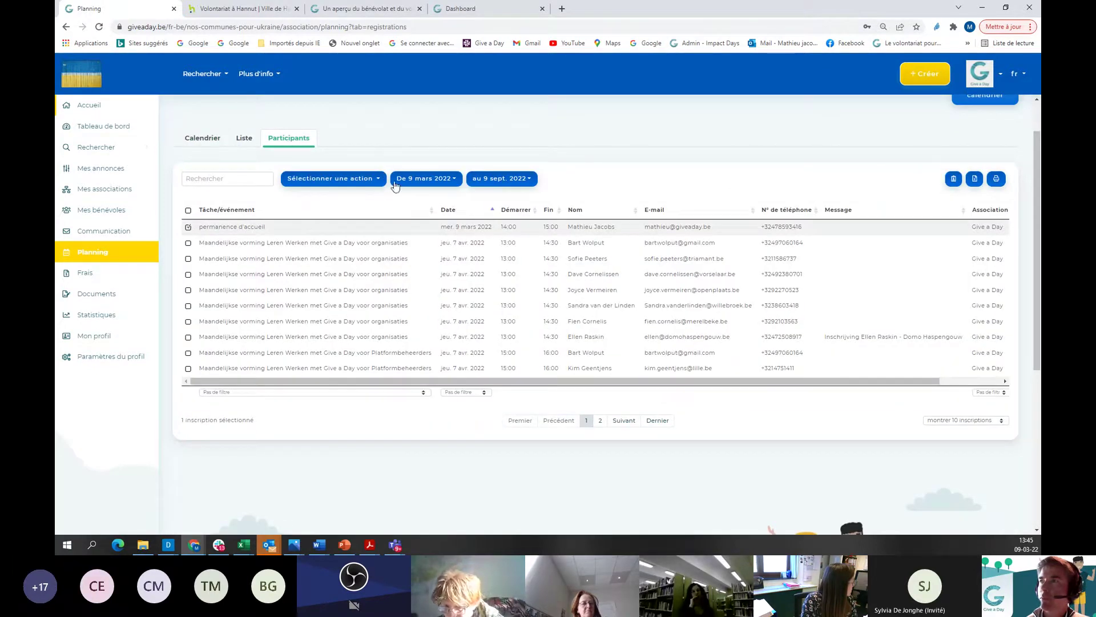
left_click(360, 181)
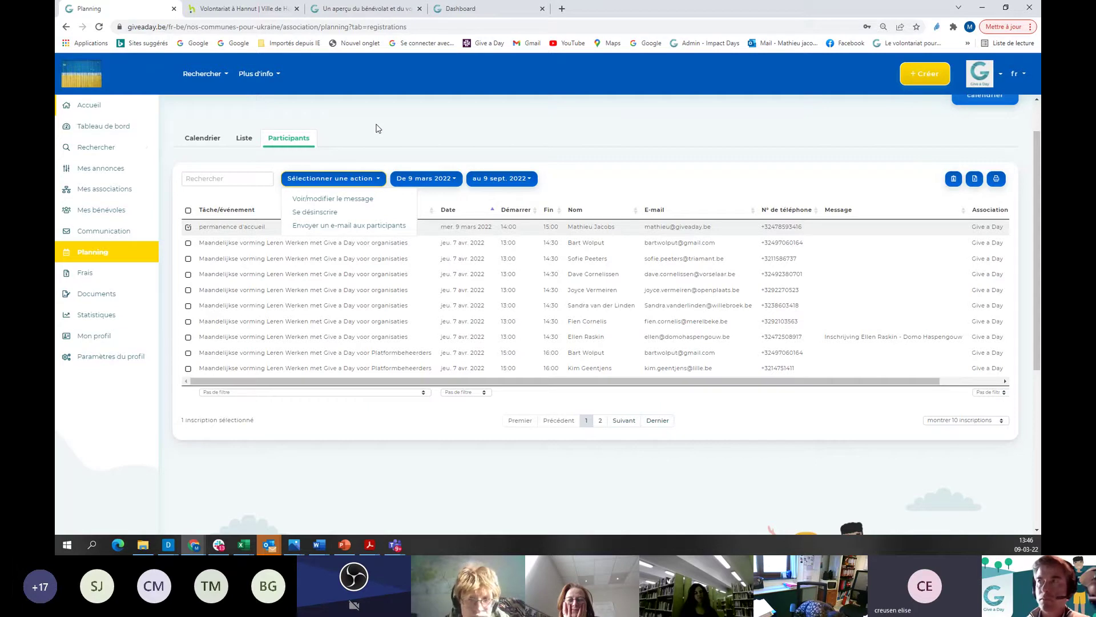
left_click(377, 128)
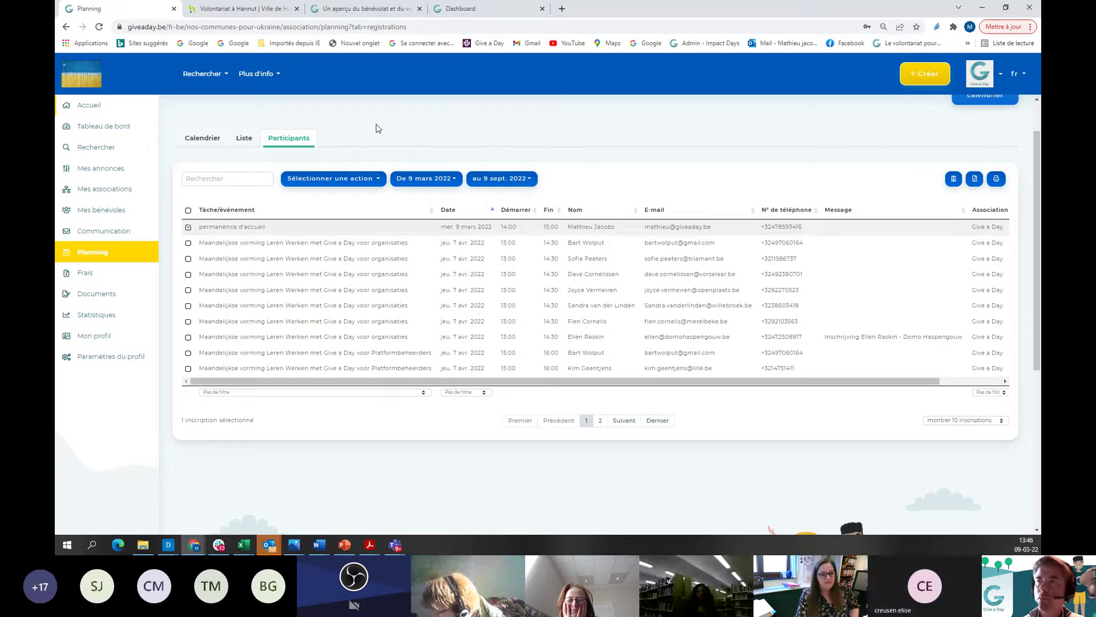
Show the association's active document templates and open the form for uploading or creating a new template
left_click(97, 295)
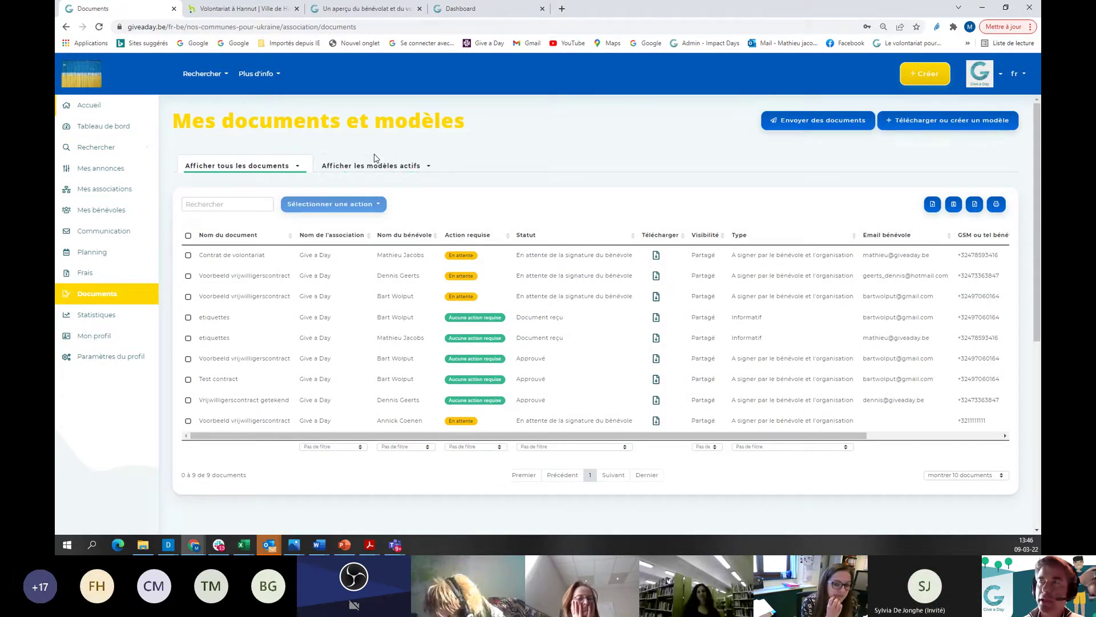
left_click(382, 173)
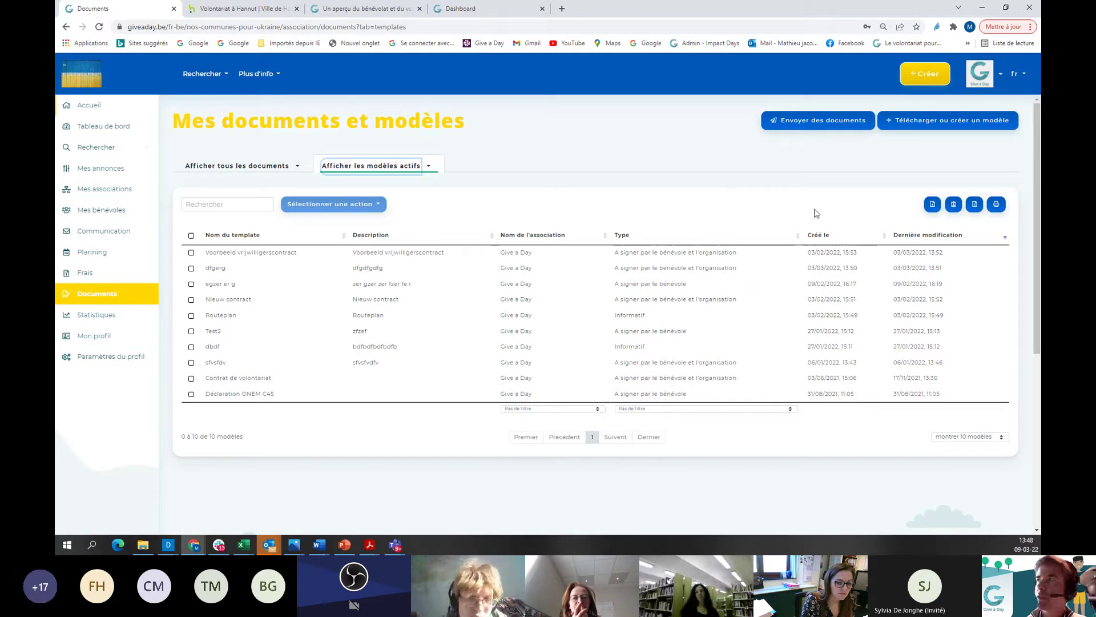
left_click(961, 127)
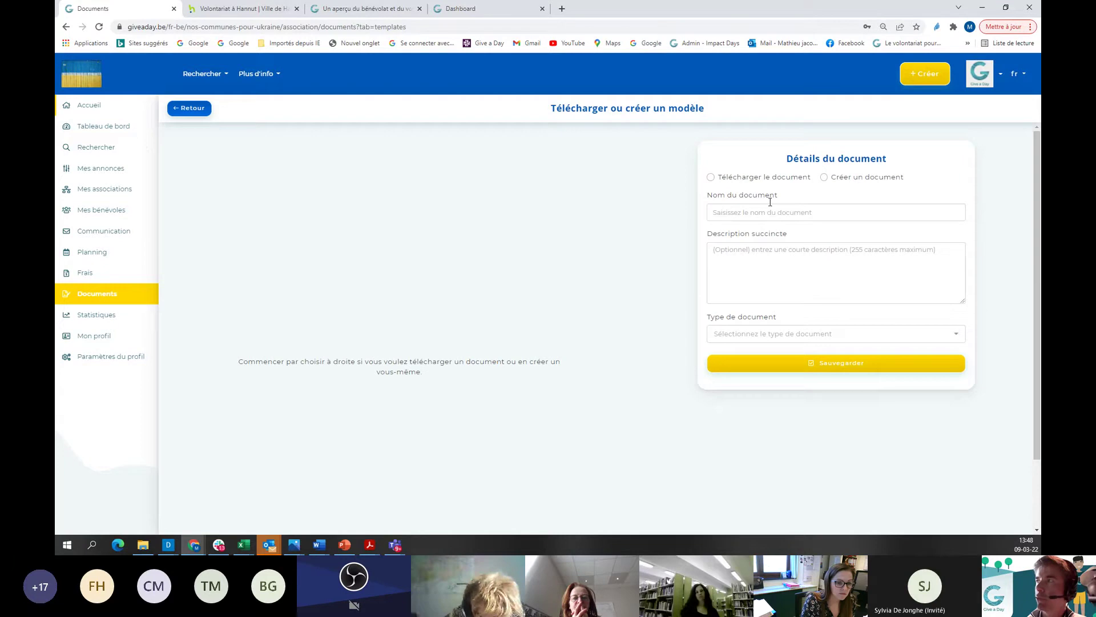
left_click(827, 335)
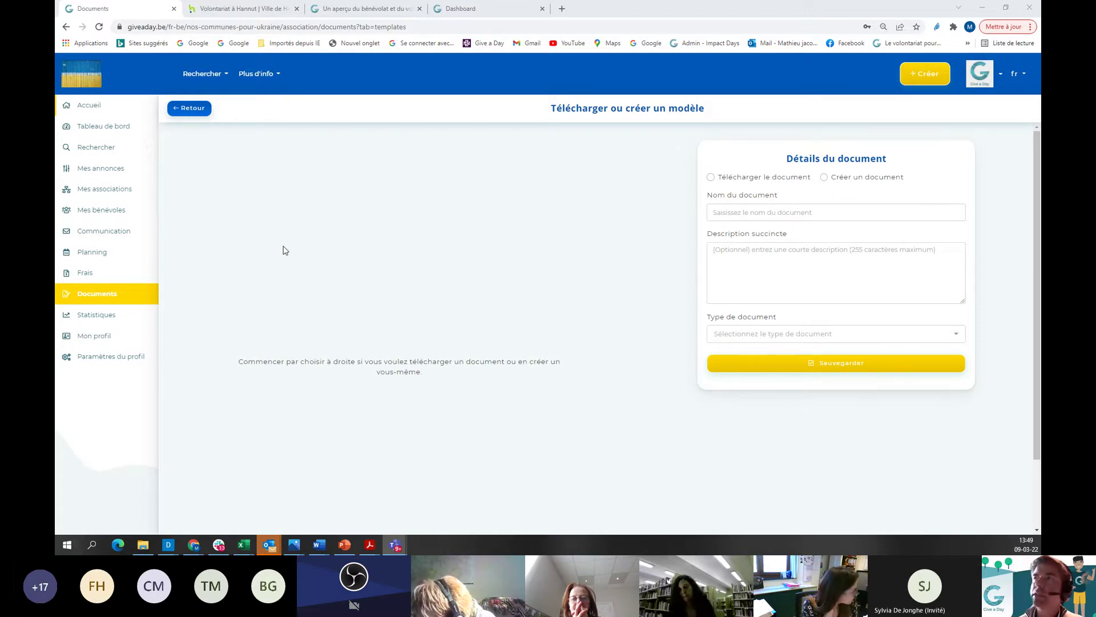
Return to the Nos communes pour Ukraine home page and show its links to government information
left_click(275, 80)
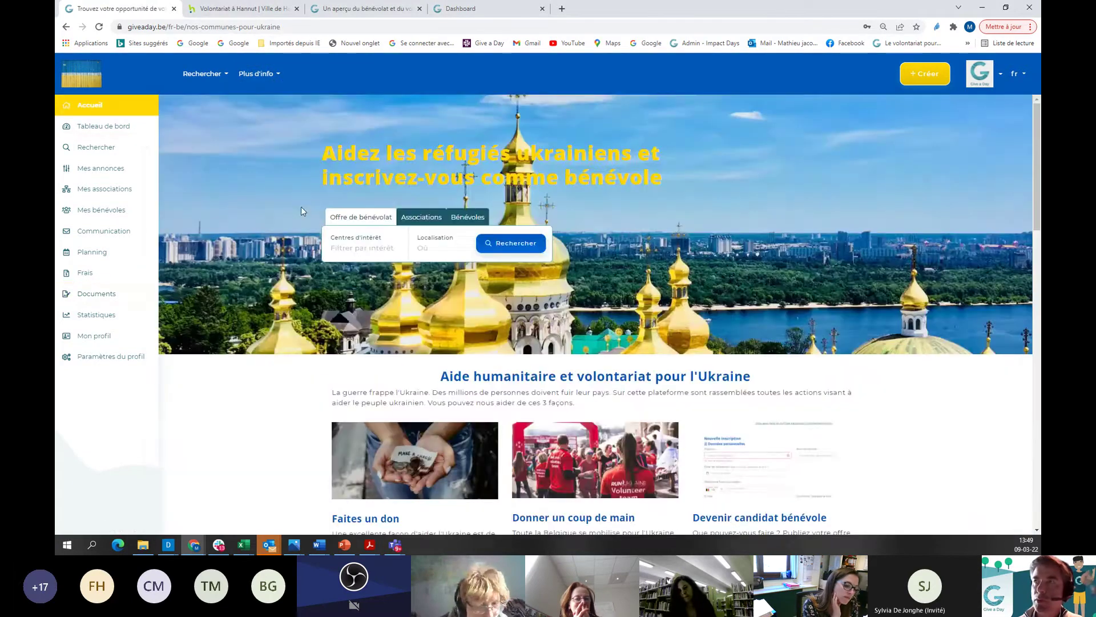
left_click(259, 74)
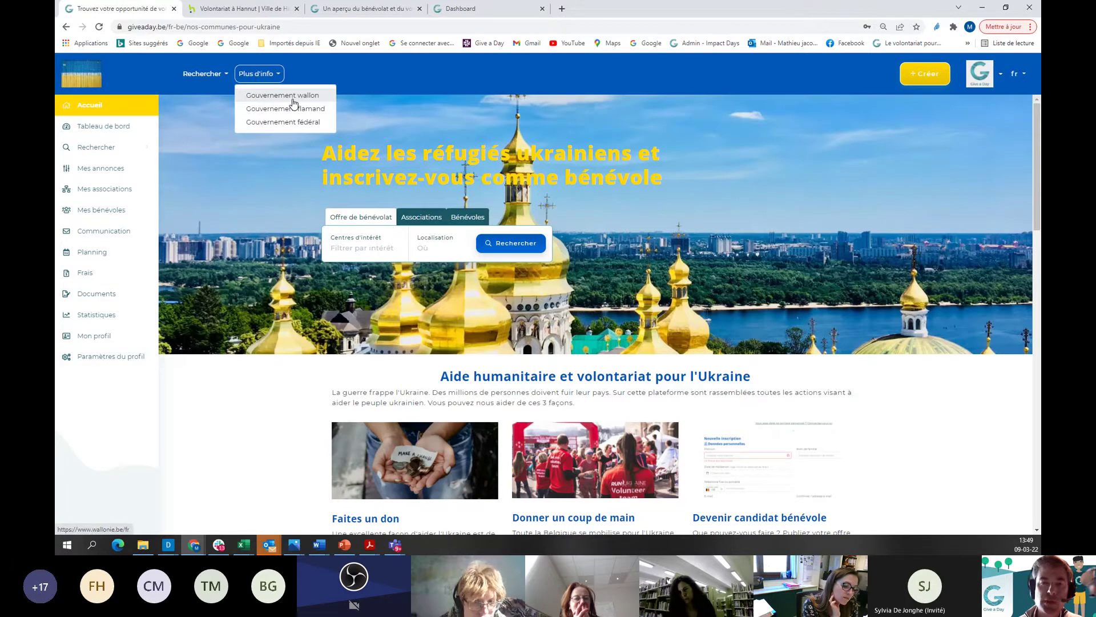